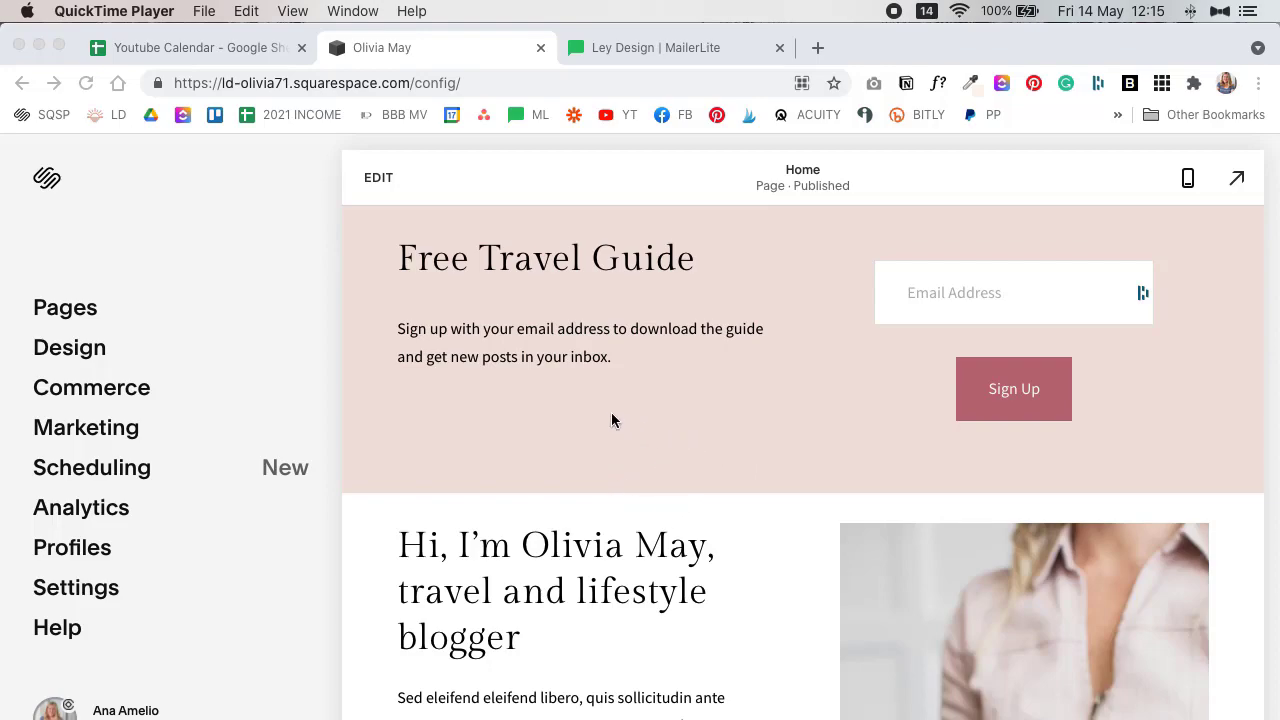
# Step: Switch to the MailerLite form's page and display the embed code for showing its pop-up on a click event
pyautogui.click(640, 49)
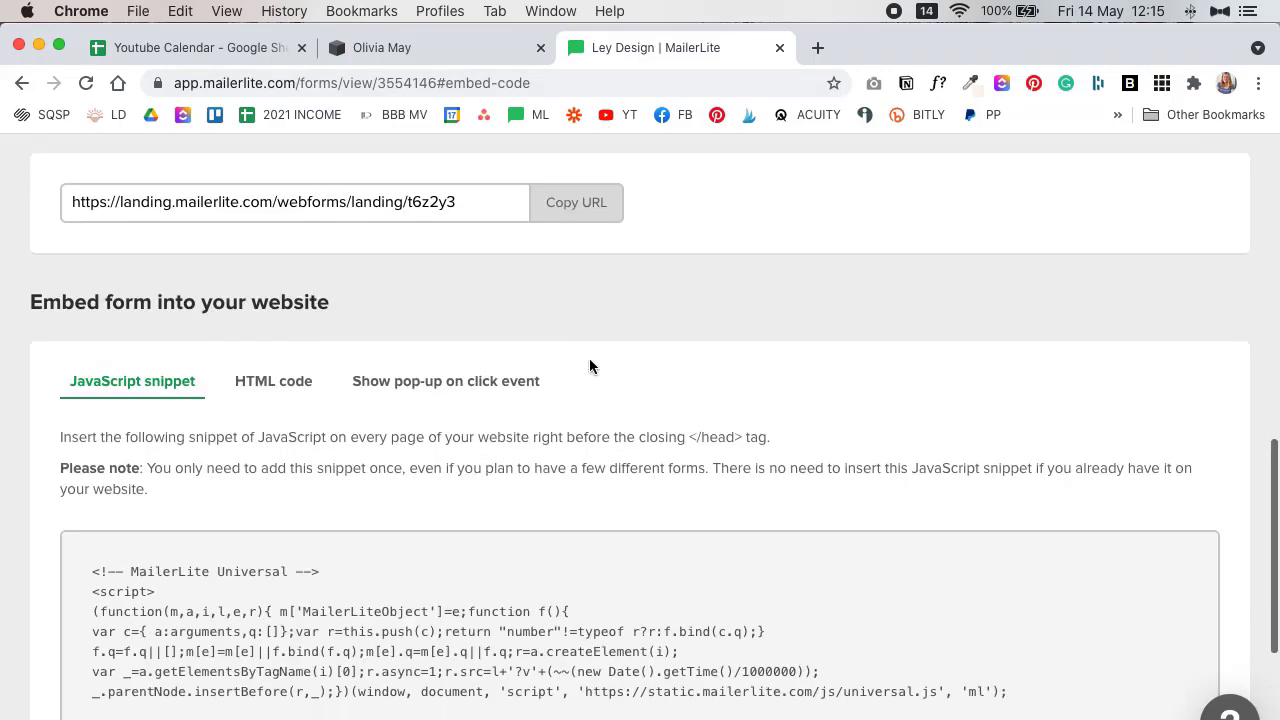
pyautogui.scroll(5, 589, 362)
pyautogui.scroll(-1, 589, 366)
pyautogui.scroll(3, 589, 366)
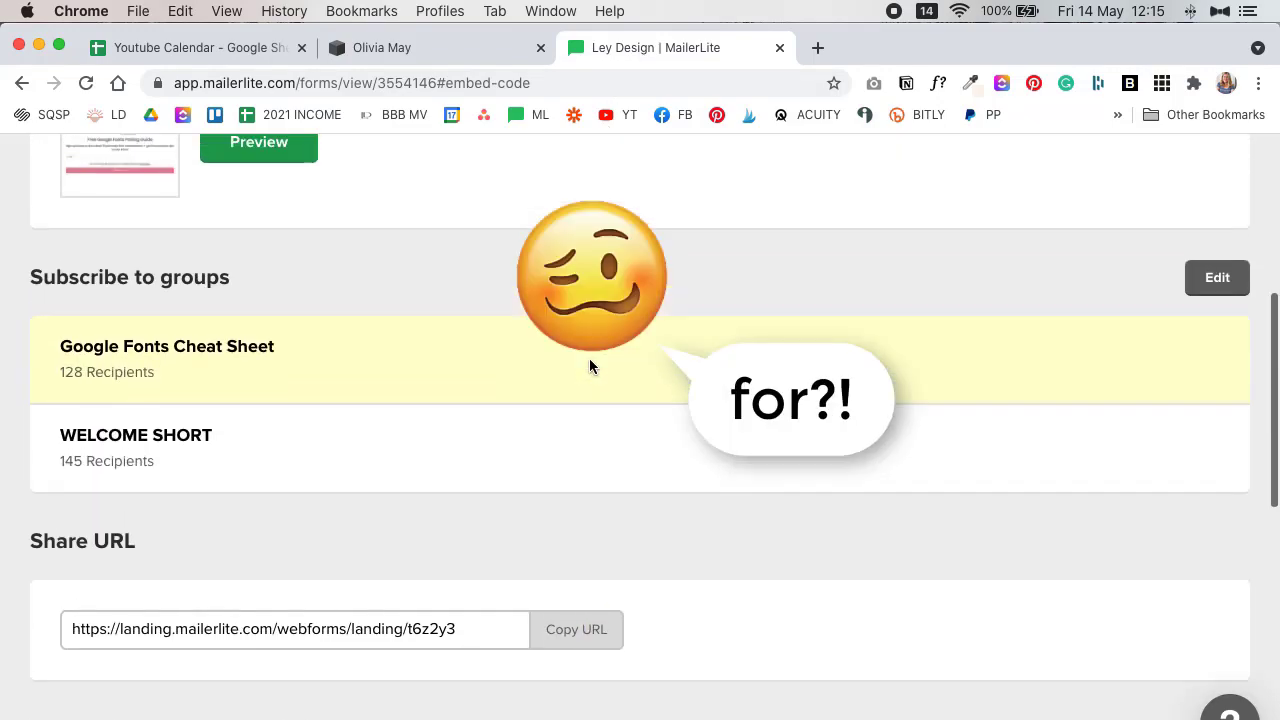
pyautogui.scroll(2, 589, 360)
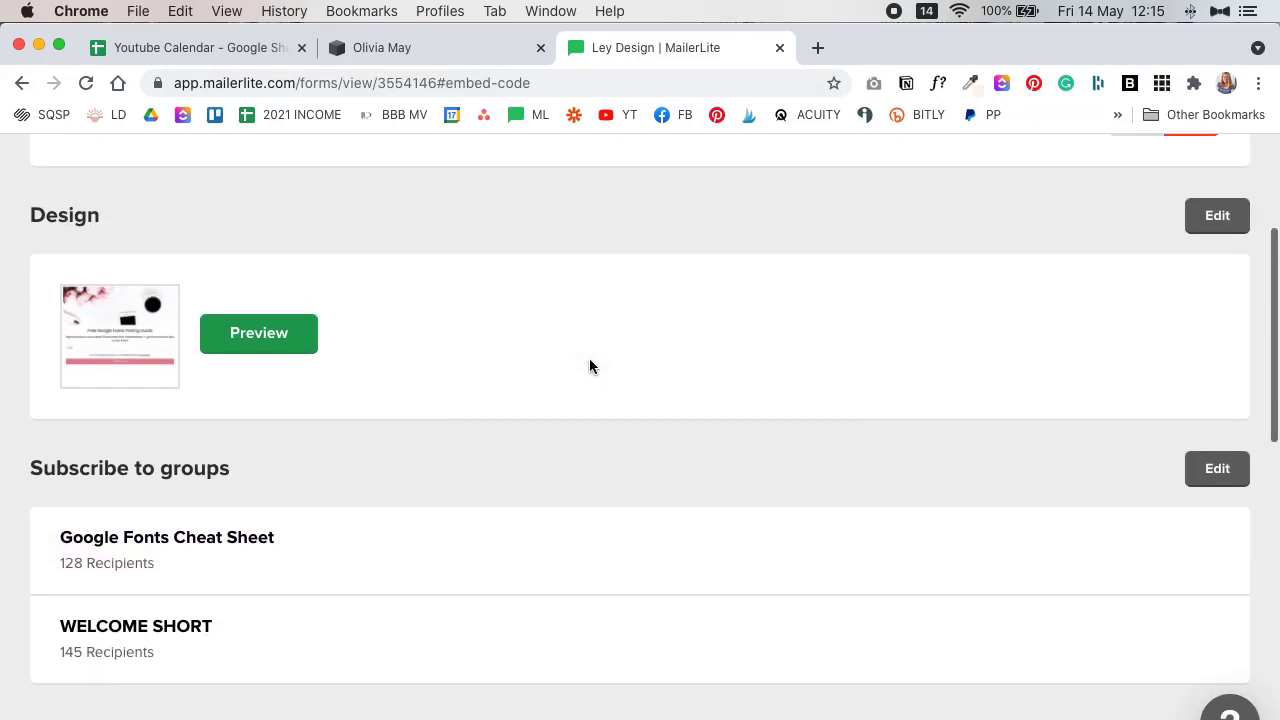
pyautogui.scroll(3, 589, 360)
pyautogui.scroll(2, 589, 366)
pyautogui.scroll(-10, 589, 366)
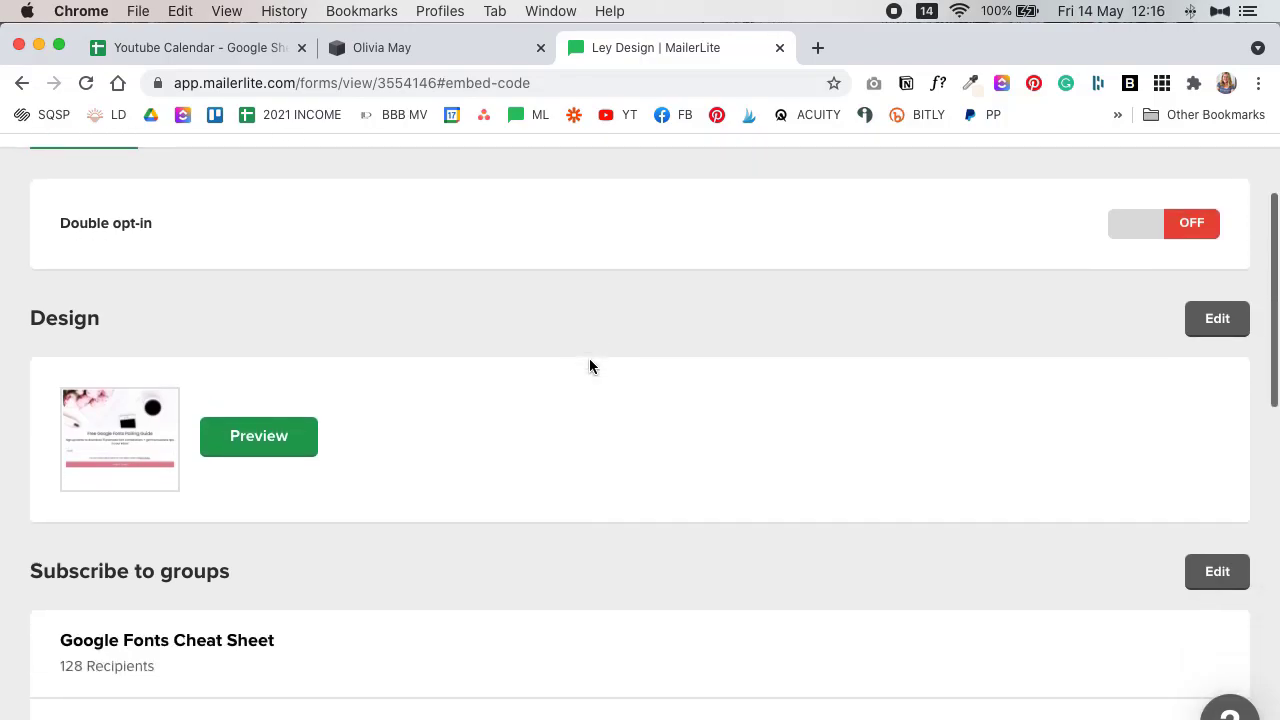
pyautogui.scroll(-8, 582, 357)
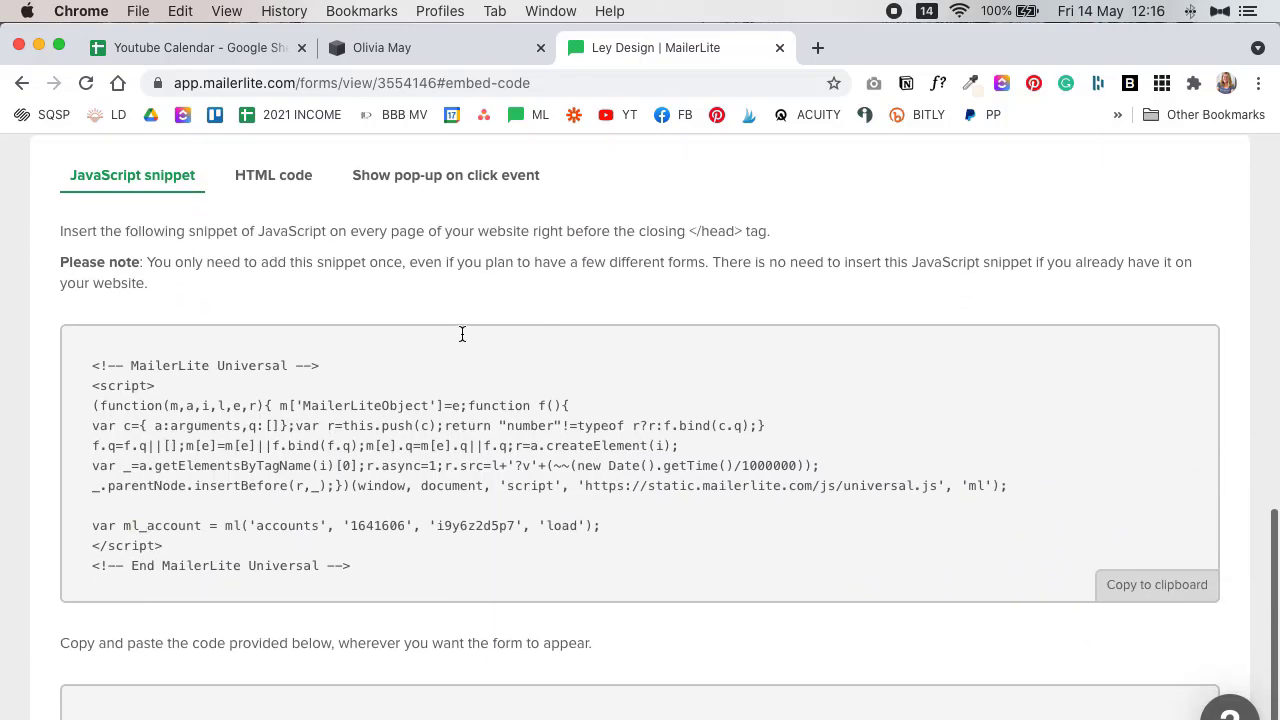
pyautogui.click(435, 176)
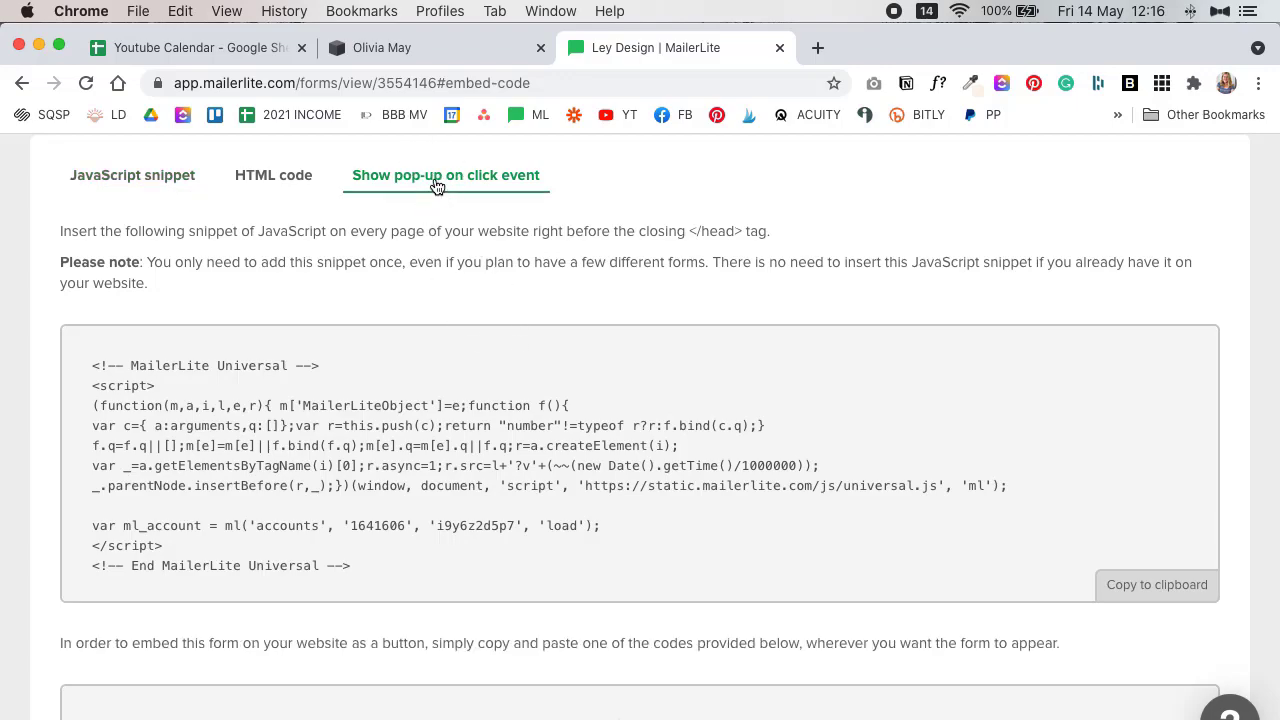
pyautogui.scroll(-3, 548, 468)
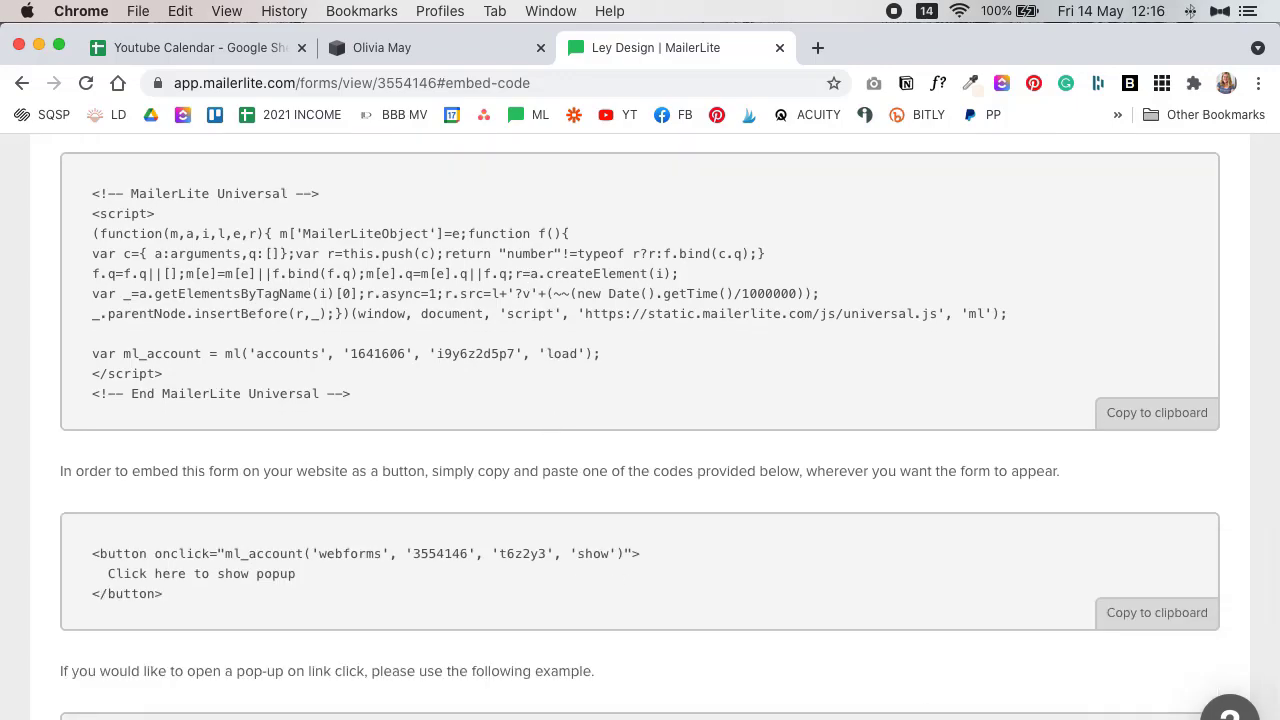
# Step: Switch to the demo contact page, test the pop-up form with the "Click here to show popup" button, and close it
pyautogui.press('super+grave')
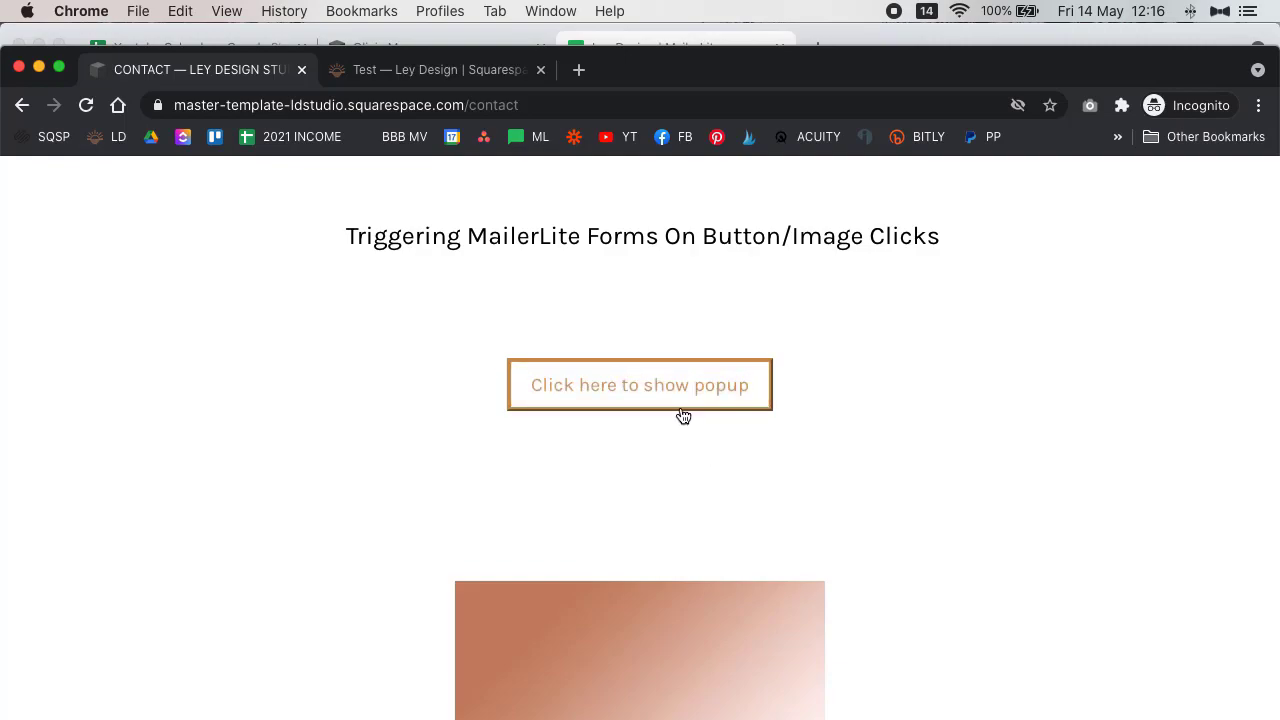
pyautogui.click(683, 405)
pyautogui.scroll(-3, 674, 580)
pyautogui.scroll(2, 717, 474)
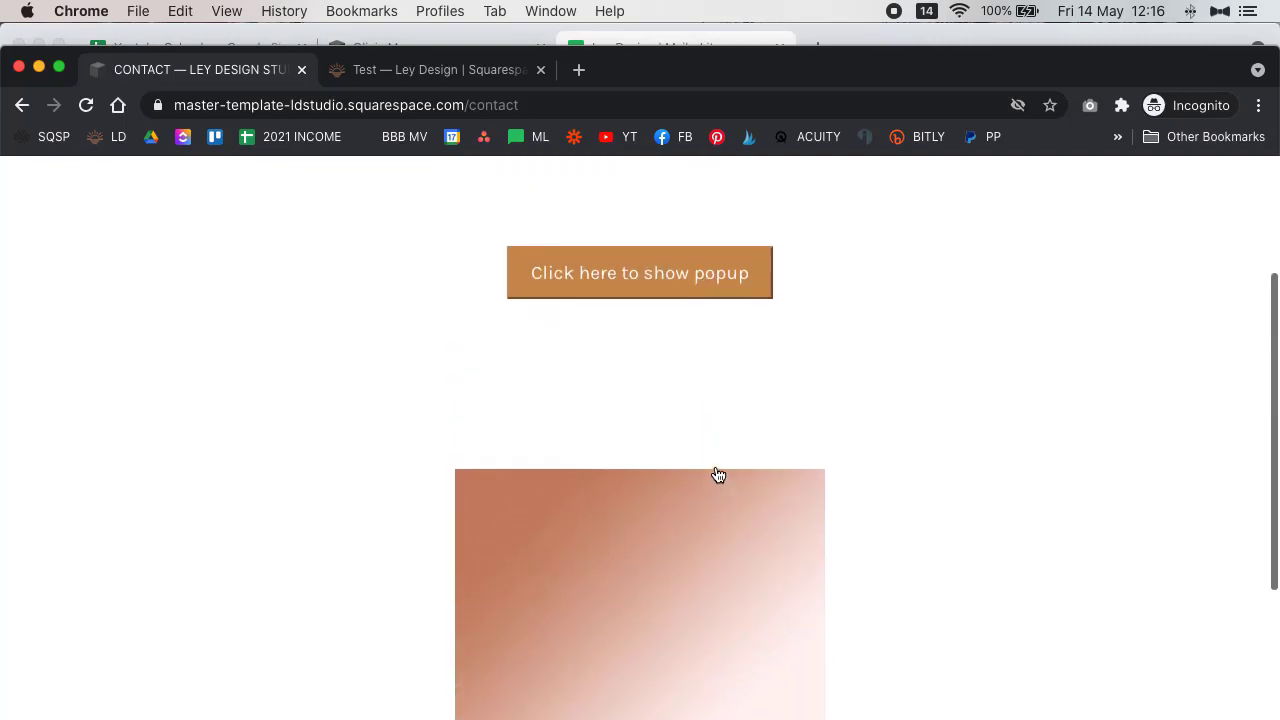
pyautogui.scroll(1, 594, 417)
pyautogui.click(594, 363)
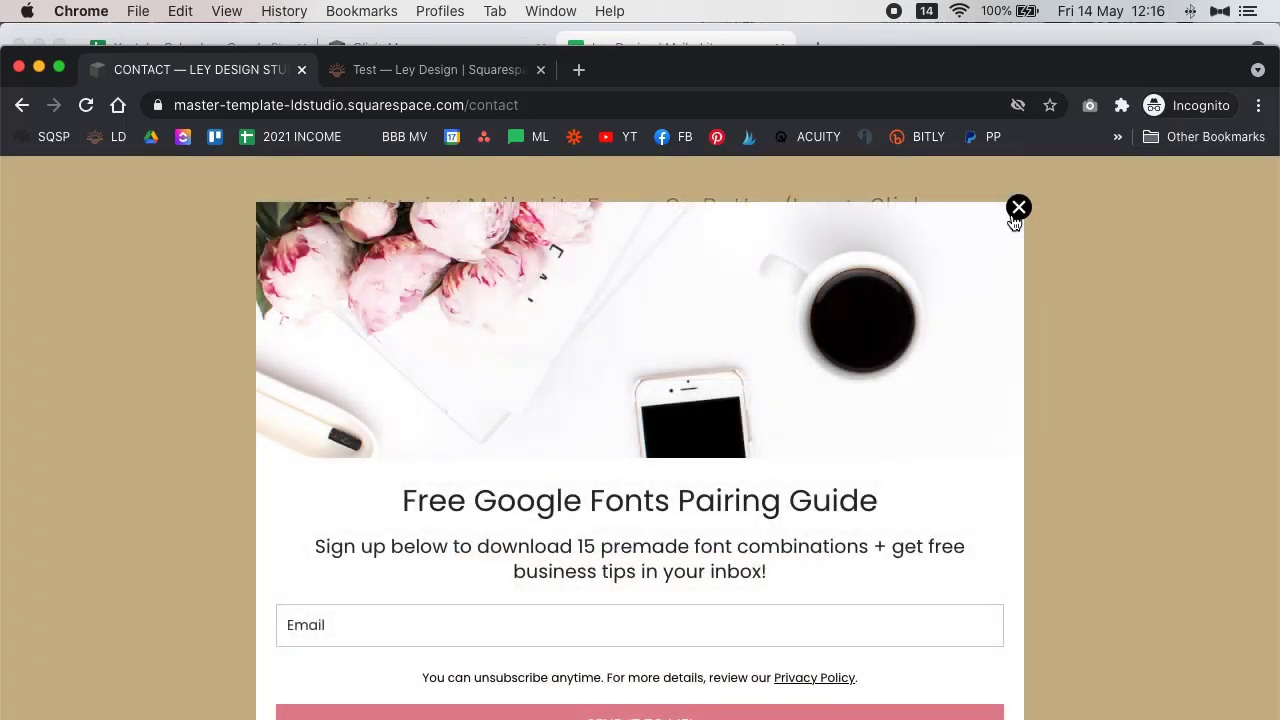
pyautogui.click(1015, 212)
pyautogui.scroll(-1, 615, 330)
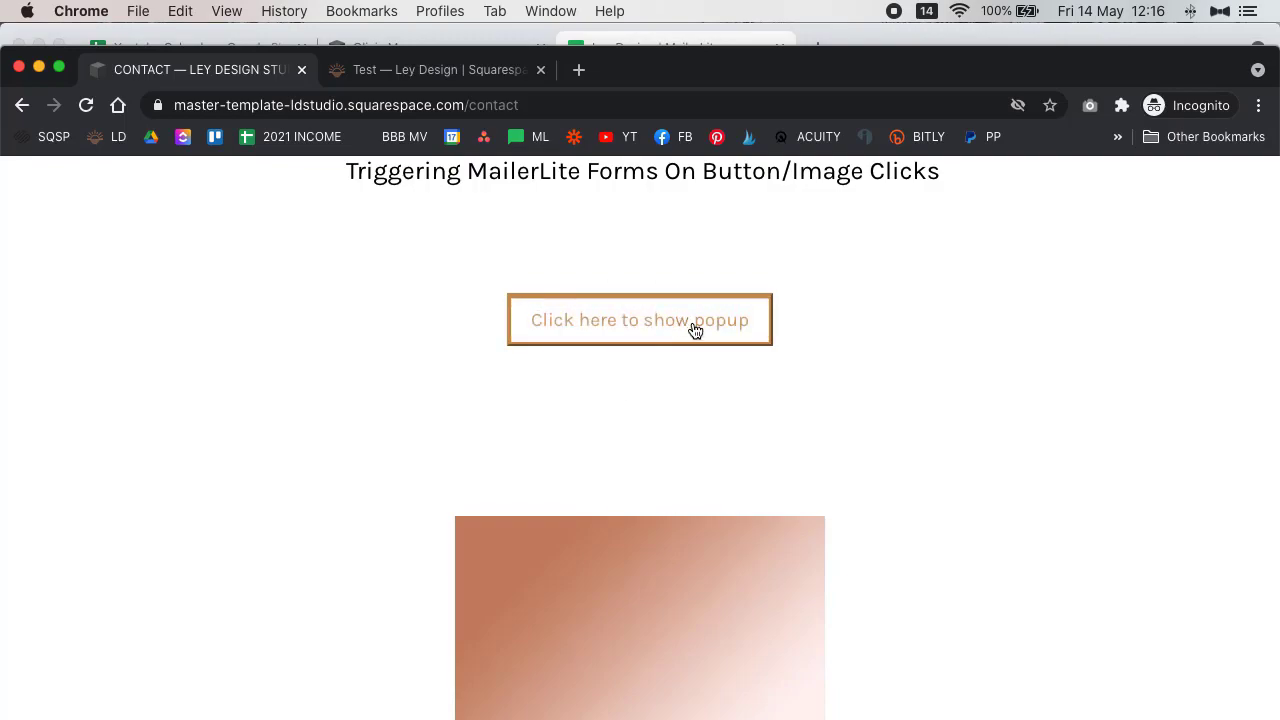
# Step: Test the pop-up form by using the gradient image on the demo page, and close the form
pyautogui.scroll(1, 653, 362)
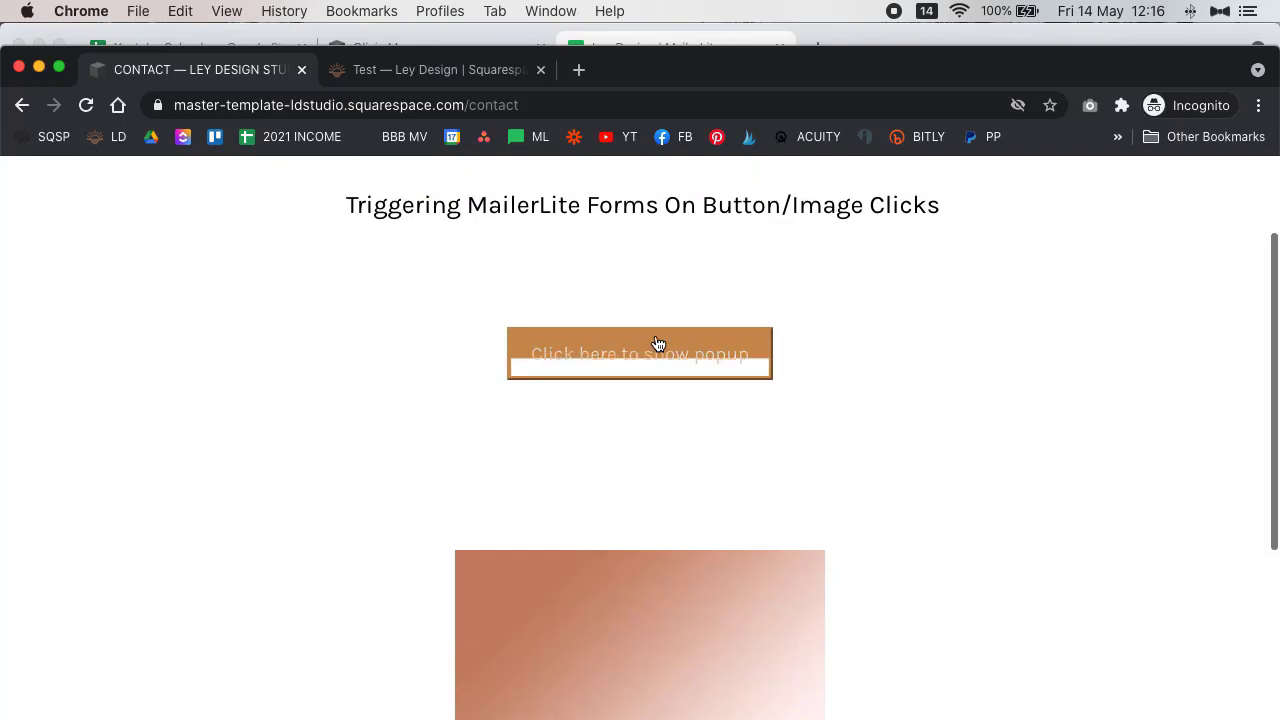
pyautogui.scroll(-4, 640, 372)
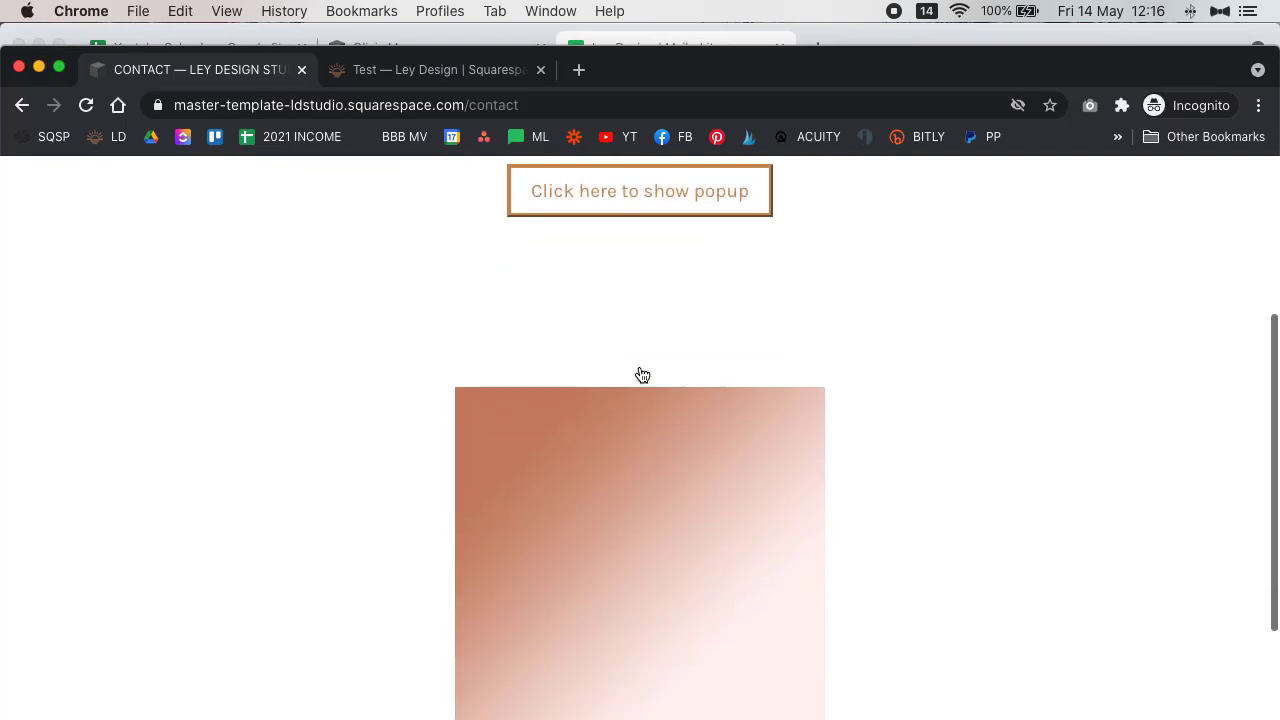
pyautogui.scroll(2, 641, 374)
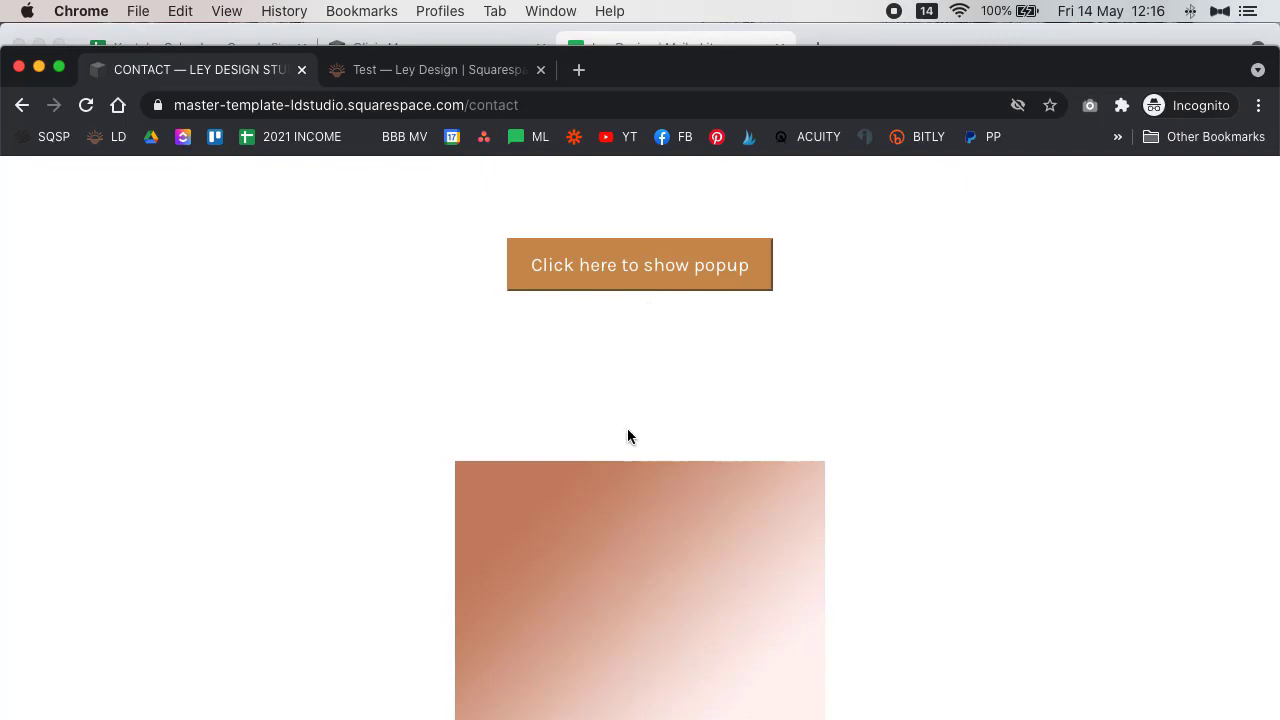
pyautogui.scroll(-1, 616, 558)
pyautogui.click(617, 477)
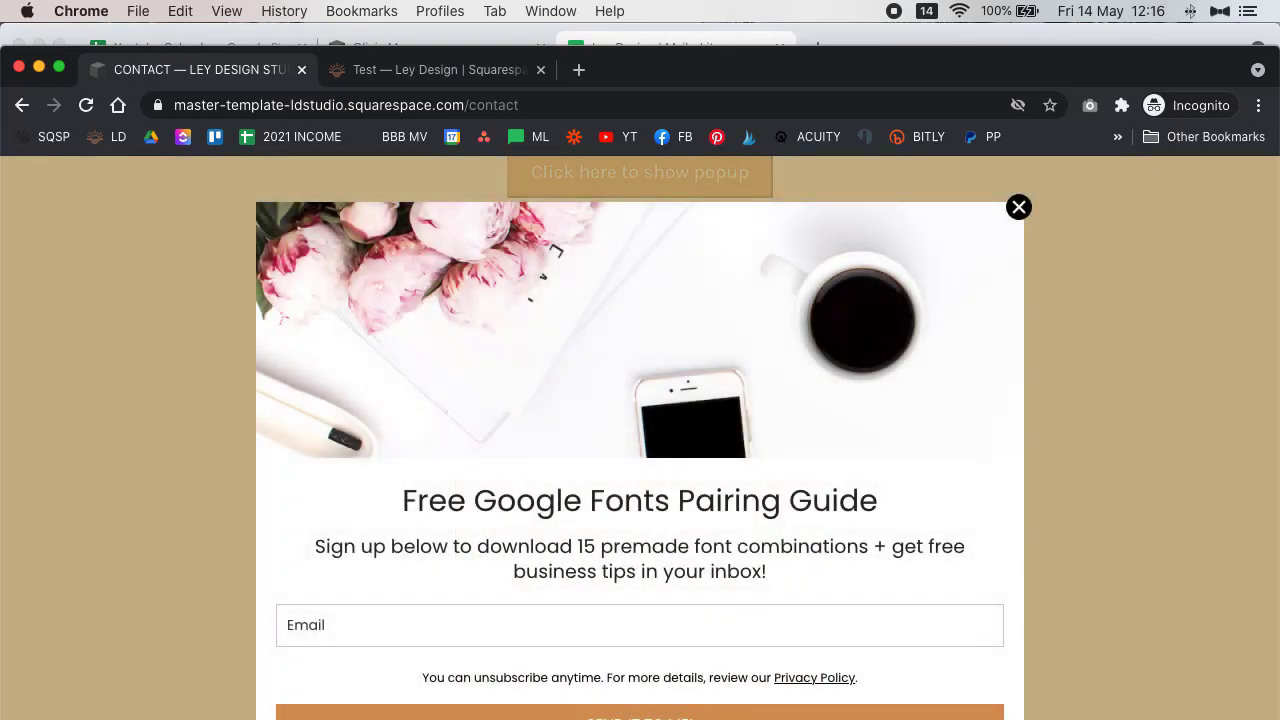
pyautogui.click(1018, 207)
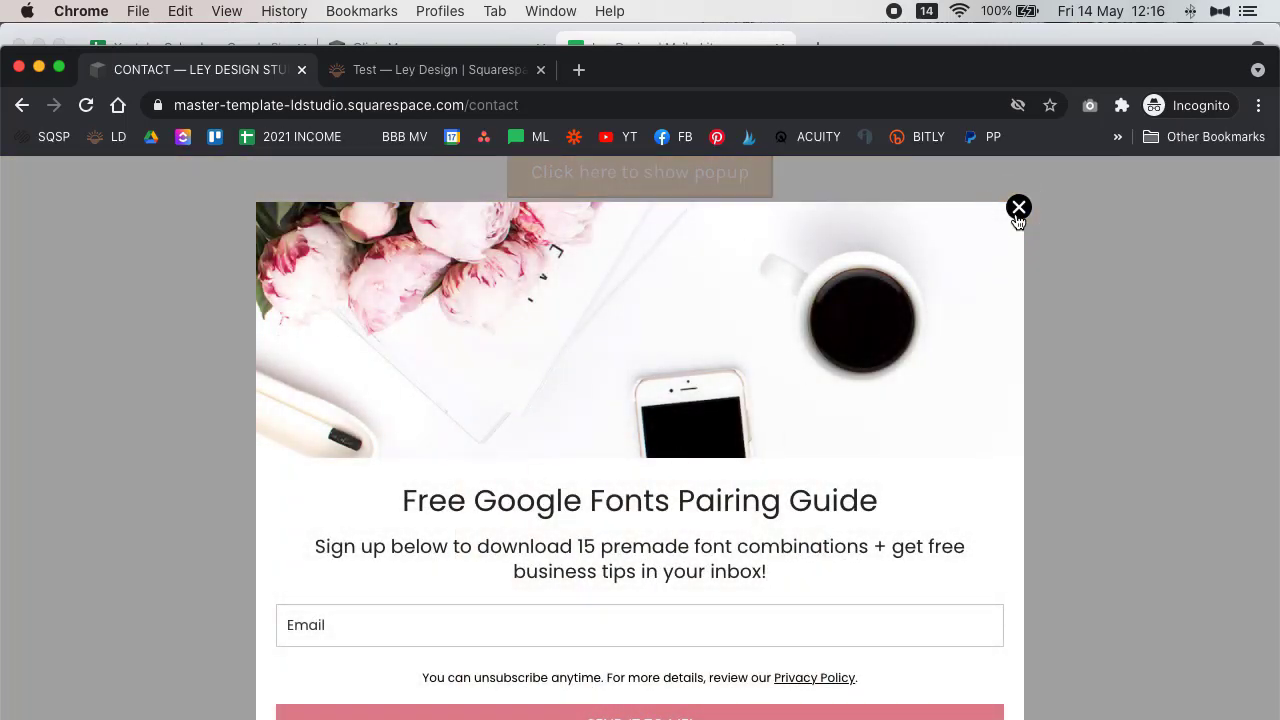
# Step: Test the pop-up form once more from further down the demo page and close it
pyautogui.scroll(3, 720, 370)
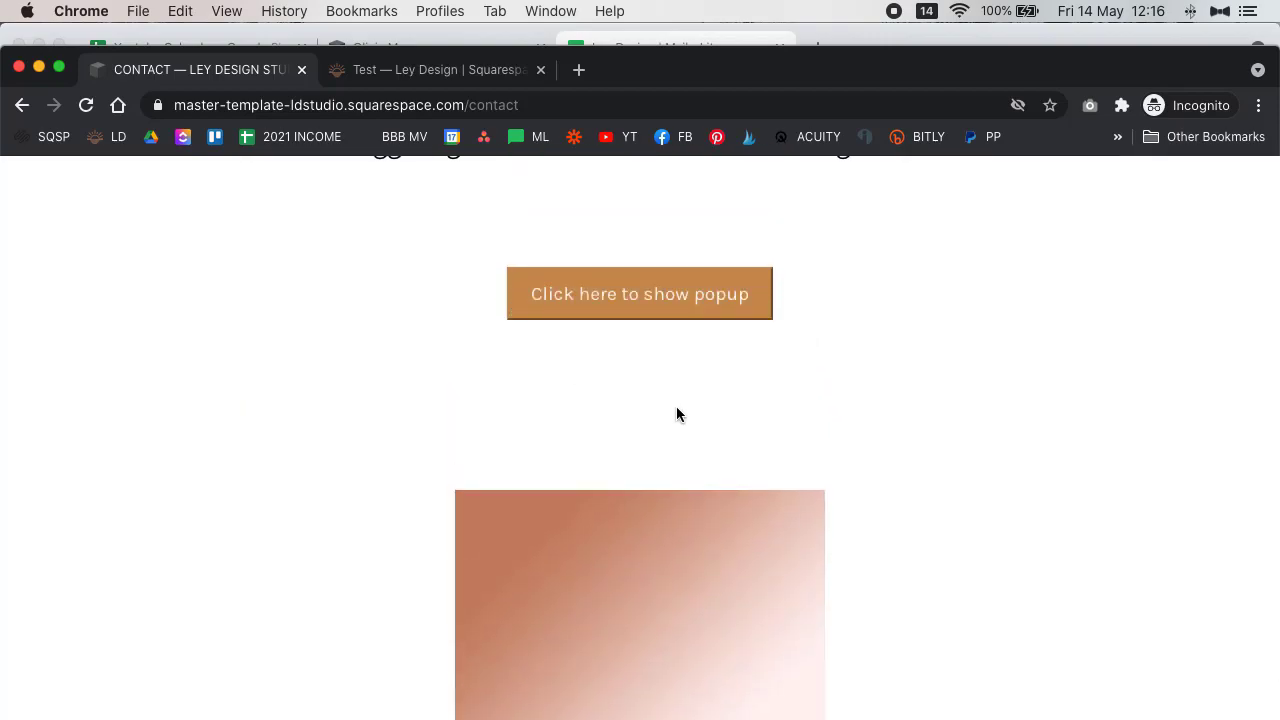
pyautogui.scroll(3, 764, 450)
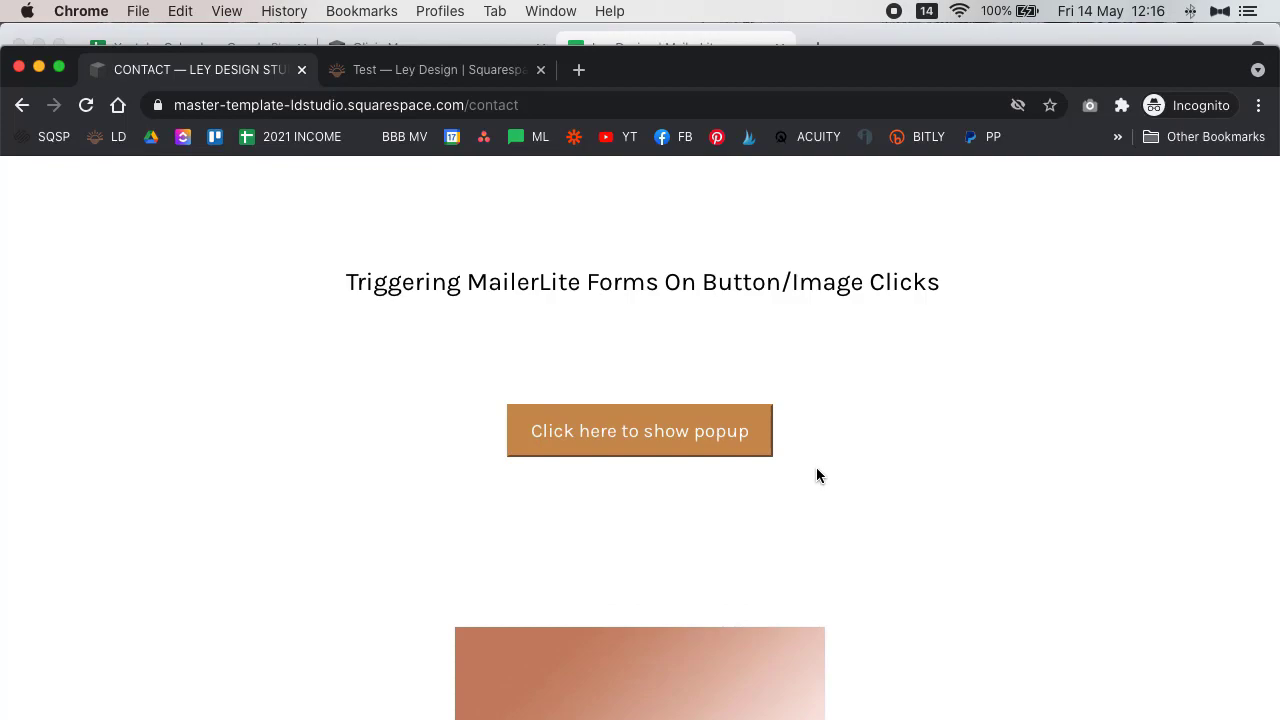
pyautogui.scroll(-3, 701, 529)
pyautogui.scroll(-4, 654, 525)
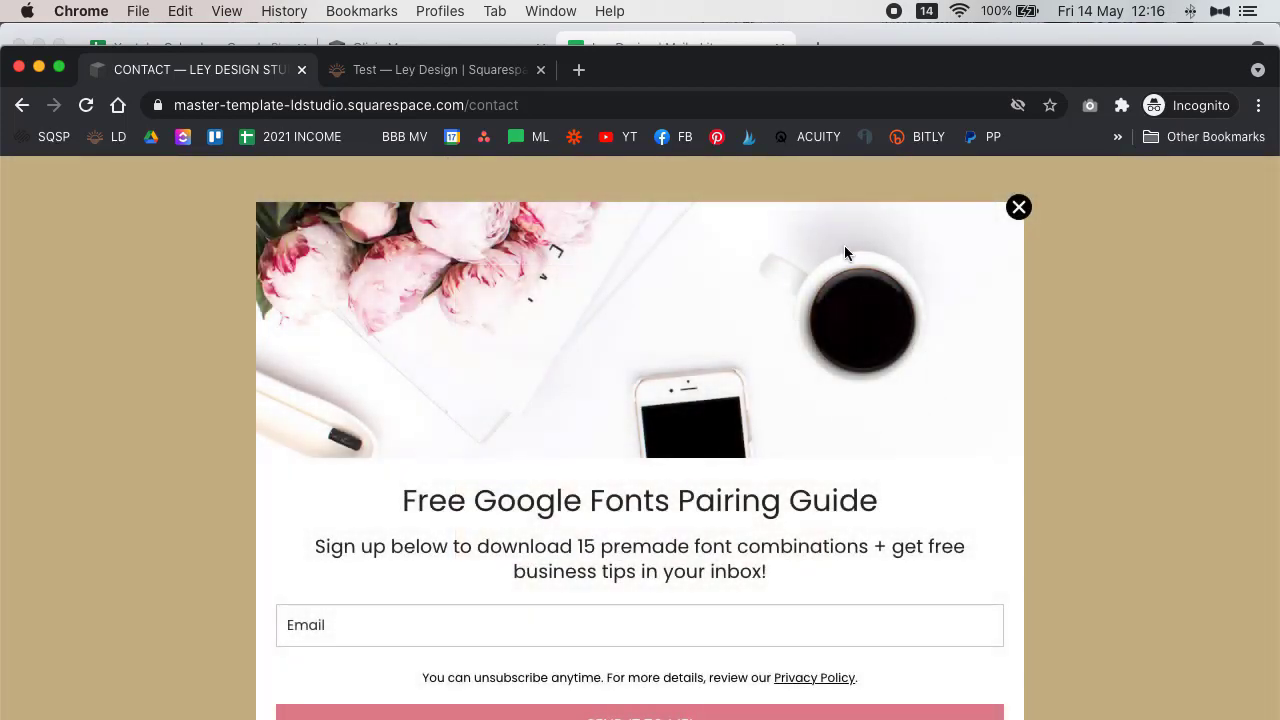
pyautogui.click(1018, 207)
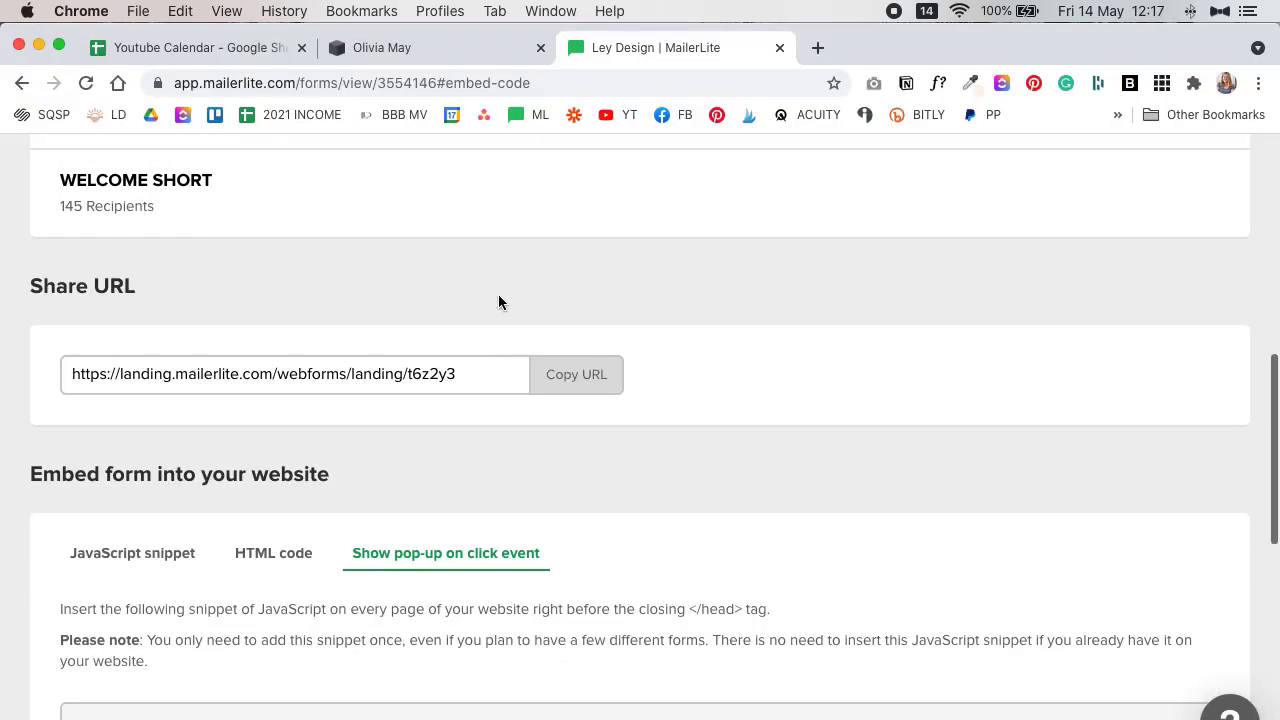
# Step: Examine the MailerLite form's design, subscriber groups and share URL, along with its pop-up on click embed codes
pyautogui.scroll(5, 498, 294)
pyautogui.scroll(9, 356, 347)
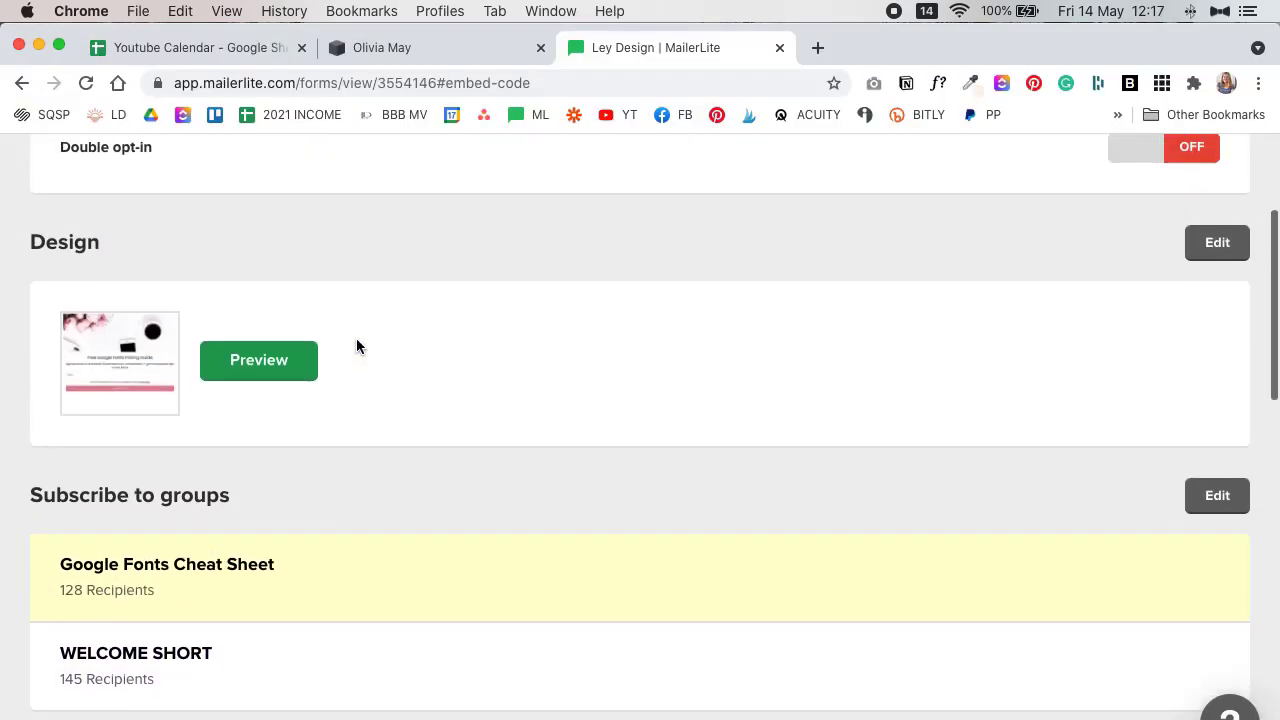
pyautogui.scroll(-20, 463, 313)
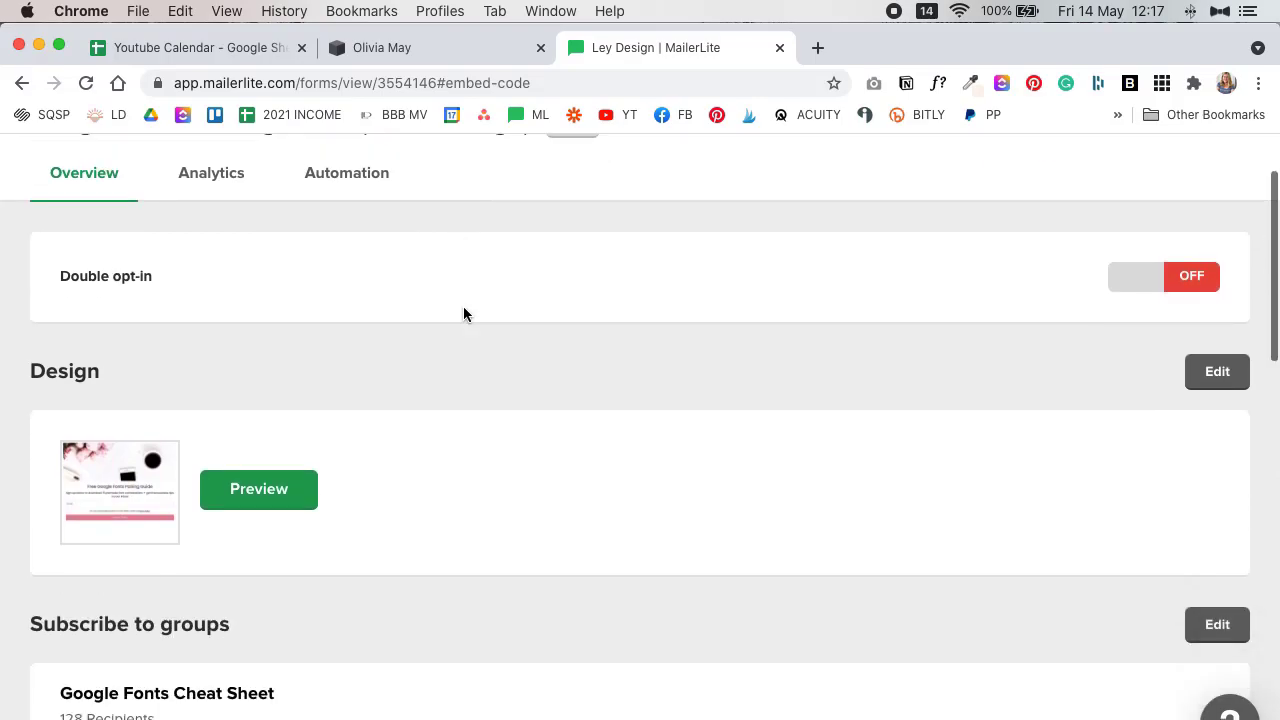
pyautogui.scroll(15, 463, 310)
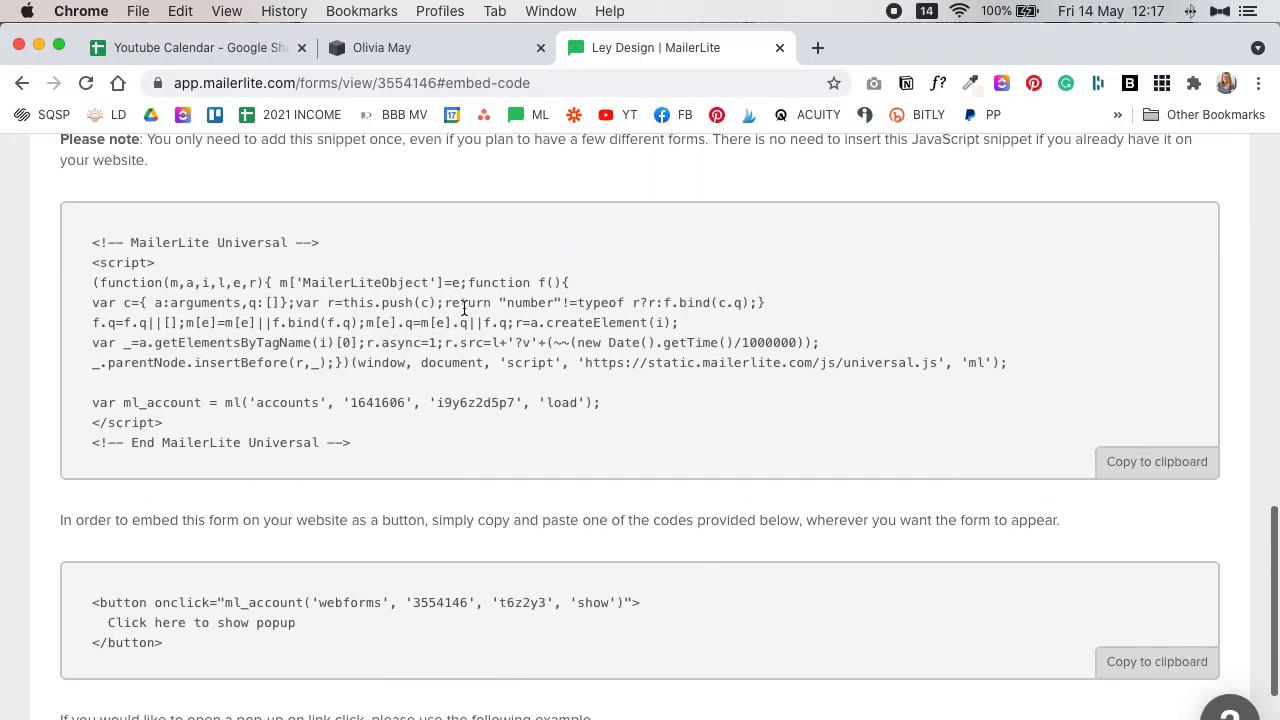
pyautogui.scroll(6, 462, 315)
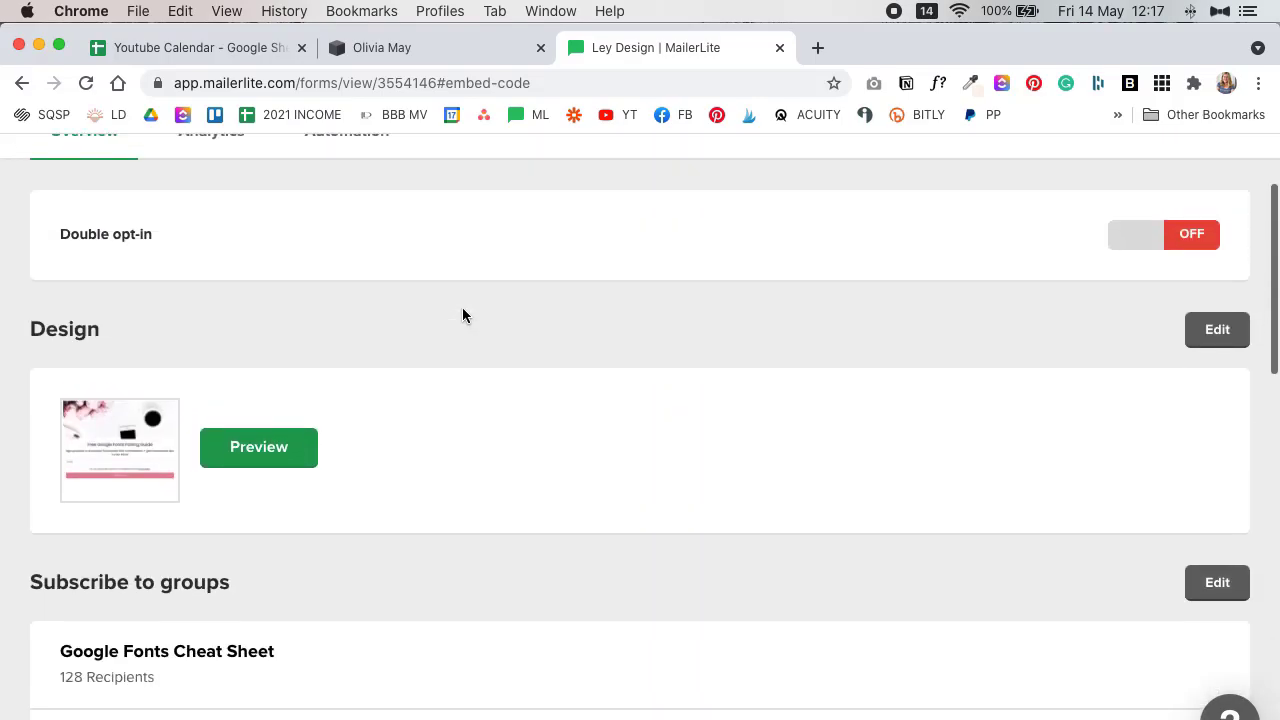
pyautogui.scroll(-20, 513, 392)
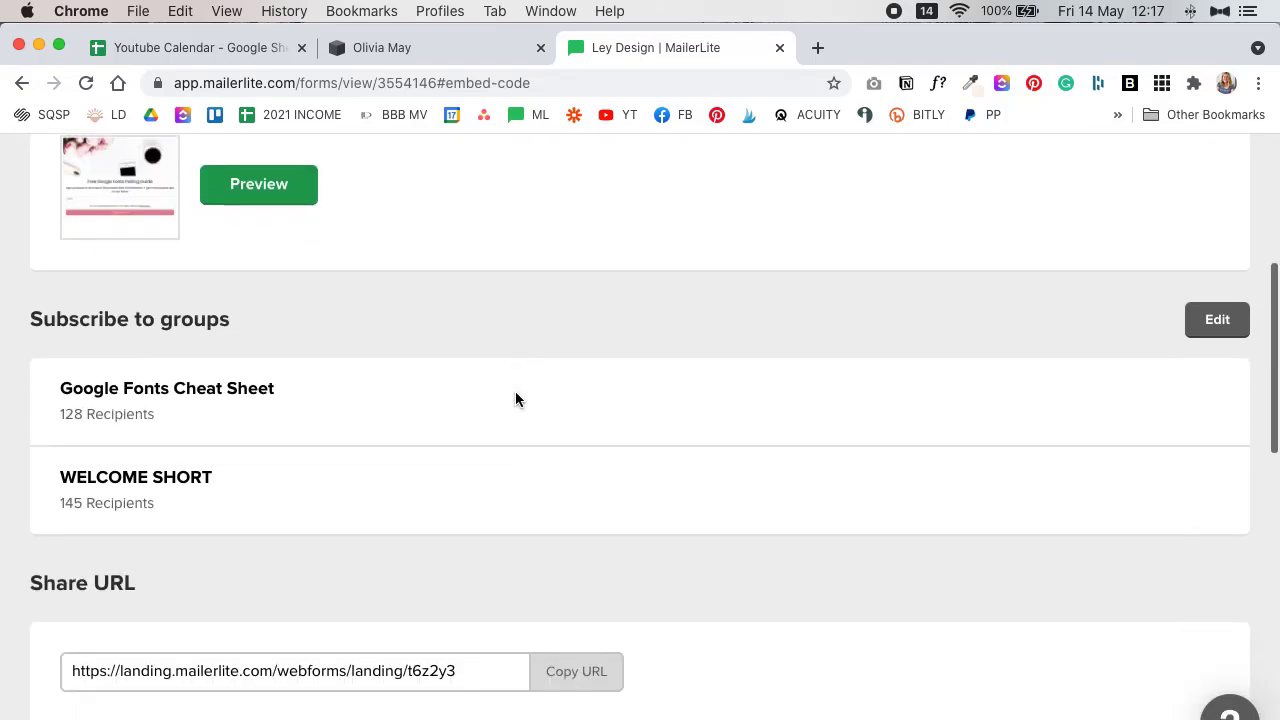
pyautogui.scroll(10, 515, 391)
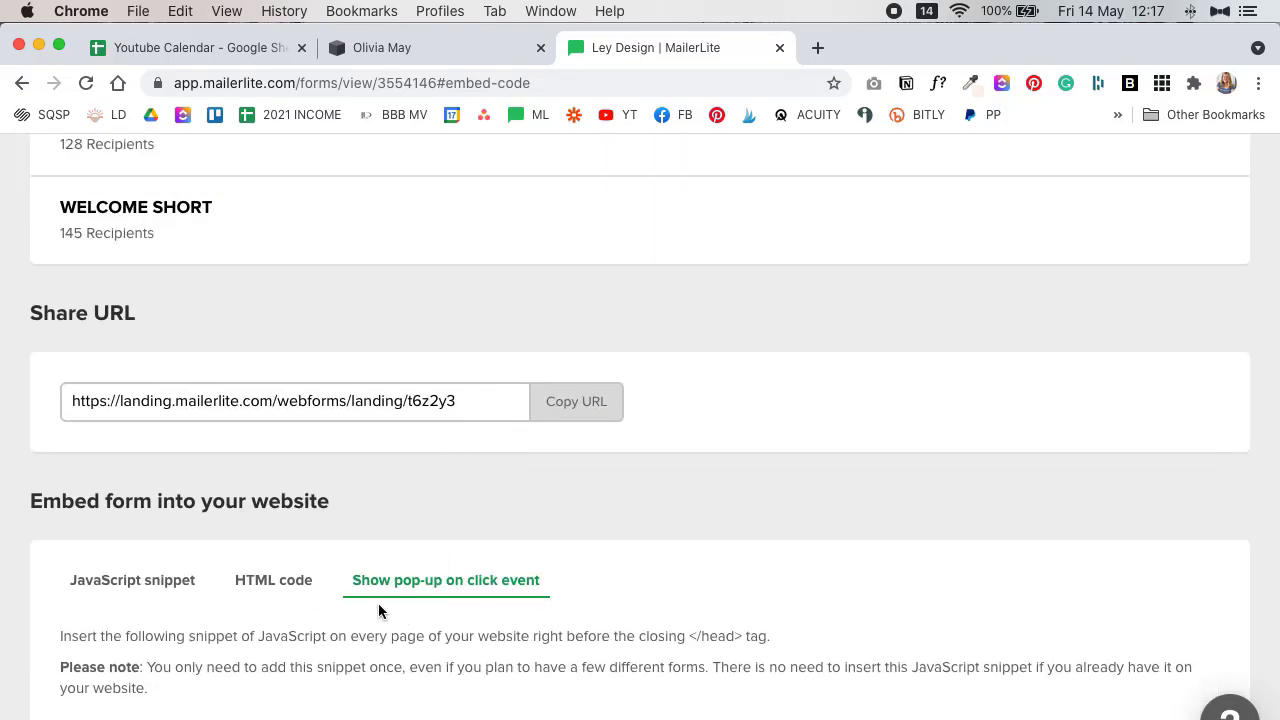
pyautogui.scroll(-10, 611, 573)
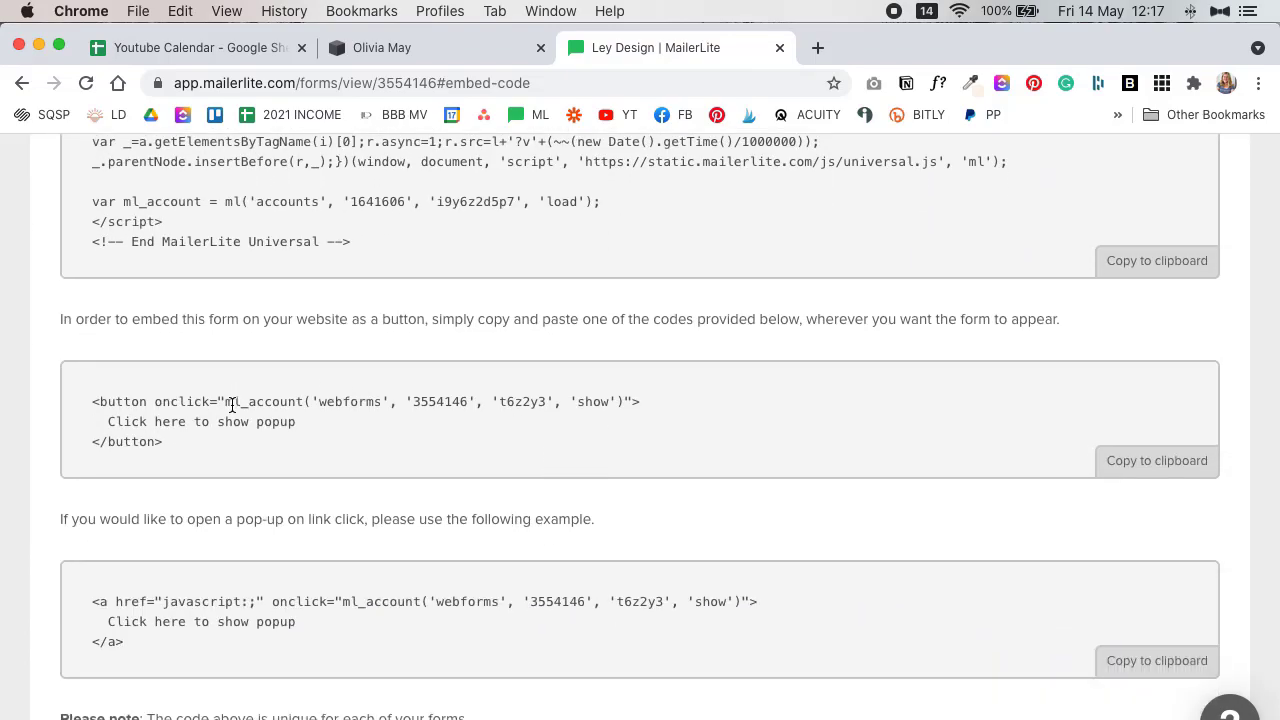
pyautogui.scroll(4, 231, 404)
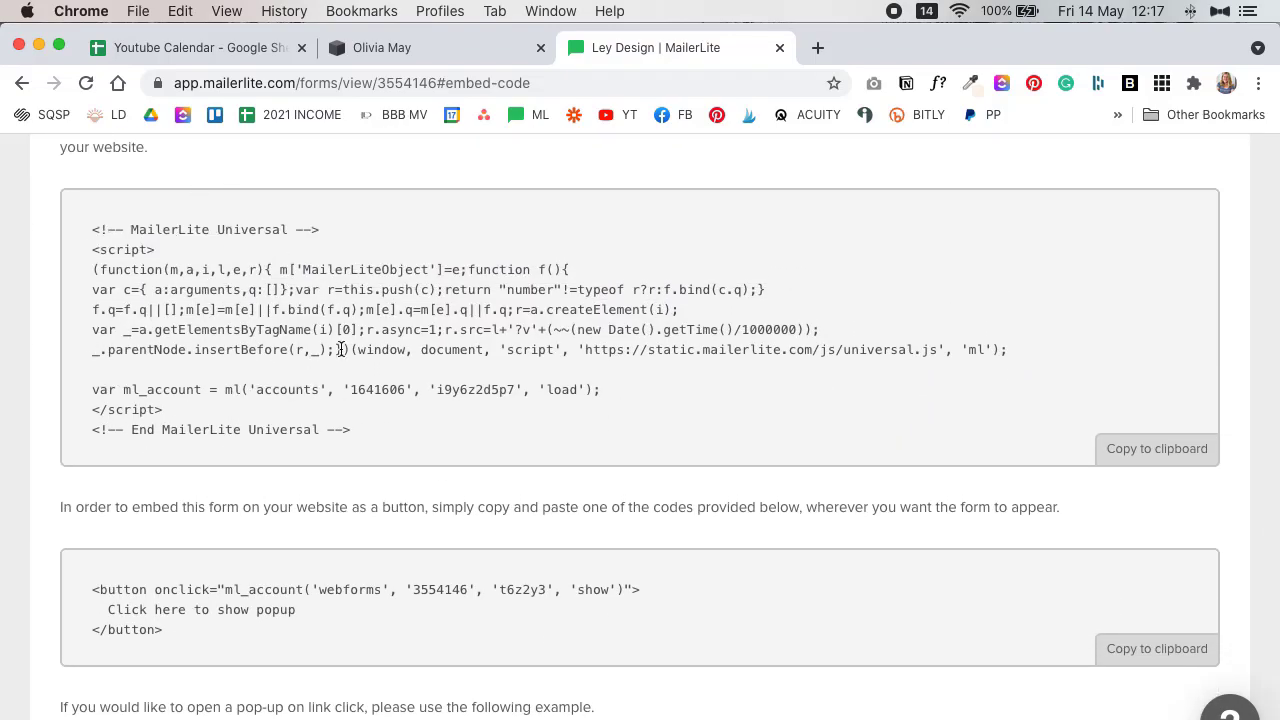
# Step: Copy the whole MailerLite Universal JavaScript snippet to the clipboard
pyautogui.moveTo(380, 429); pyautogui.dragTo(45, 245)
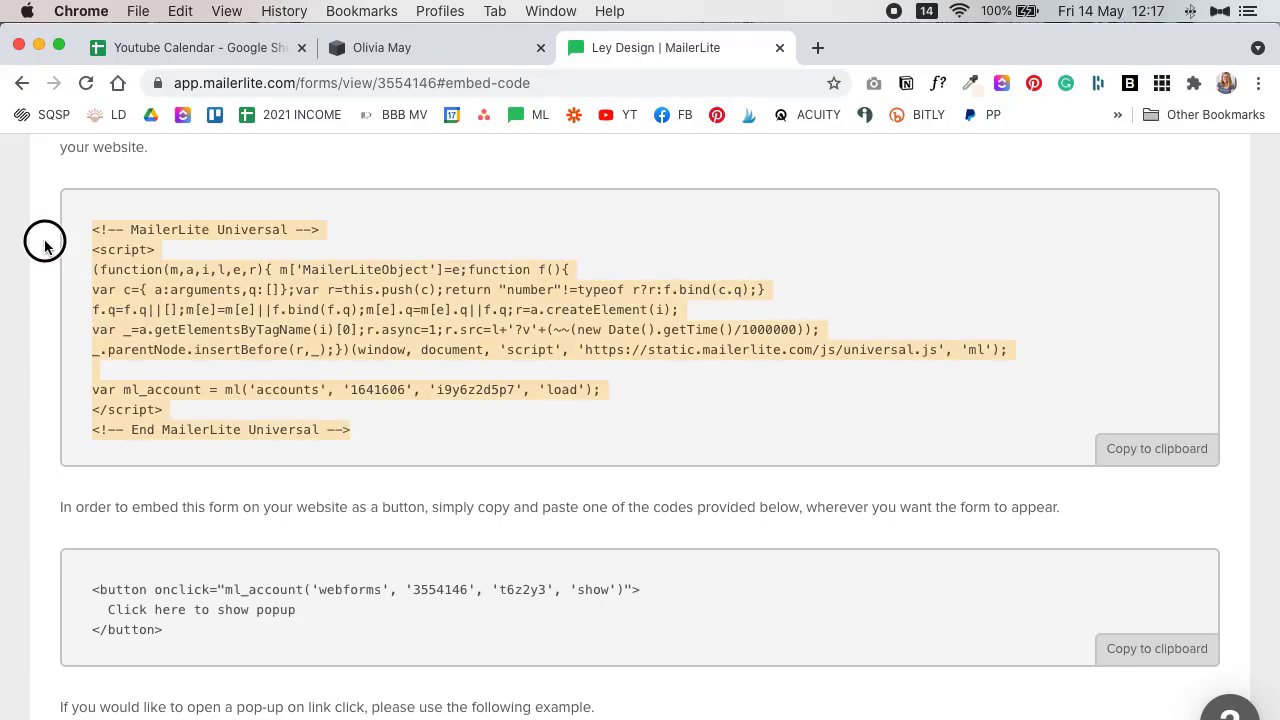
pyautogui.click(414, 433)
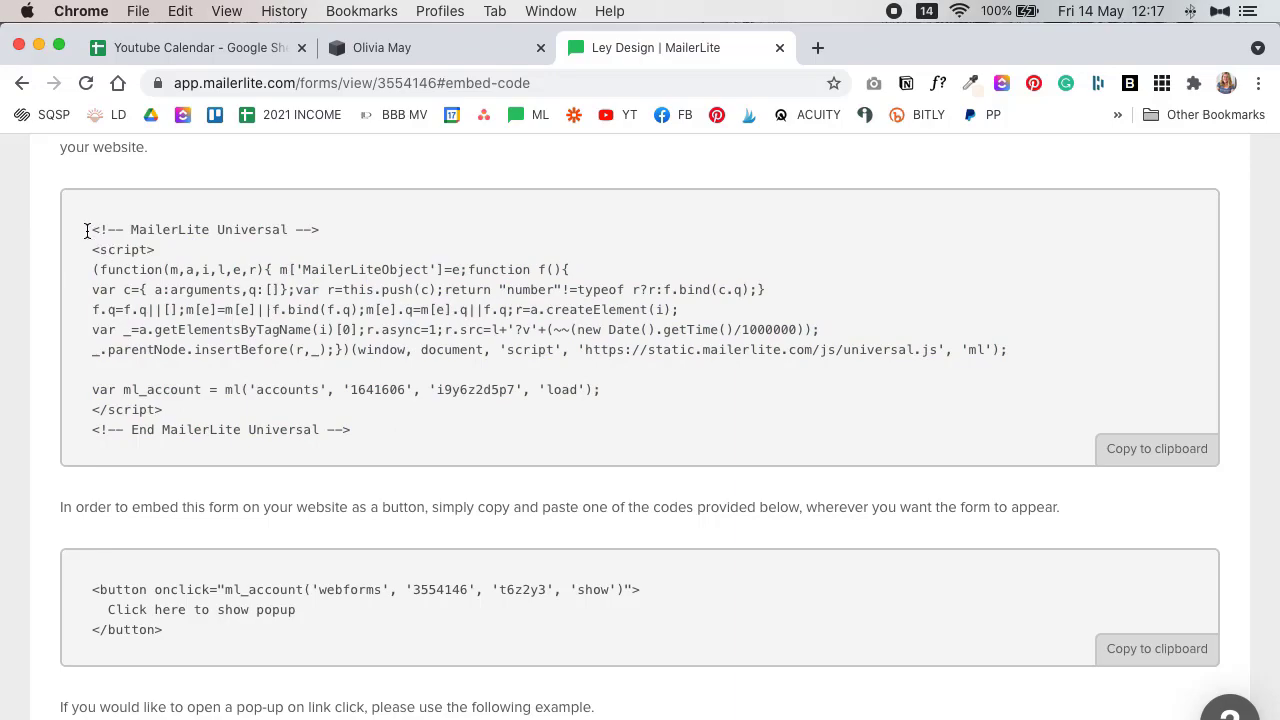
pyautogui.moveTo(87, 231)
pyautogui.mouseDown()
pyautogui.moveTo(137, 251)
pyautogui.moveTo(398, 433)
pyautogui.moveTo(377, 434)
pyautogui.moveTo(149, 289)
pyautogui.moveTo(88, 231)
pyautogui.mouseUp()
pyautogui.click(379, 436)
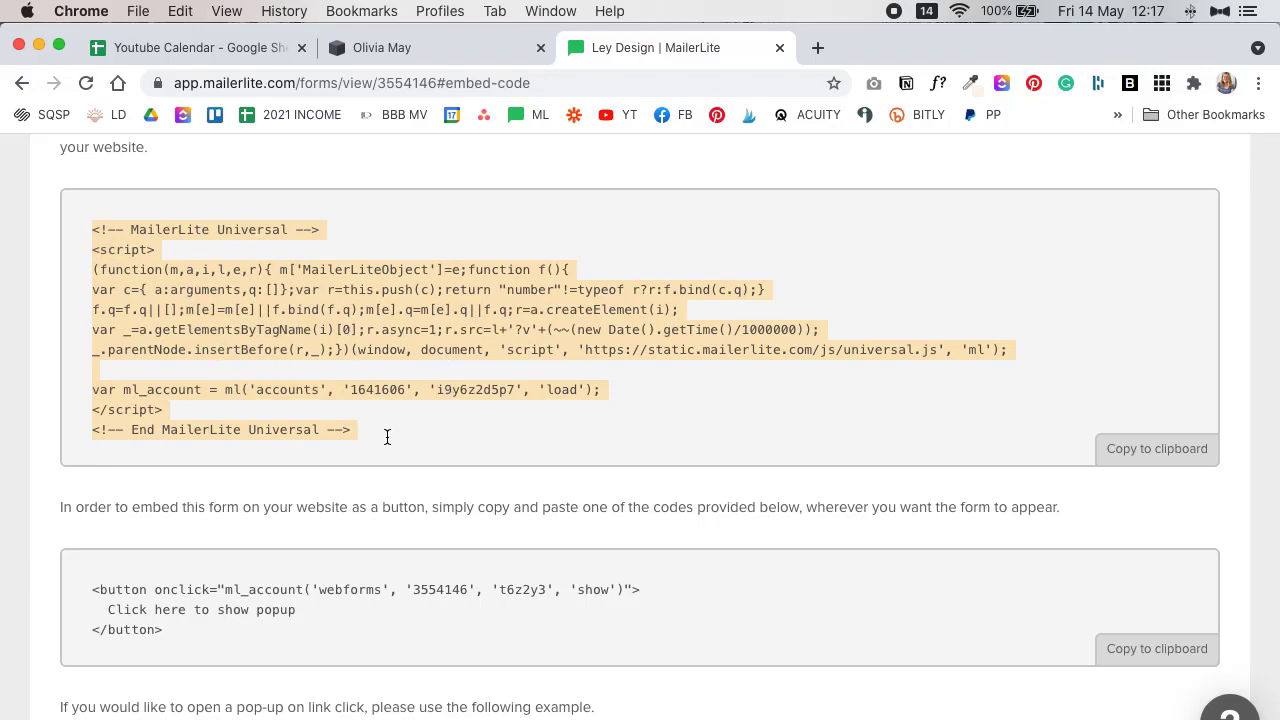
pyautogui.moveTo(387, 437); pyautogui.dragTo(63, 234)
pyautogui.click(1157, 449)
# Step: Switch to the Squarespace site and open Code Injection in its advanced settings
pyautogui.click(480, 50)
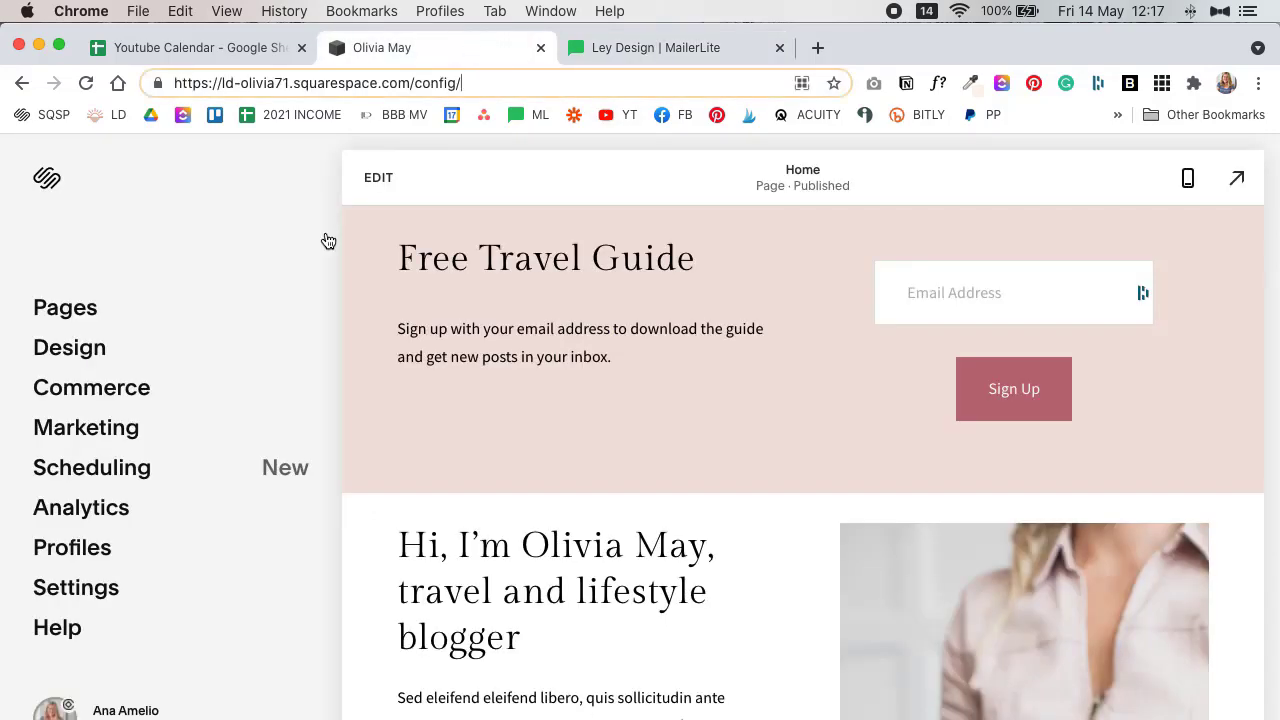
pyautogui.click(76, 587)
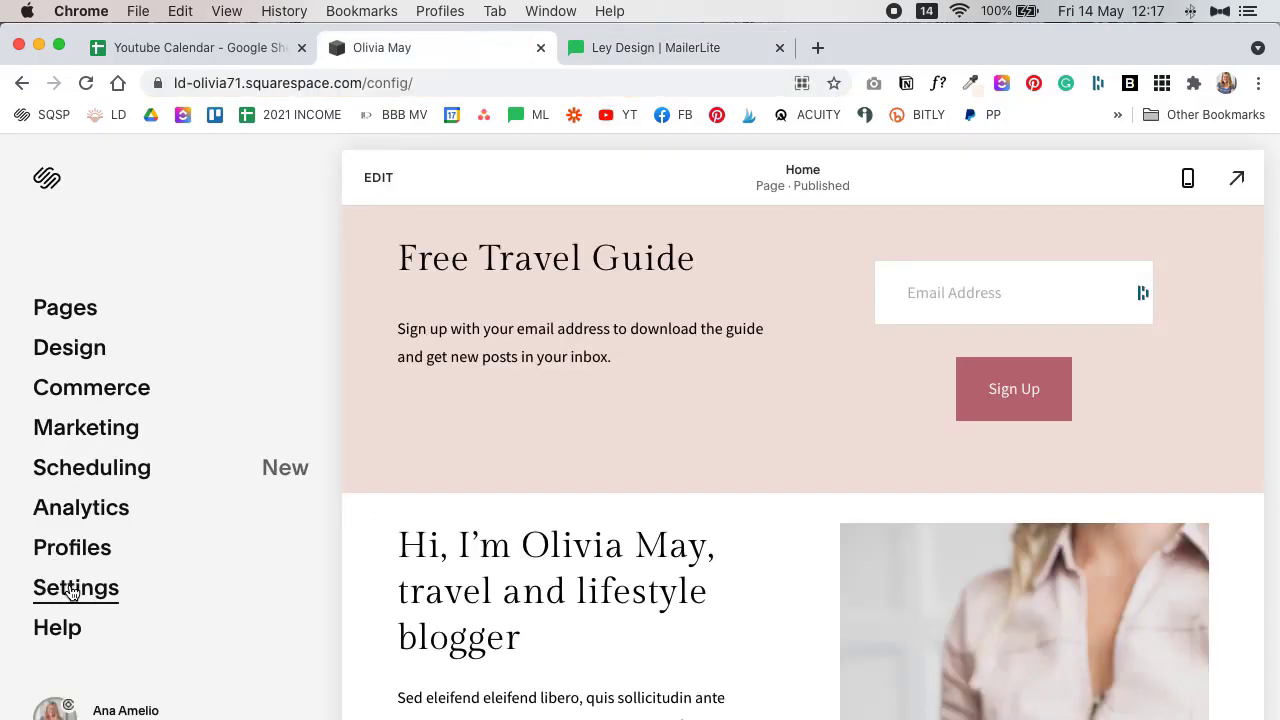
pyautogui.scroll(-3, 63, 520)
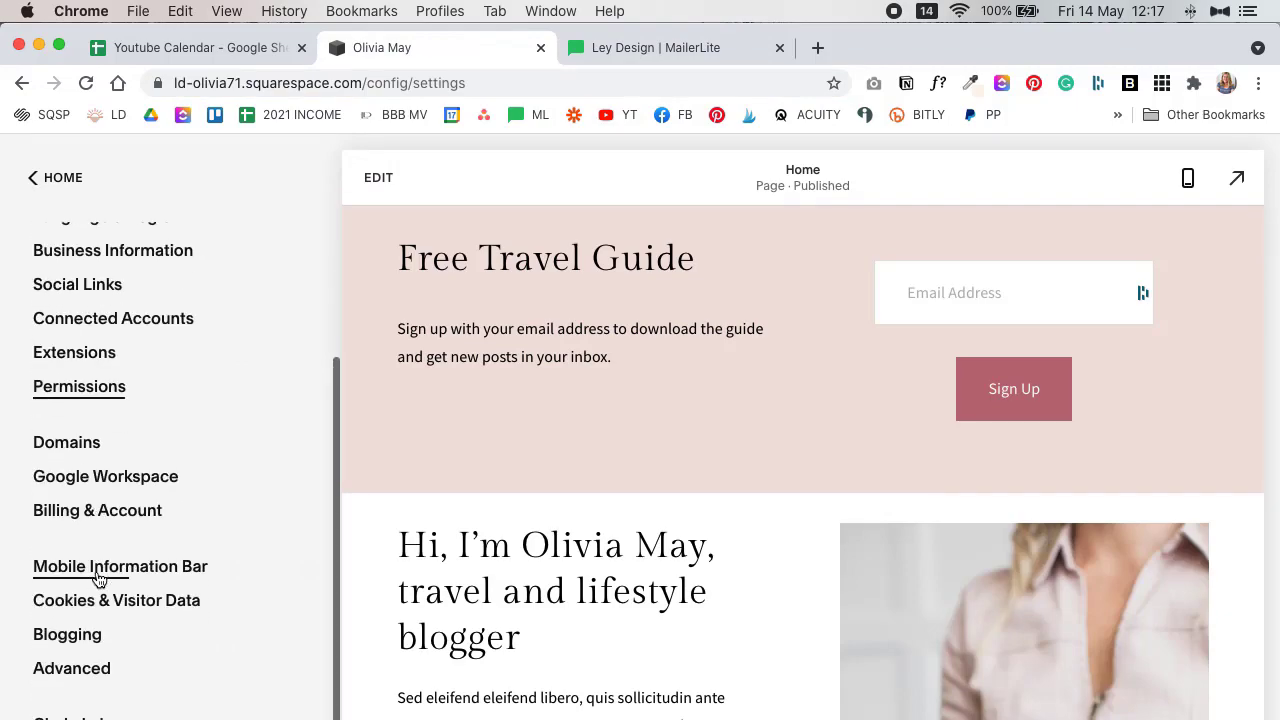
pyautogui.click(66, 668)
pyautogui.click(117, 372)
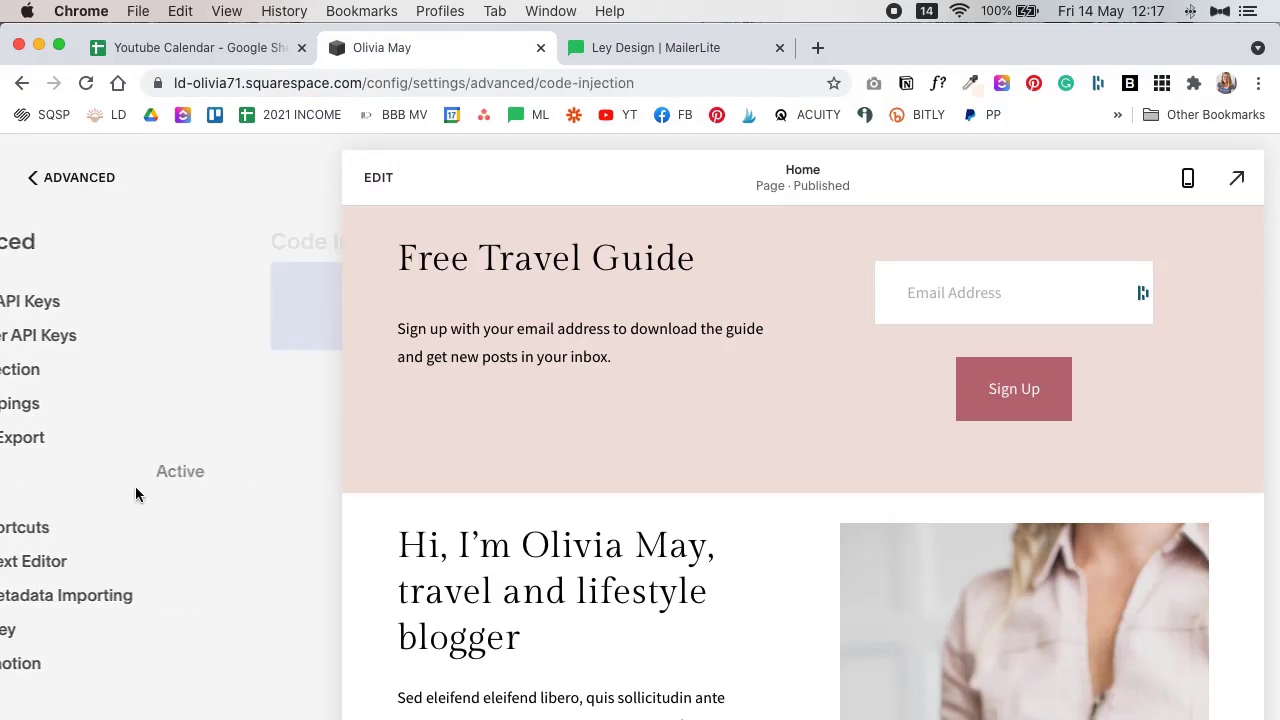
# Step: Check the MailerLite Universal script in the header code injection field and return to the site's main menu
pyautogui.scroll(-1, 302, 564)
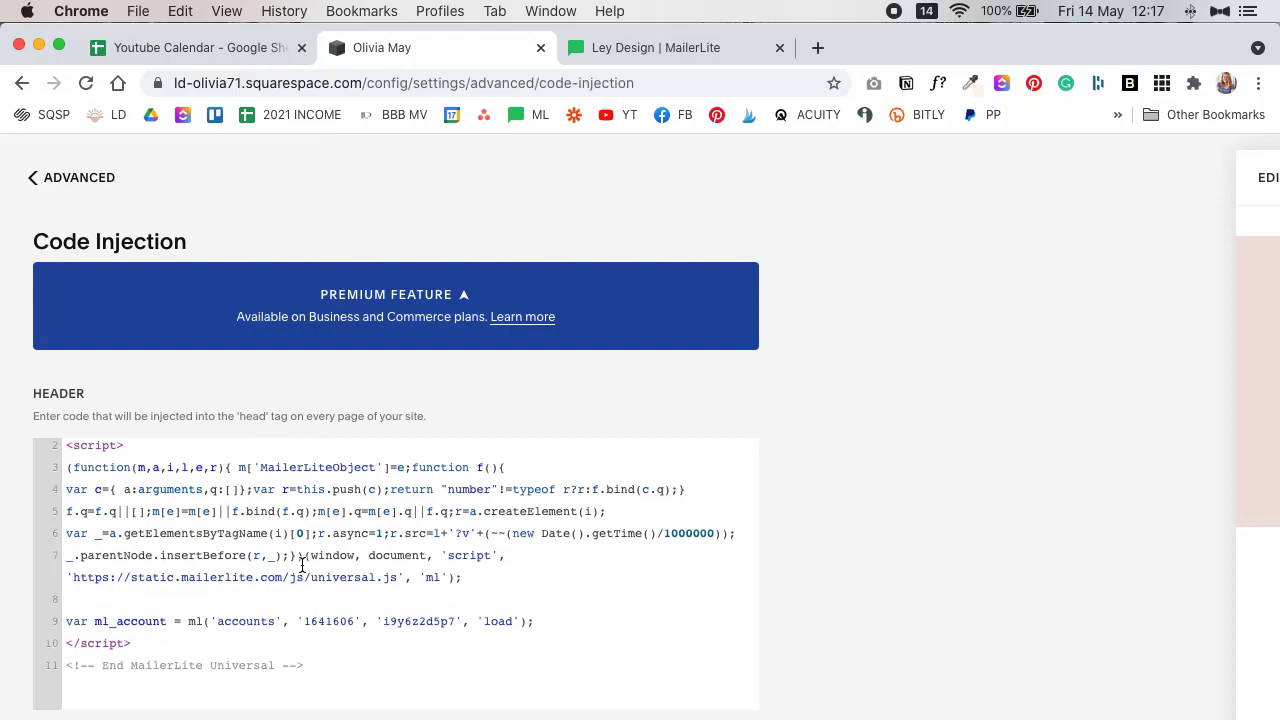
pyautogui.scroll(1, 182, 510)
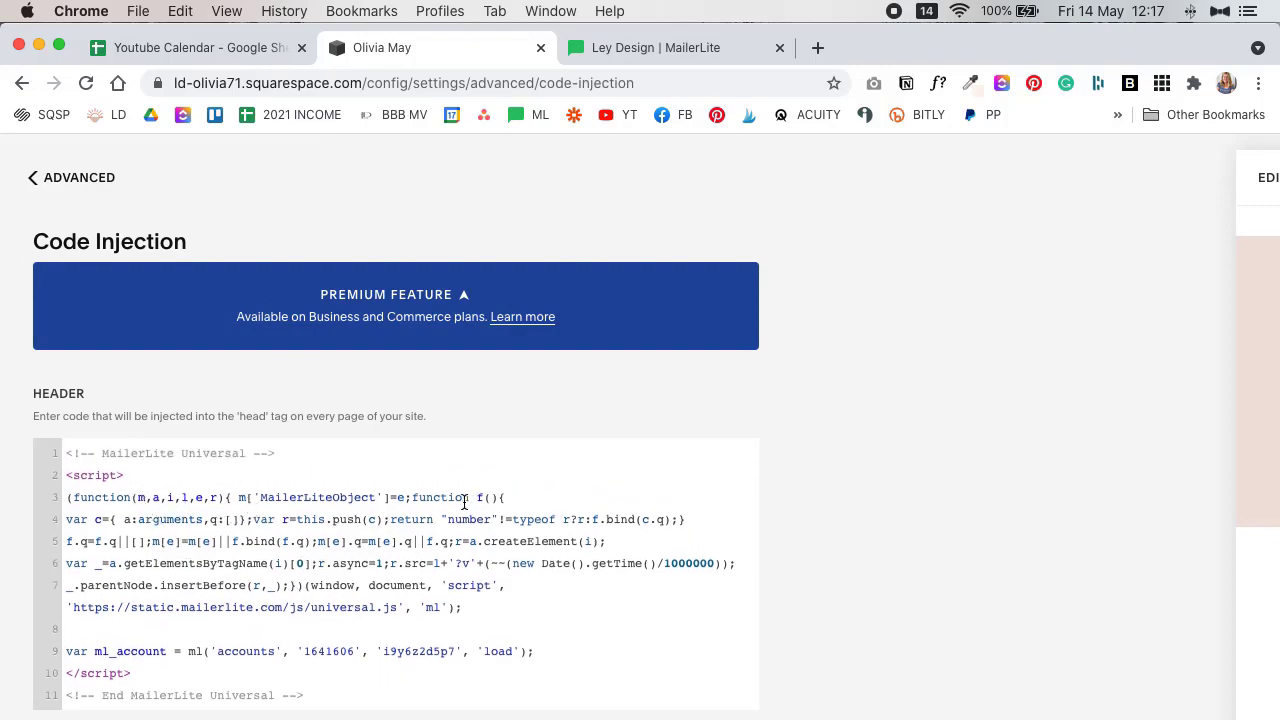
pyautogui.click(33, 177)
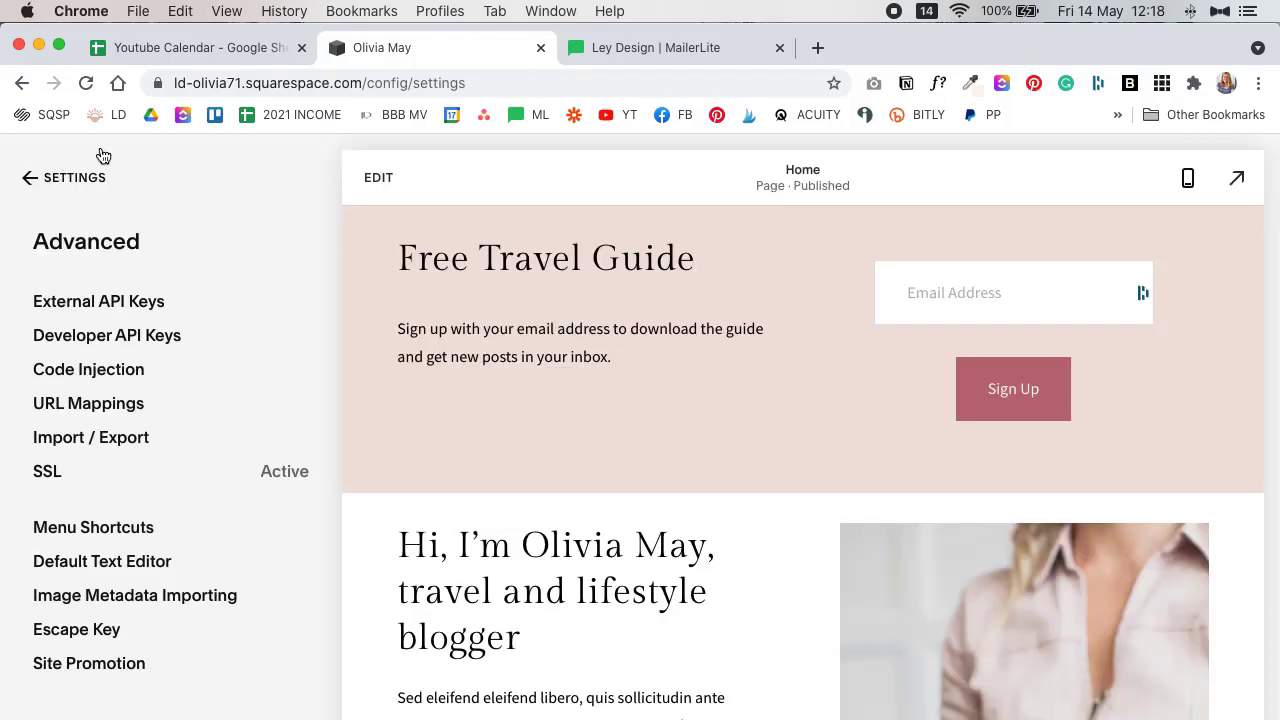
pyautogui.click(102, 157)
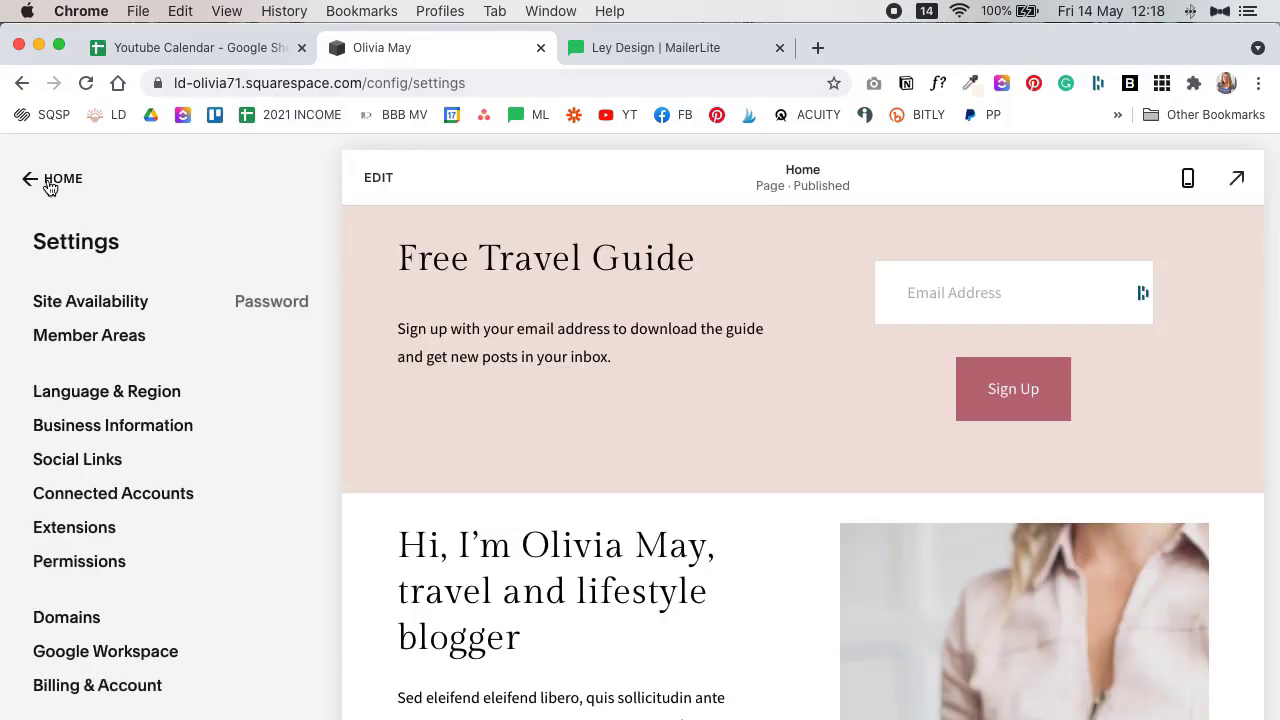
pyautogui.click(48, 178)
# Step: Switch to the MailerLite form page and examine the JavaScript snippet, the button code and the link code
pyautogui.click(610, 55)
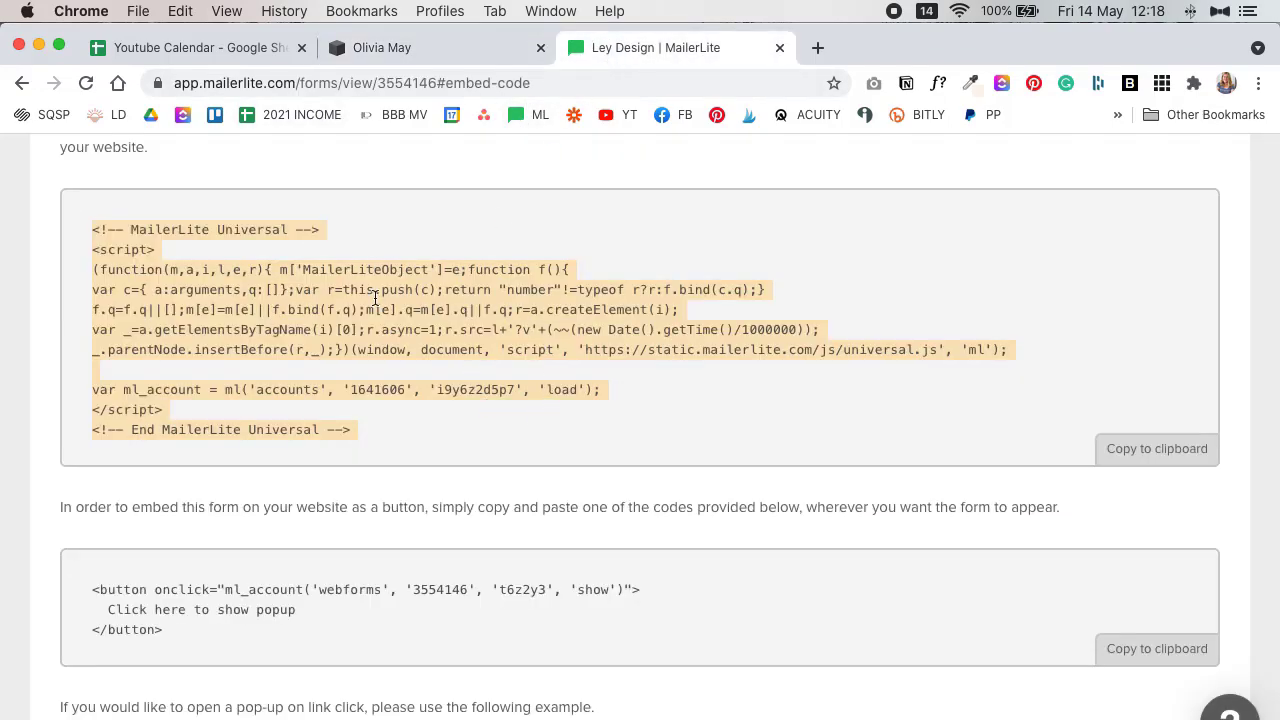
pyautogui.scroll(2, 355, 325)
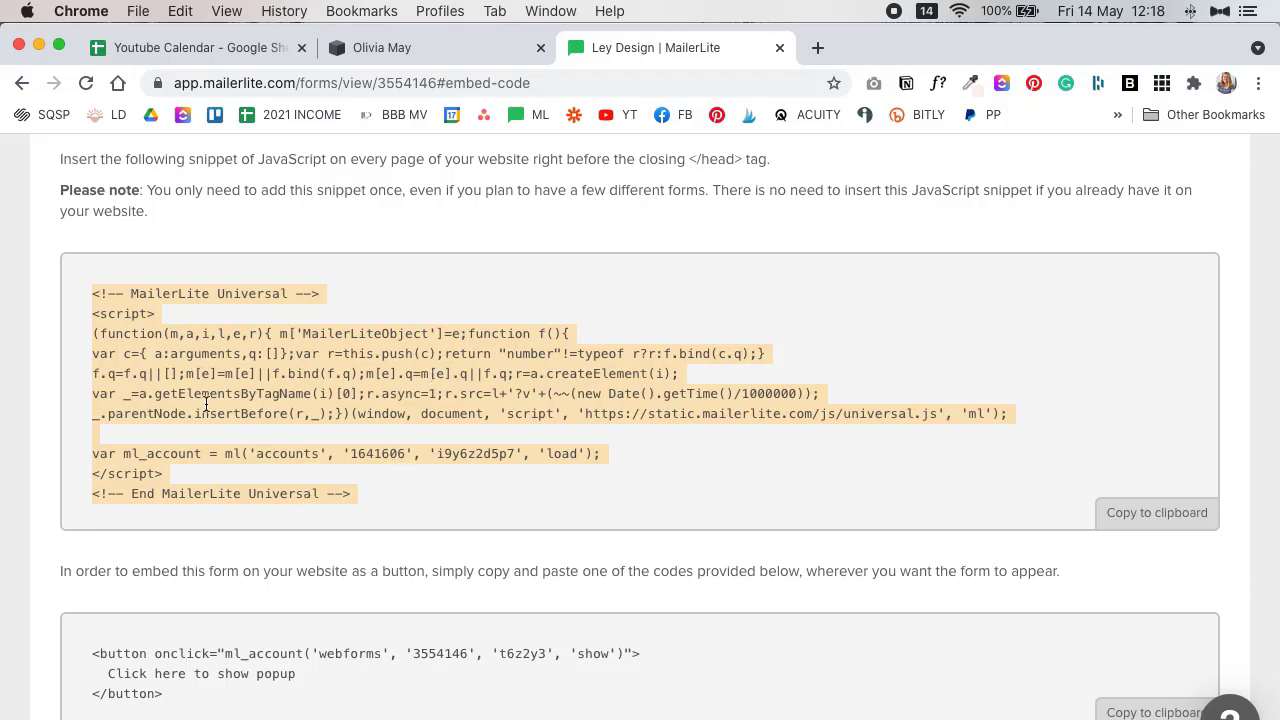
pyautogui.scroll(-3, 431, 400)
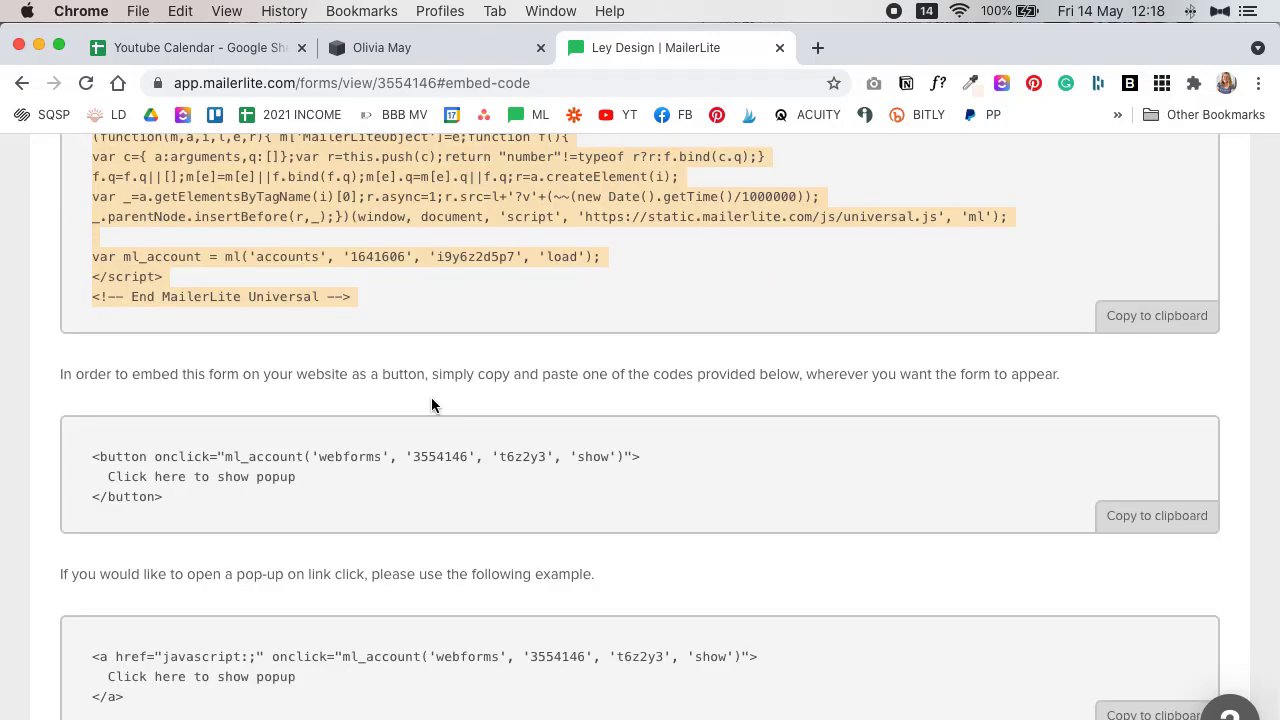
pyautogui.scroll(1, 431, 404)
pyautogui.scroll(-2, 431, 404)
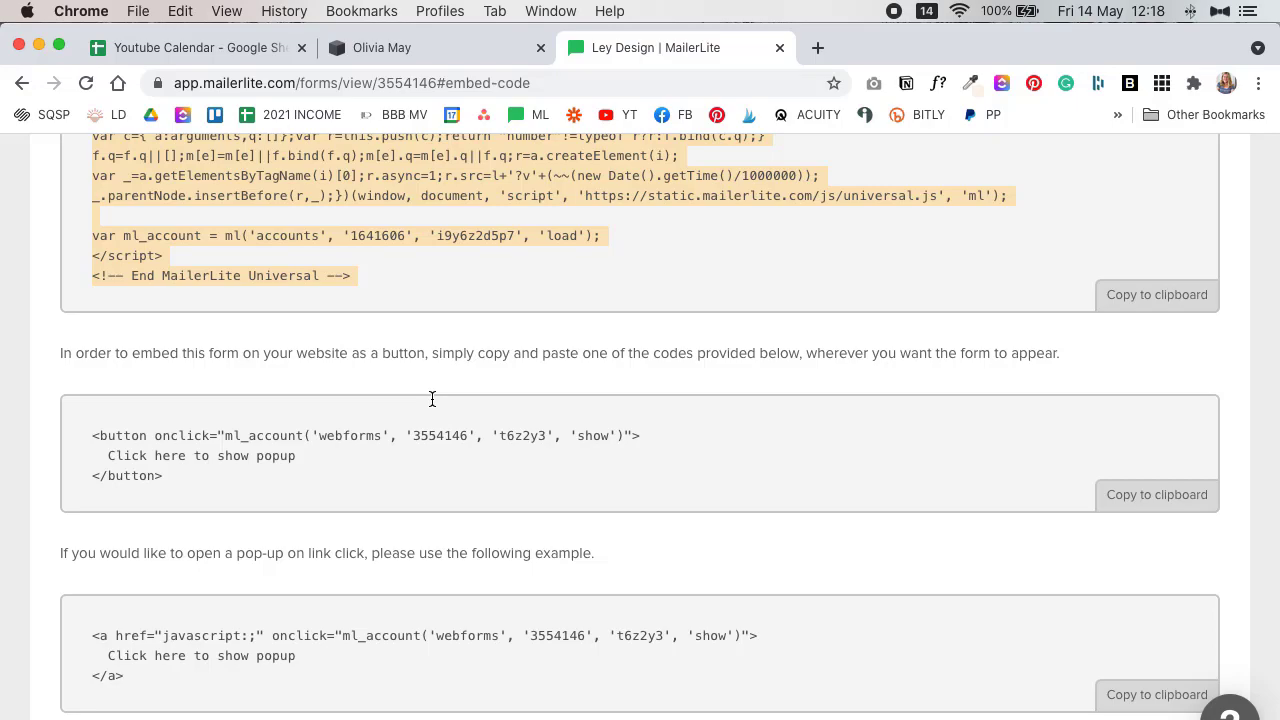
pyautogui.scroll(-2, 432, 399)
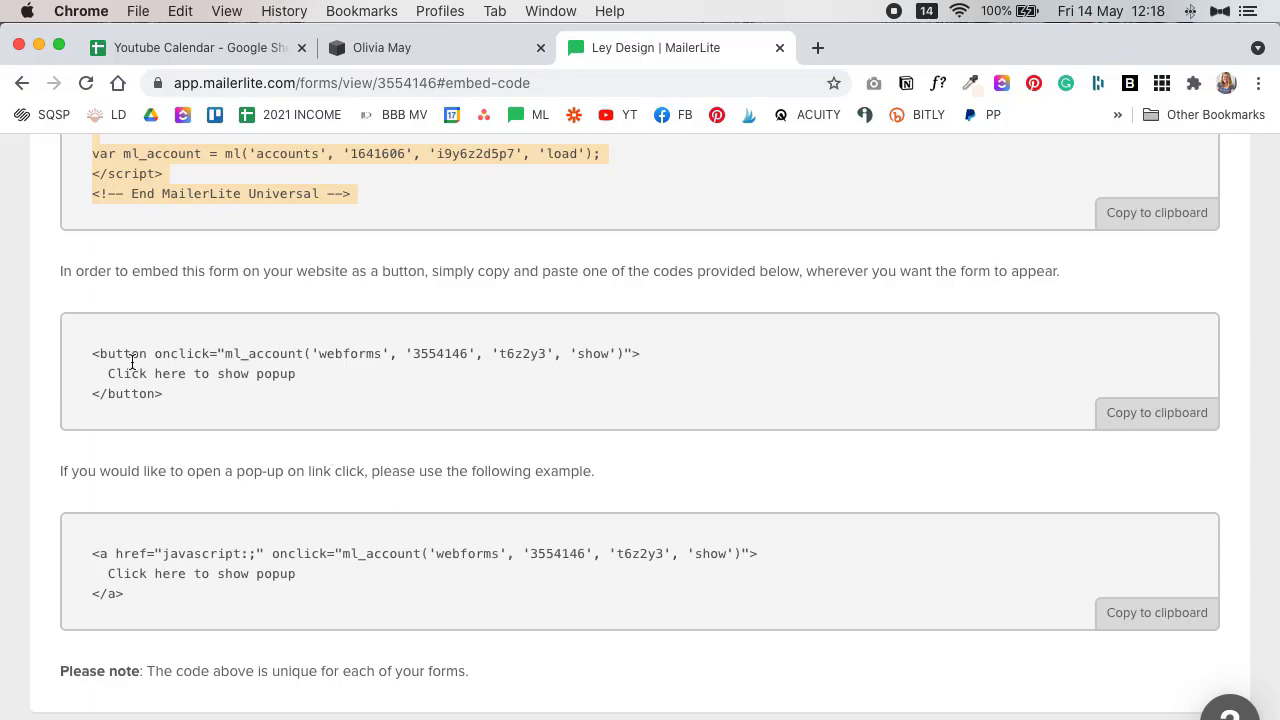
pyautogui.moveTo(71, 355); pyautogui.dragTo(177, 395)
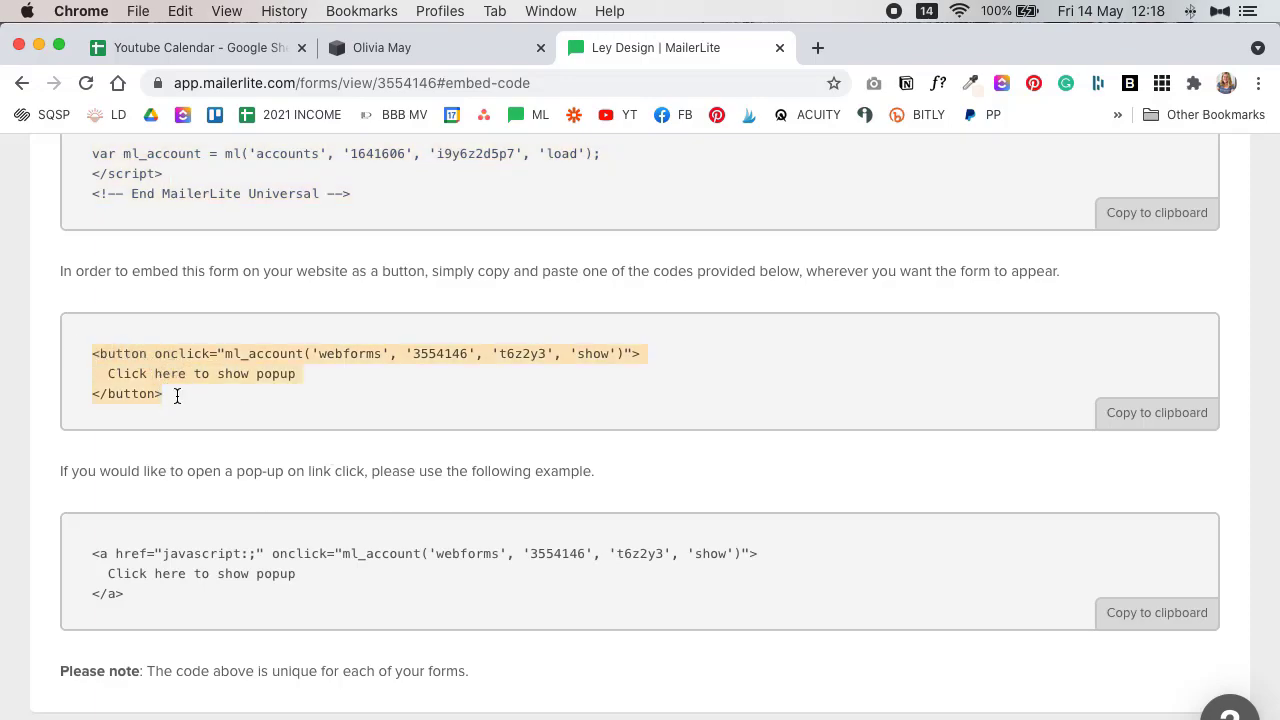
pyautogui.click(177, 395)
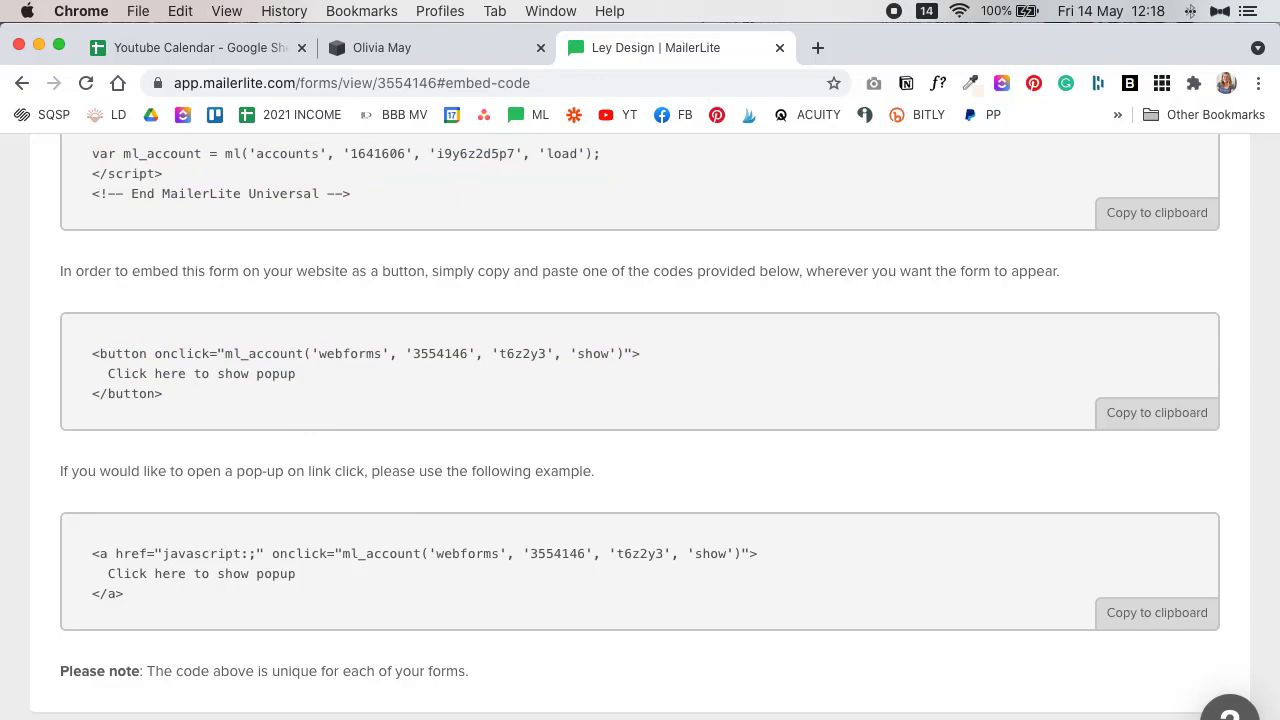
# Step: Test the pop-up button on the demo contact page in the incognito window, close the pop-up and minimize the window
pyautogui.click(1093, 714)
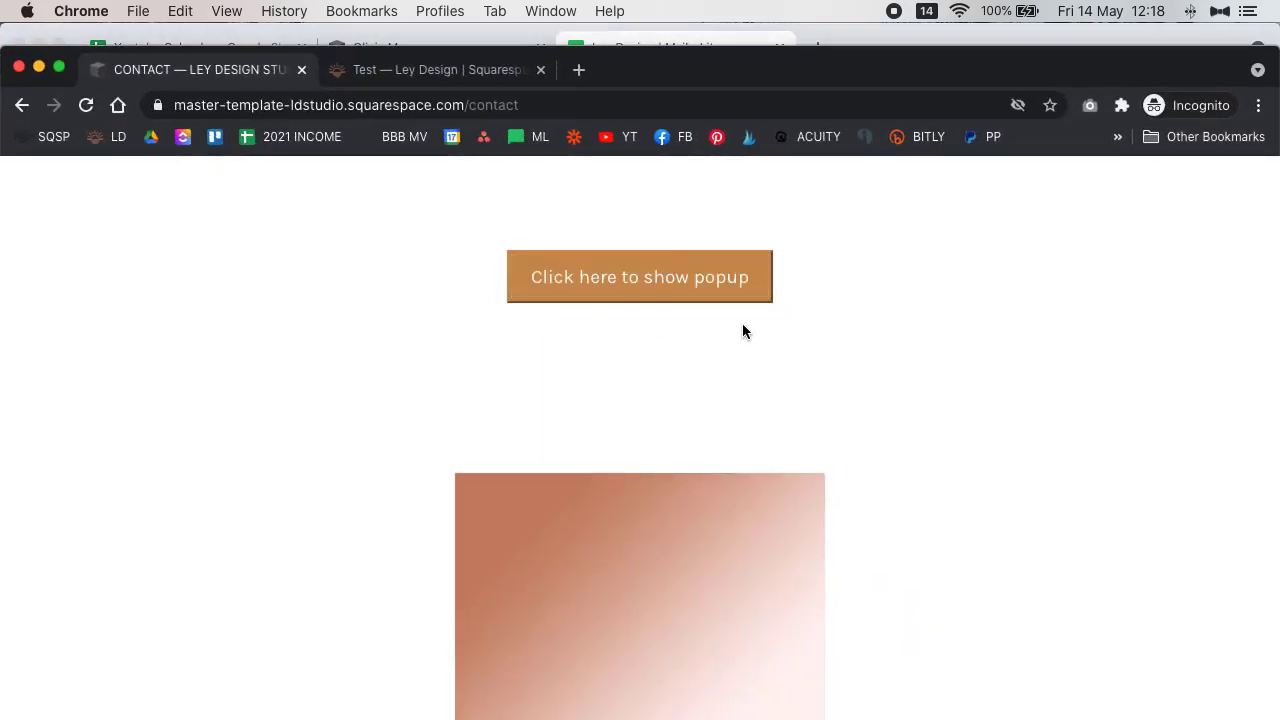
pyautogui.click(680, 291)
pyautogui.click(1018, 208)
pyautogui.click(39, 67)
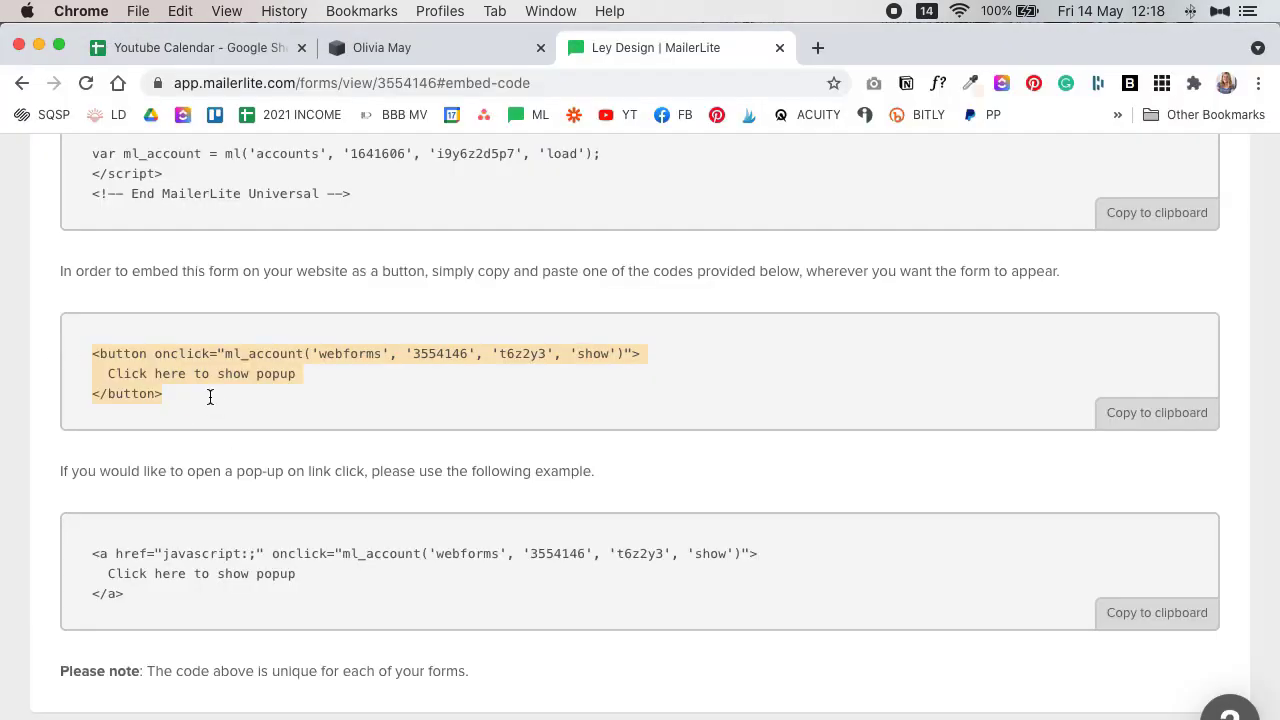
# Step: Copy the pop-up button code from MailerLite and open the page list of the Squarespace site
pyautogui.click(1157, 412)
pyautogui.click(370, 47)
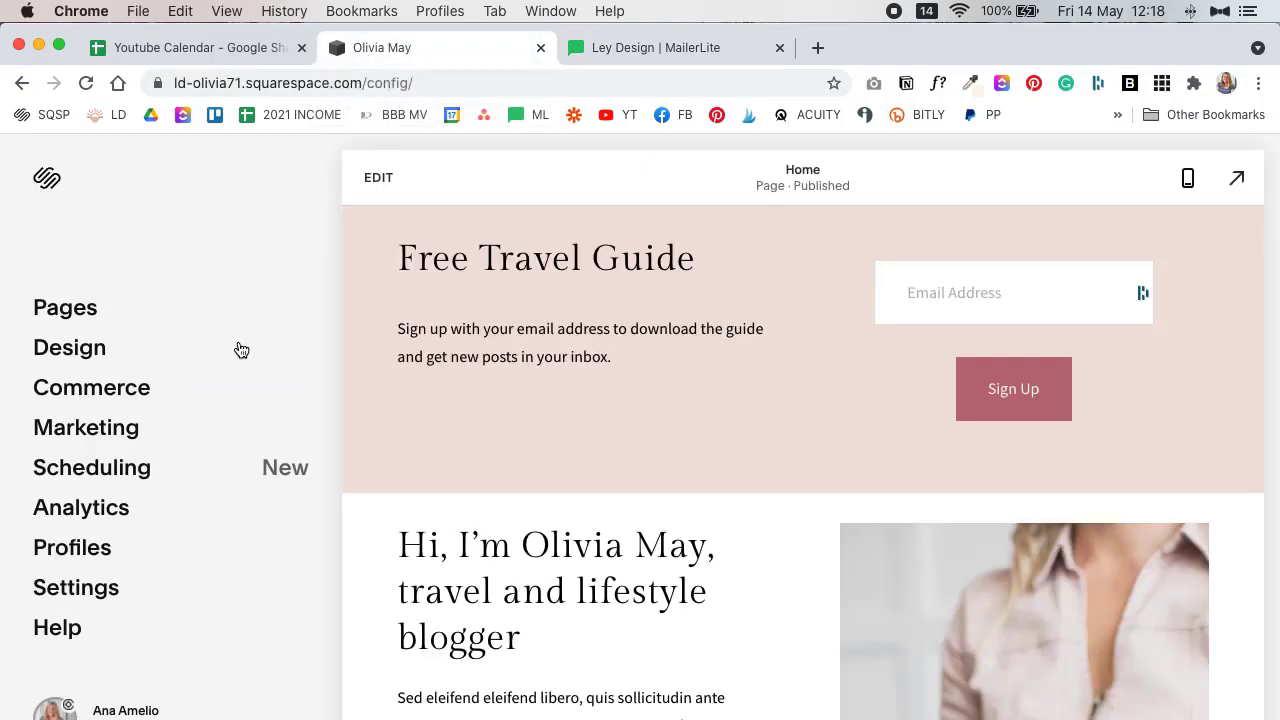
pyautogui.click(60, 309)
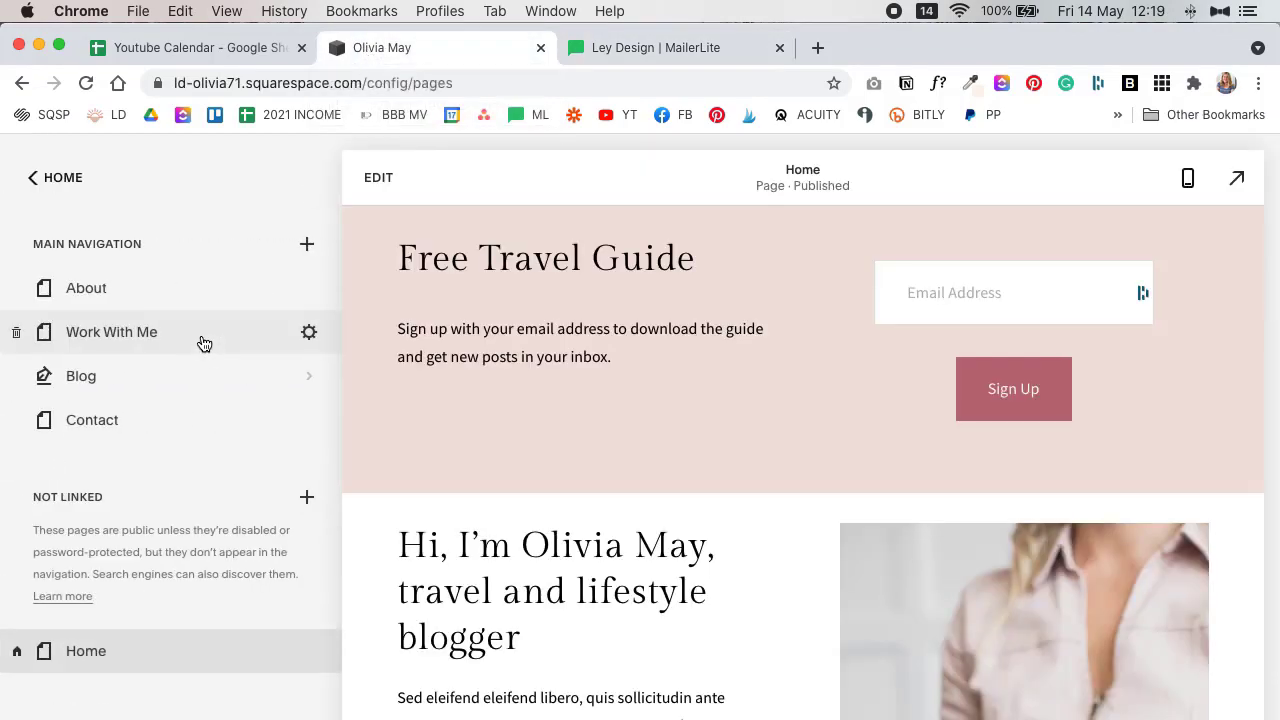
# Step: Add a blank page named Test under Not Linked and insert a blank section on it
pyautogui.scroll(-2, 180, 530)
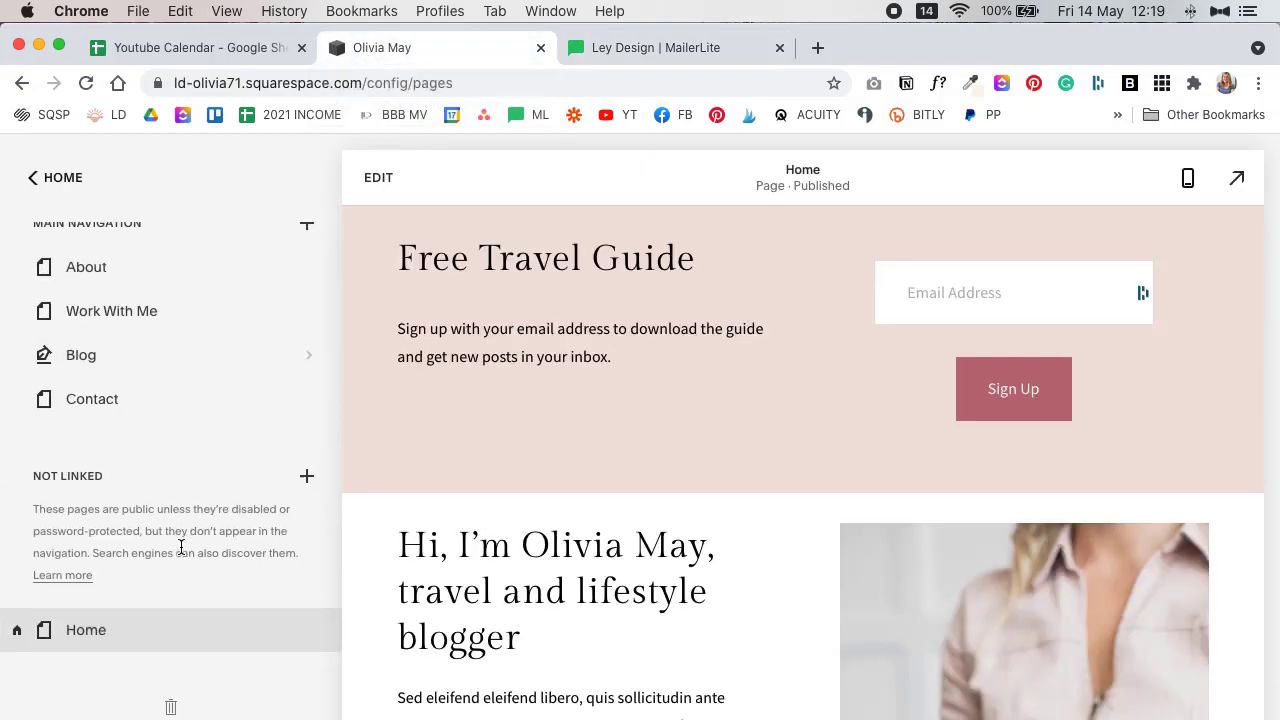
pyautogui.click(304, 467)
pyautogui.press('Escape')
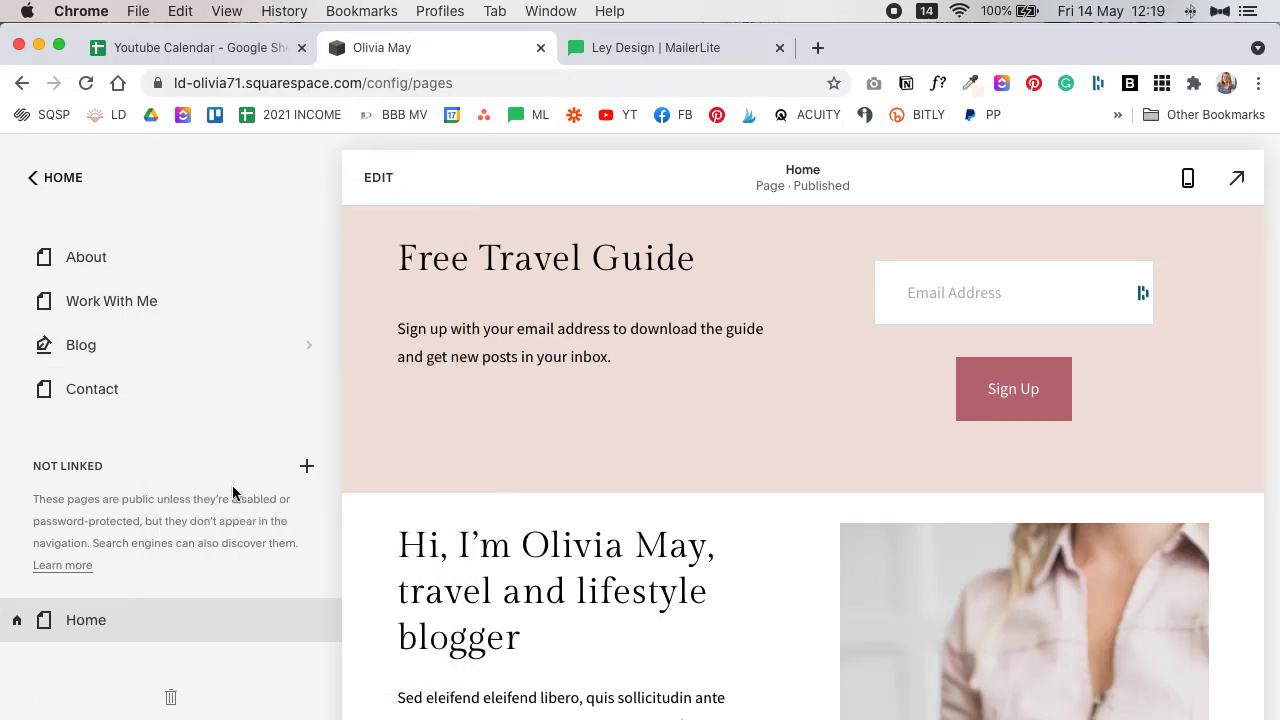
pyautogui.write('Test')
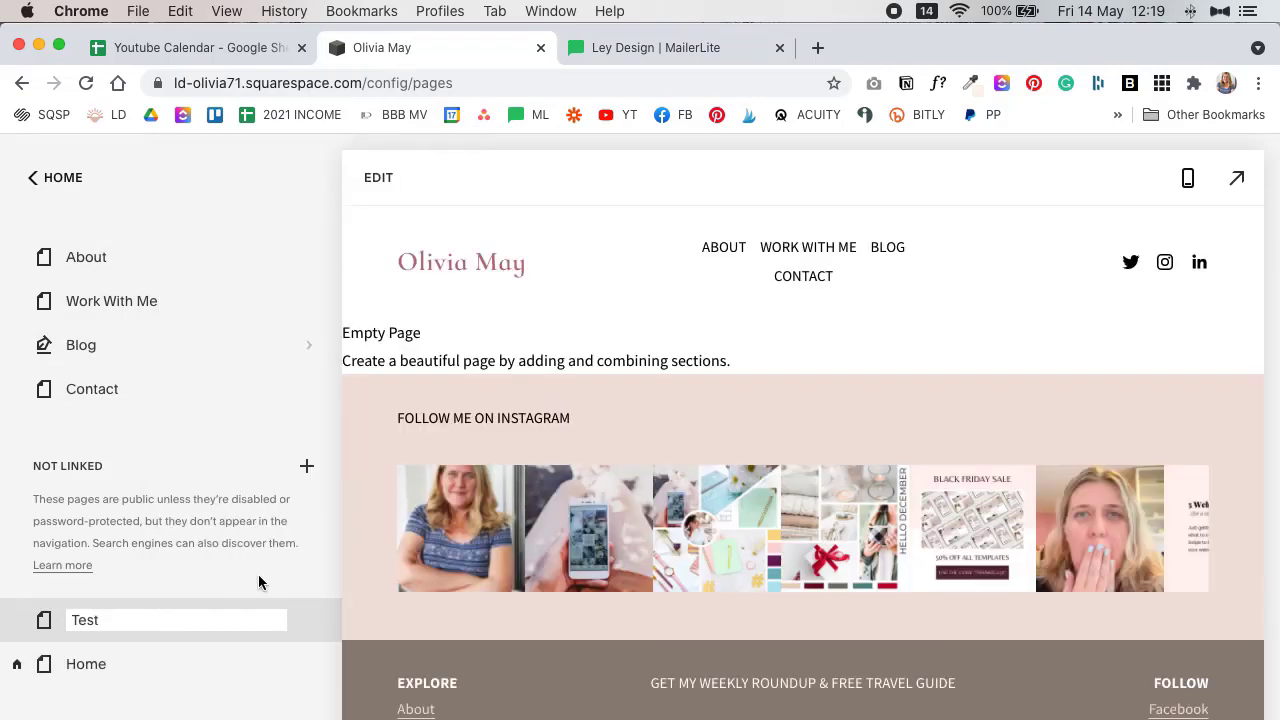
pyautogui.press('Return')
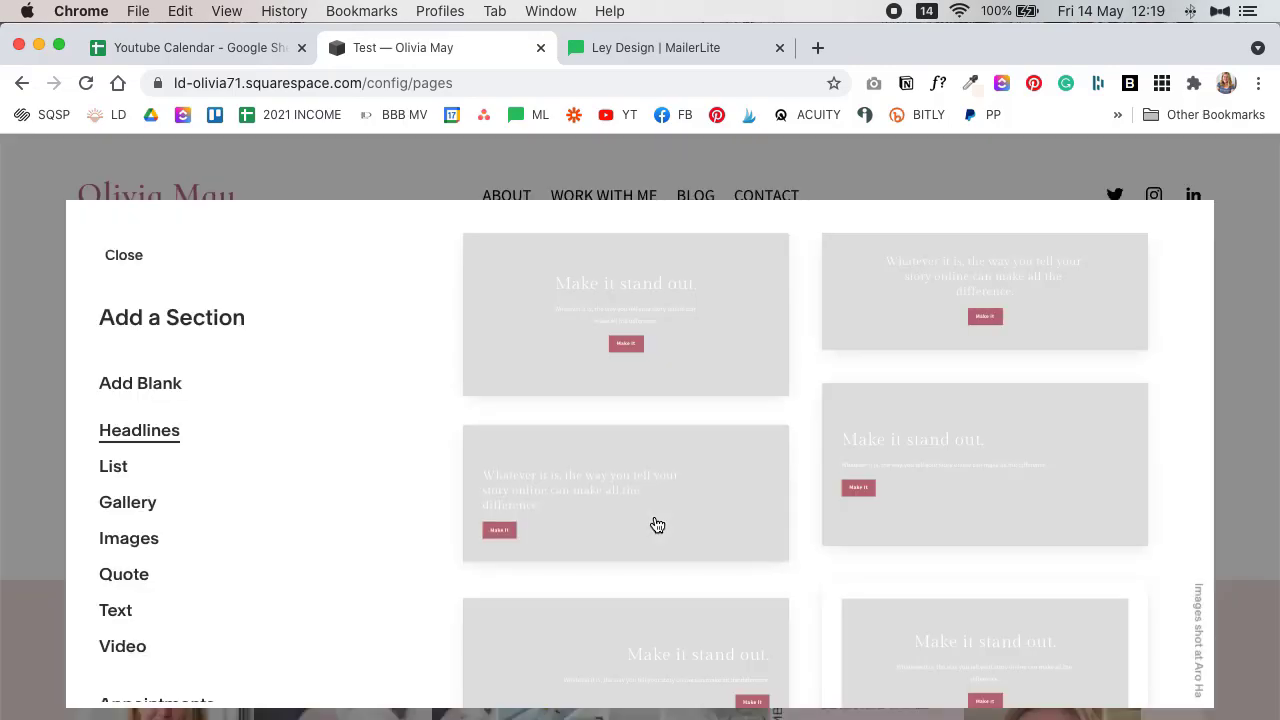
pyautogui.click(135, 380)
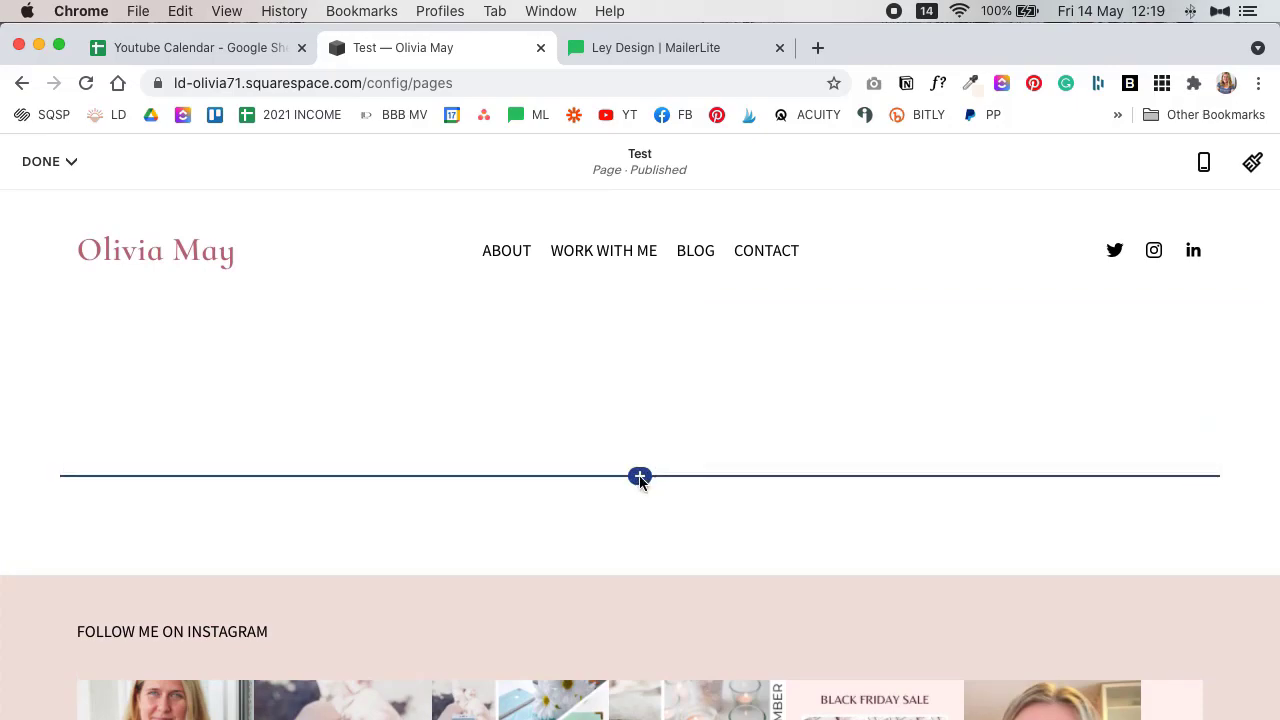
# Step: Add a code block to the blank section and replace its placeholder HTML with the copied MailerLite button code
pyautogui.click(639, 476)
pyautogui.click(1130, 580)
pyautogui.moveTo(1185, 569); pyautogui.dragTo(957, 556)
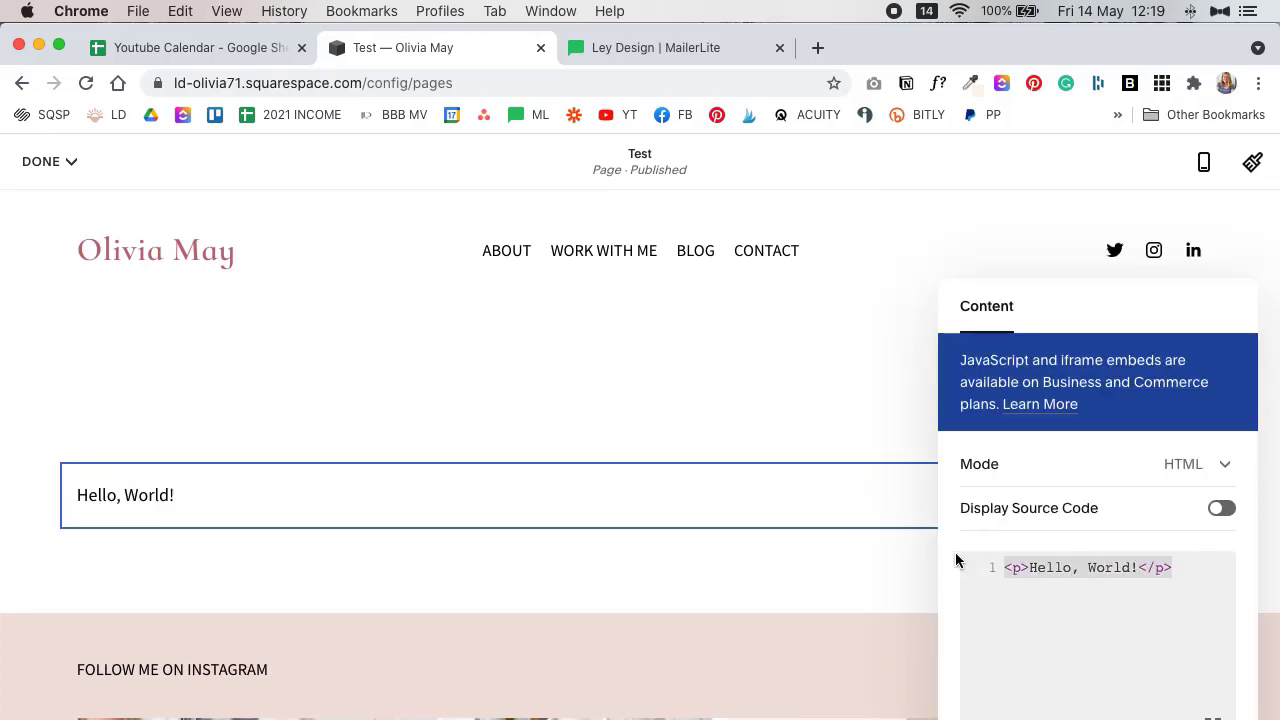
pyautogui.press('BackSpace')
pyautogui.press('super+v')
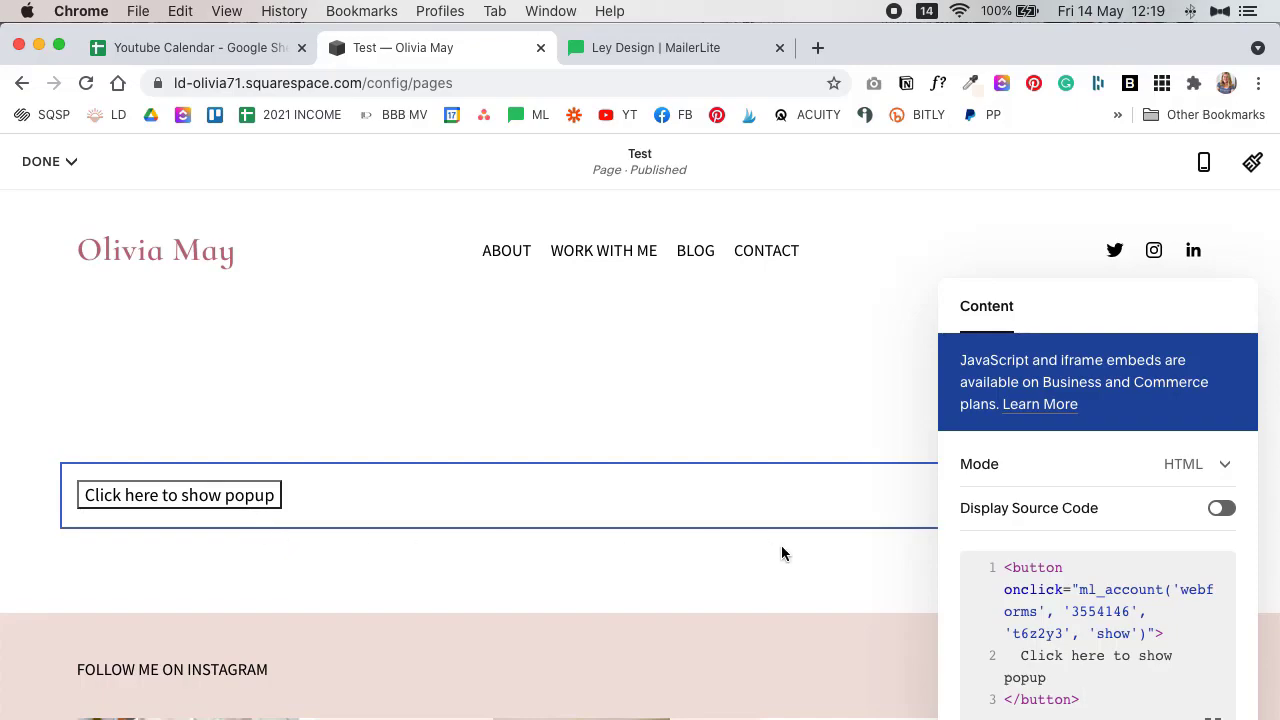
# Step: Add class="ml" to the opening button tag in the code block and close the block editor
pyautogui.click(1153, 634)
pyautogui.write('c')
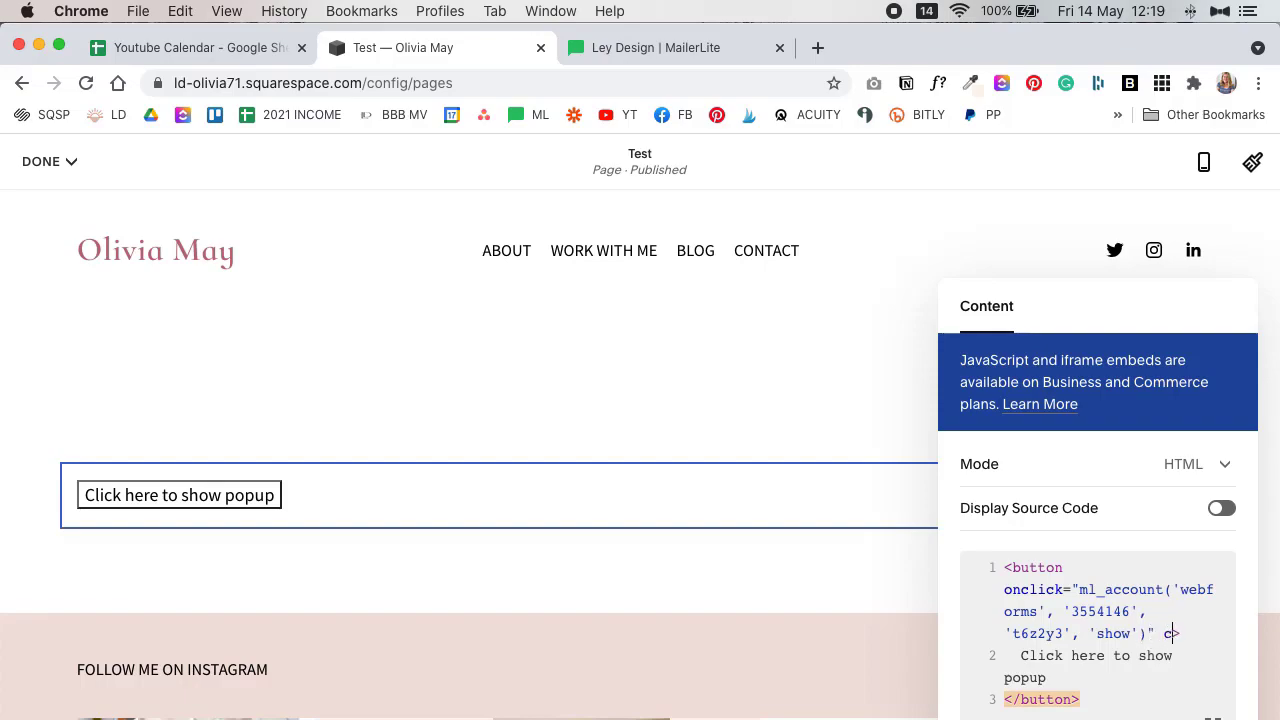
pyautogui.write('lass="')
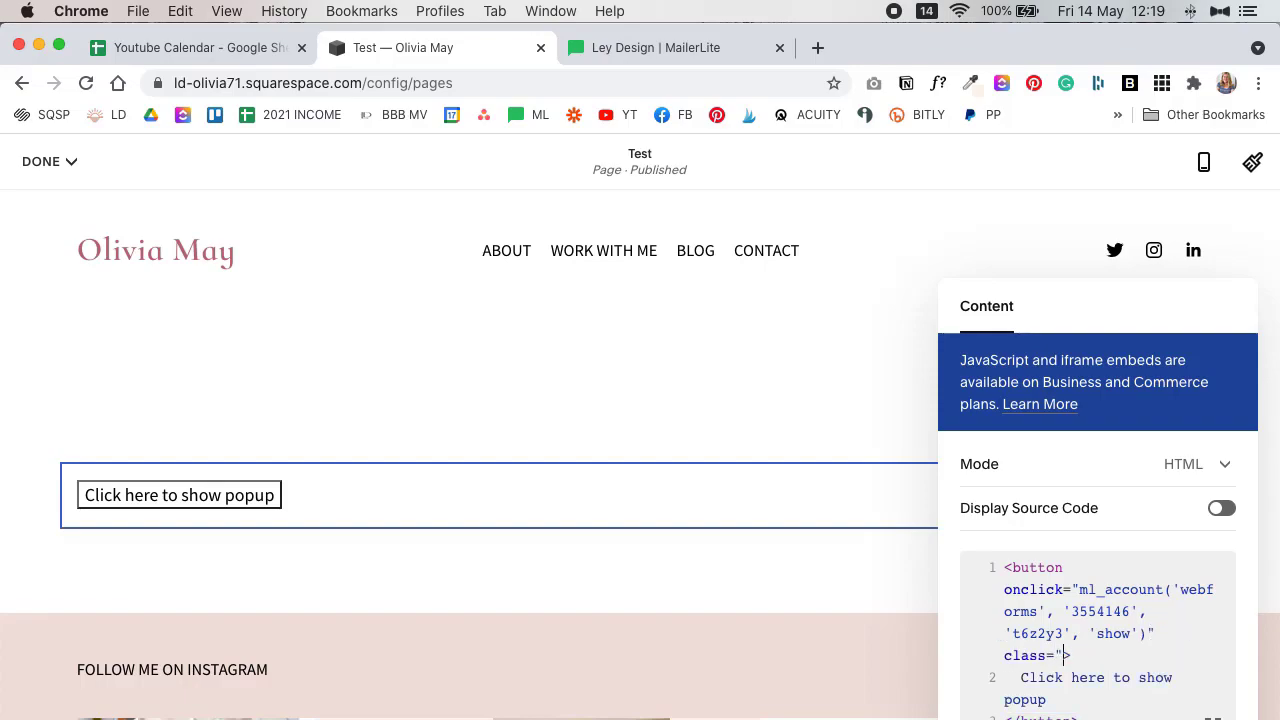
pyautogui.write('ml"')
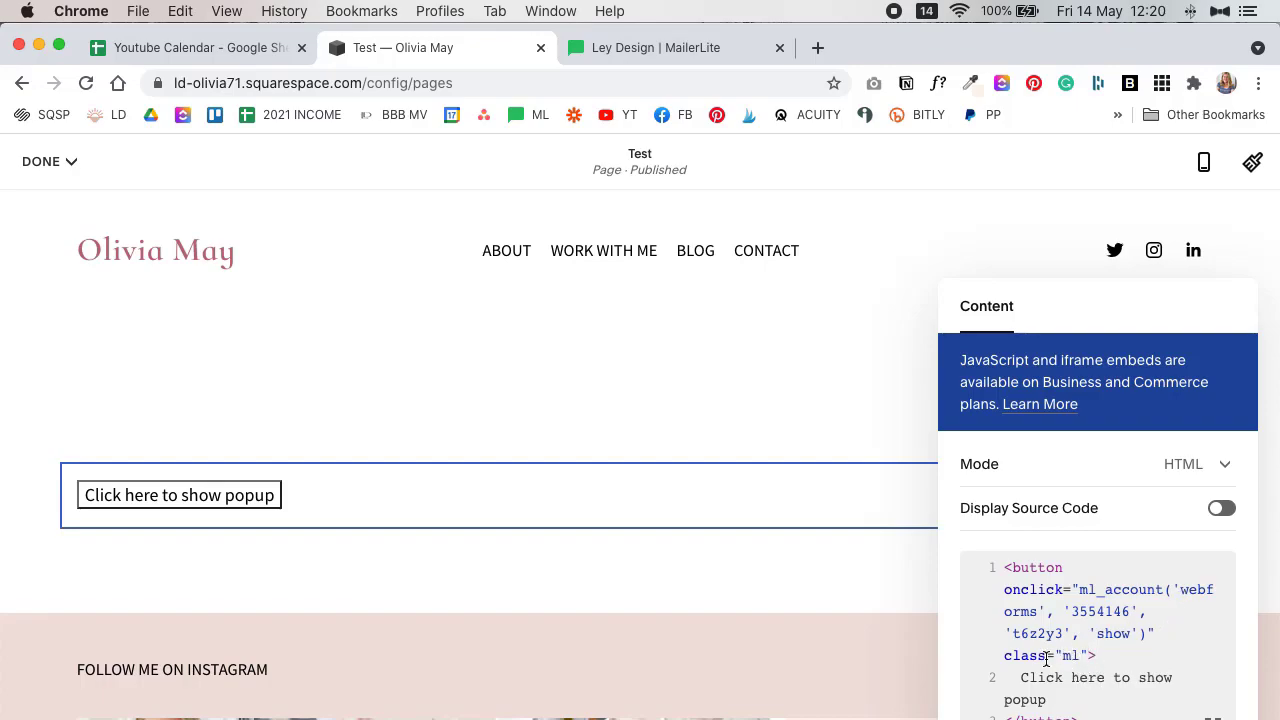
pyautogui.moveTo(1004, 657); pyautogui.dragTo(1091, 657)
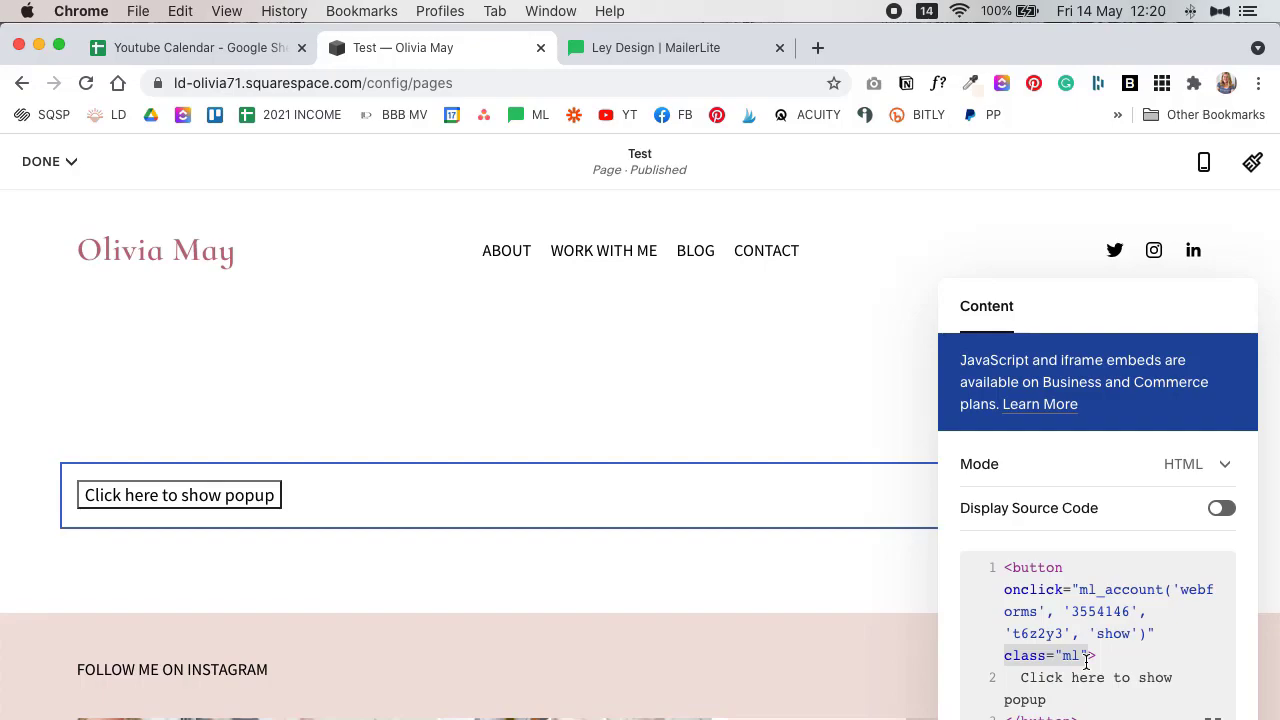
pyautogui.click(16, 207)
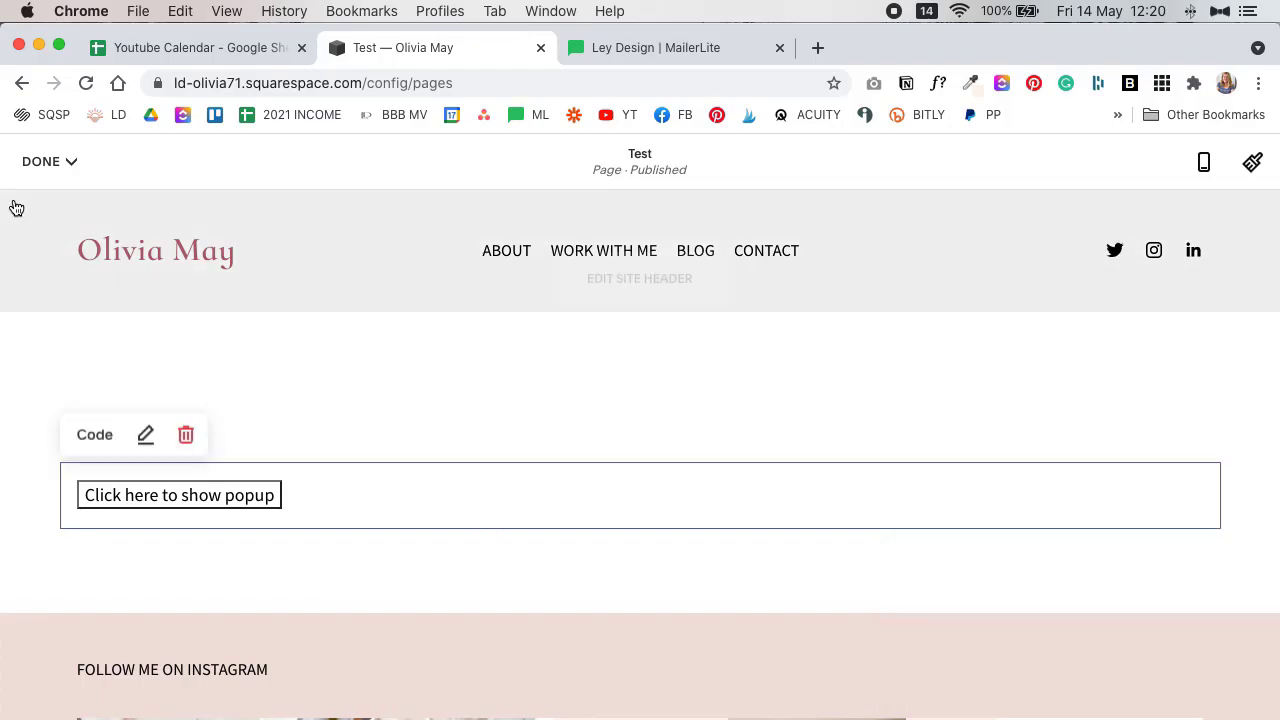
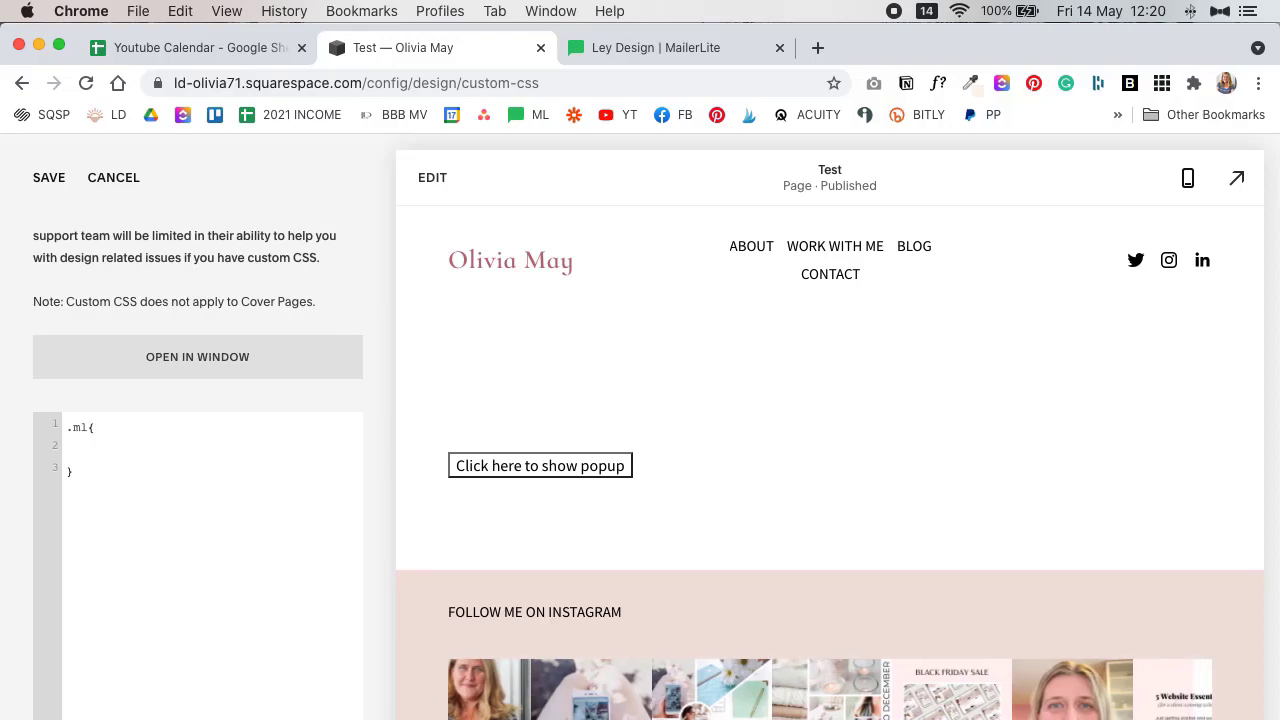
# Step: Set the .ml rule's padding to 10px 20px in the site's custom CSS
pyautogui.write('ding')
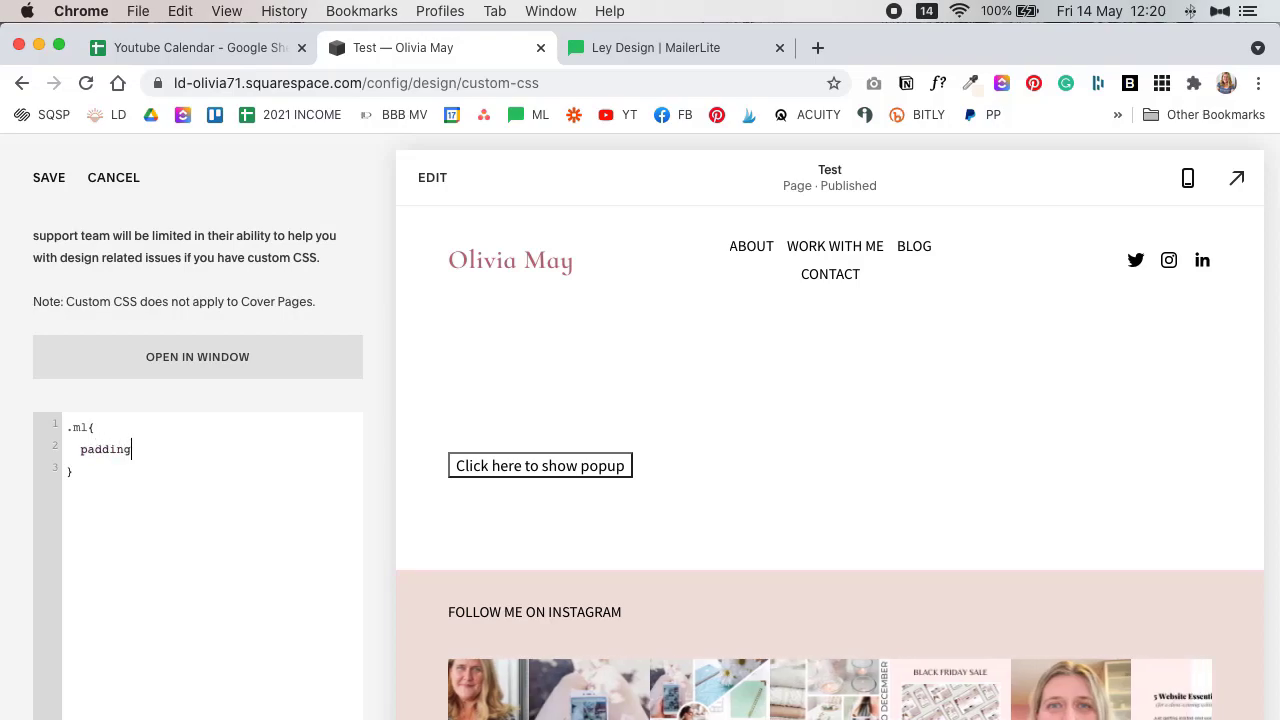
pyautogui.write(': 10px')
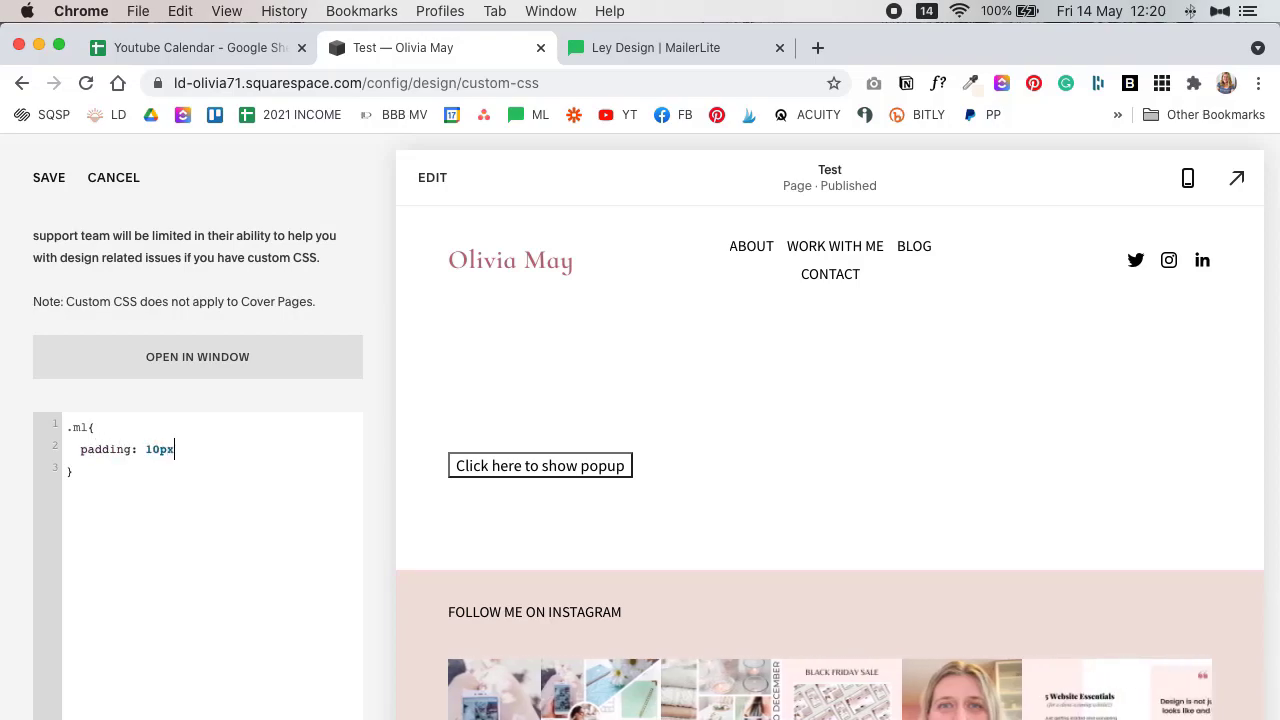
pyautogui.write(' 20px;   ')
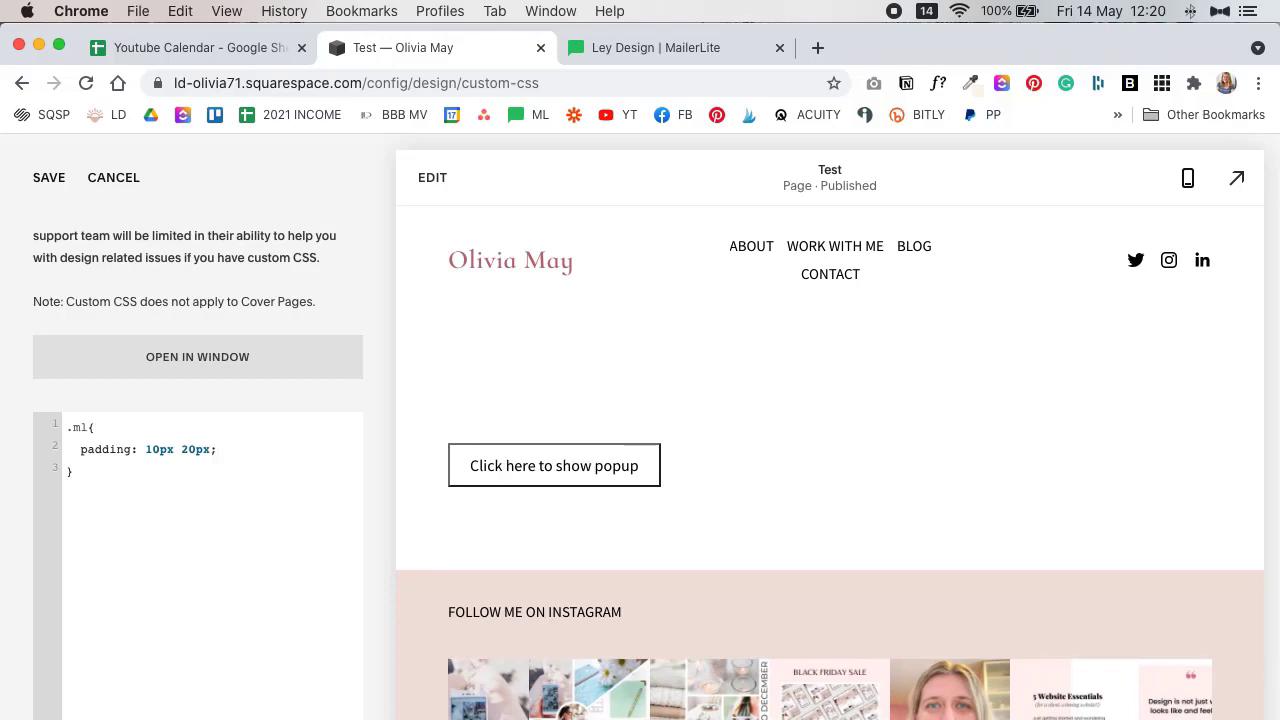
# Step: Add a background-color of #ca9153 to the .ml rule in the custom CSS
pyautogui.write('background-color')
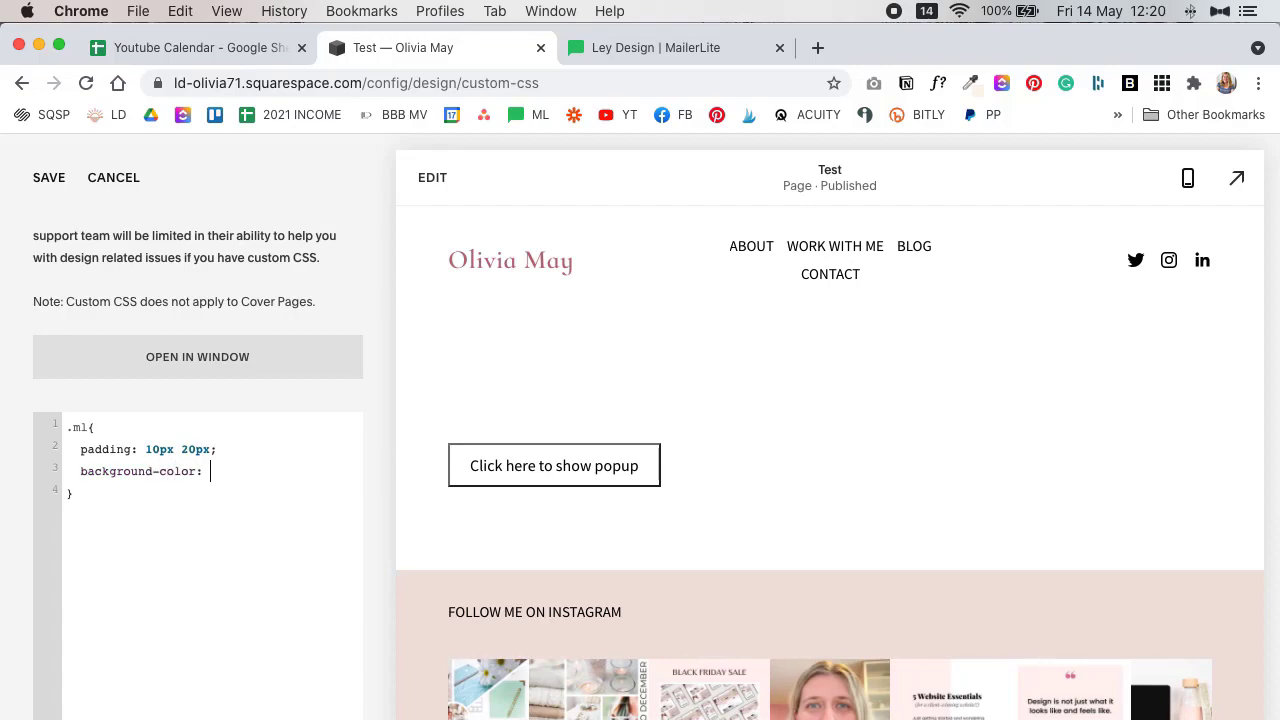
pyautogui.write(': #ca9')
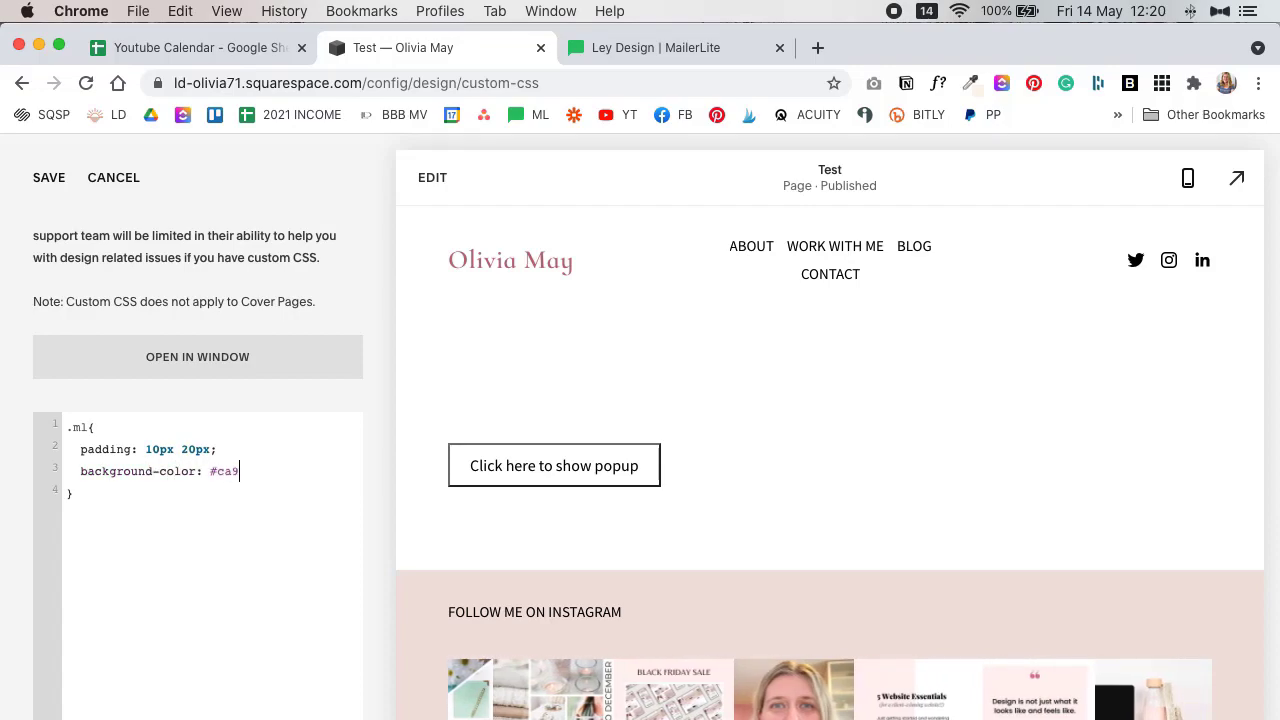
pyautogui.write('153')
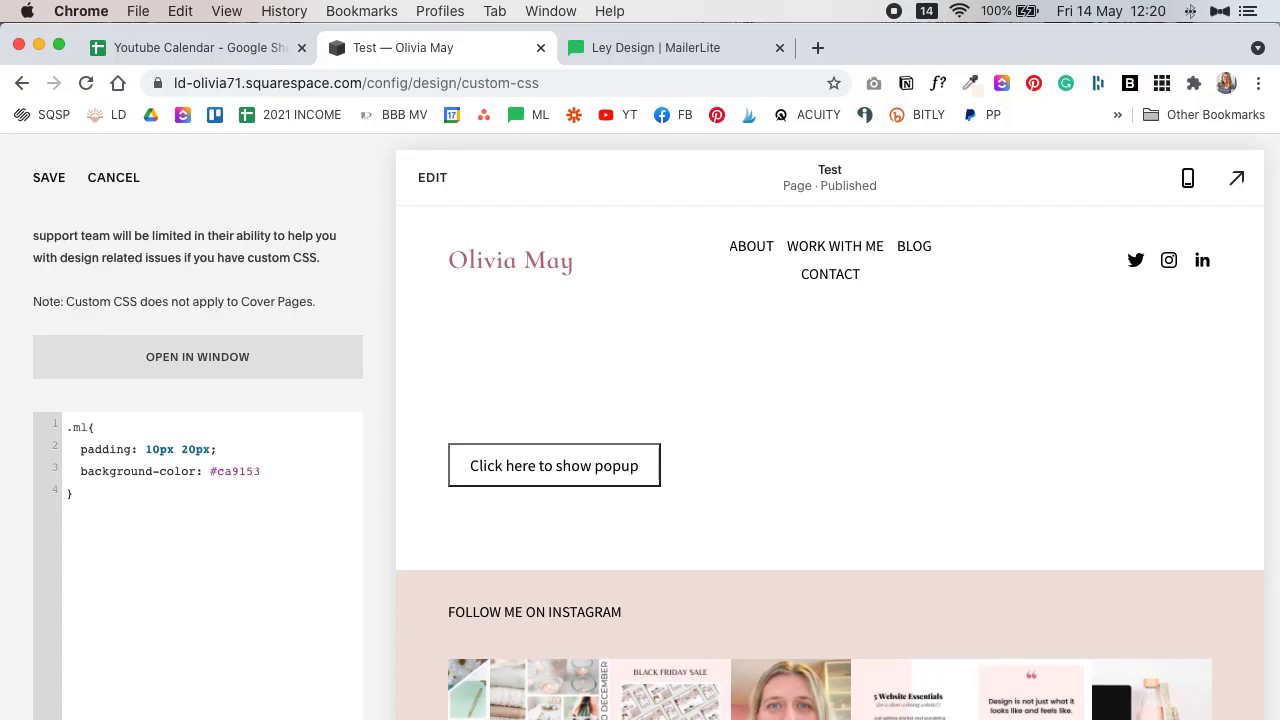
pyautogui.write(';')
pyautogui.press('Return')
# Step: Set the text color to #fff and the border to none in the .ml rule
pyautogui.write('color')
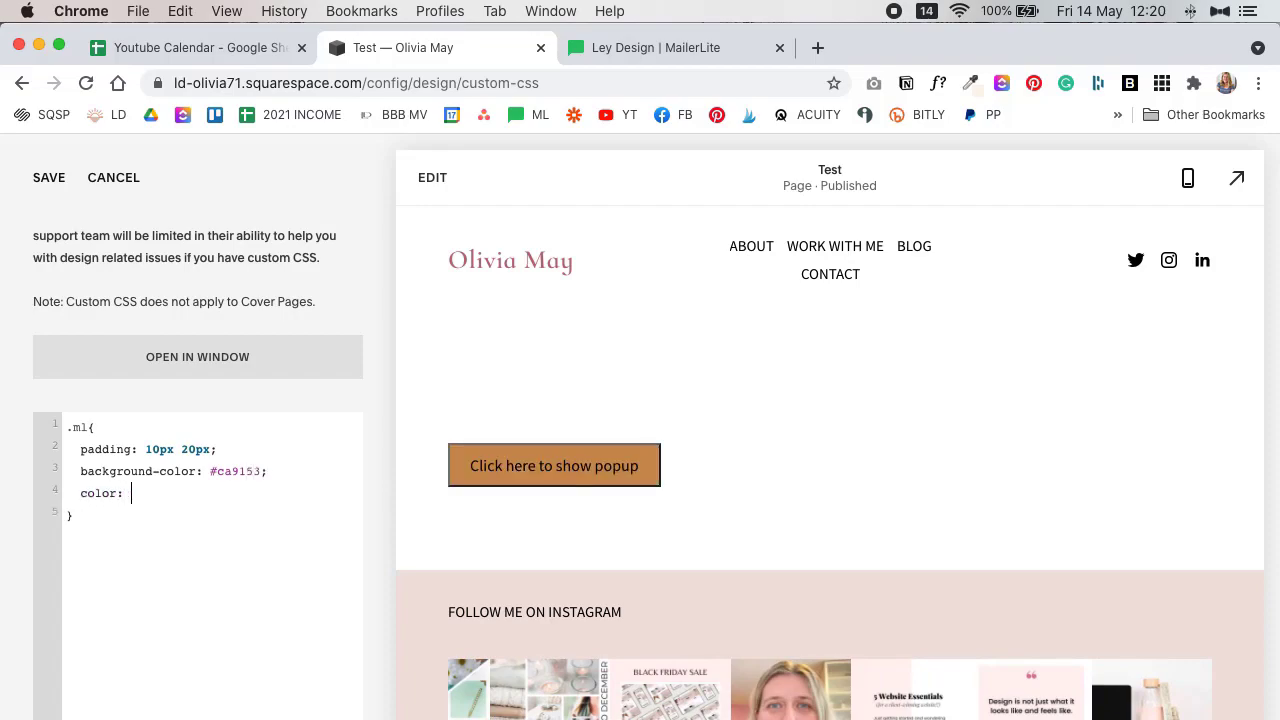
pyautogui.write(': #fff')
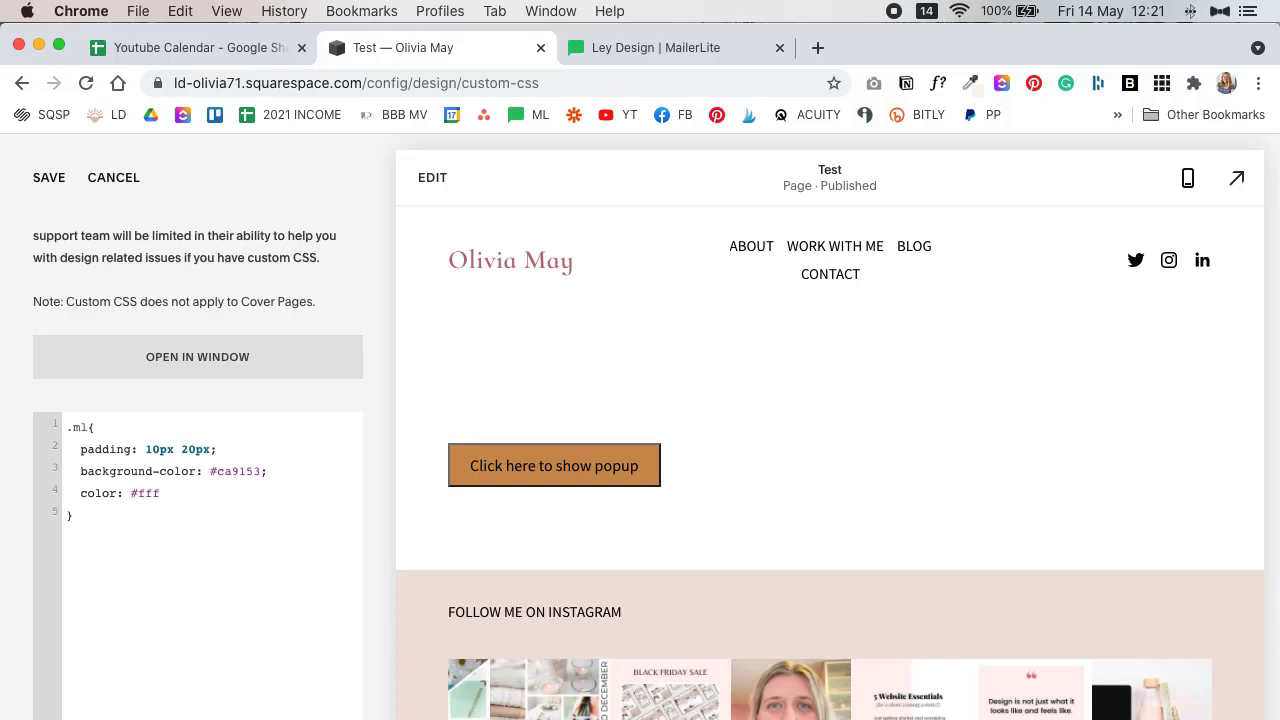
pyautogui.write(';')
pyautogui.press('Return')
pyautogui.write('border')
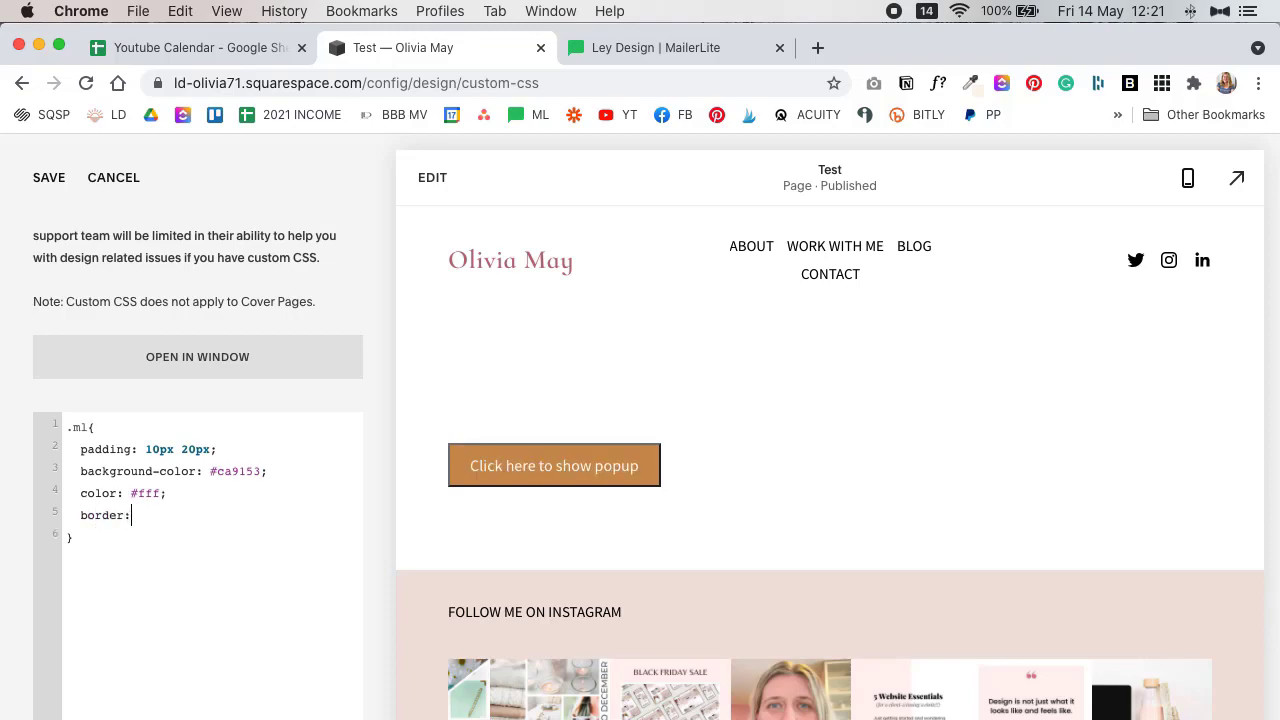
pyautogui.write(': none;')
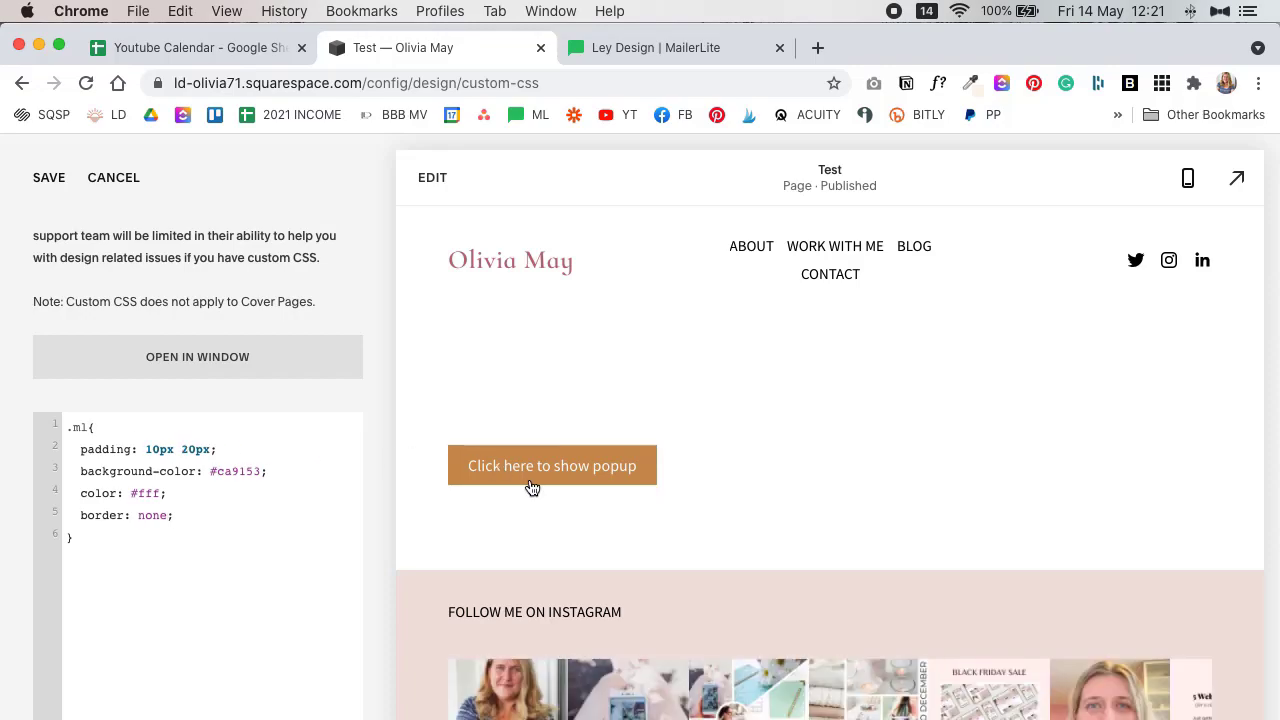
# Step: Duplicate the .ml rule below itself and change the copy's selector to .ml:hover
pyautogui.moveTo(306, 550); pyautogui.dragTo(49, 429)
pyautogui.press('cmd+c')
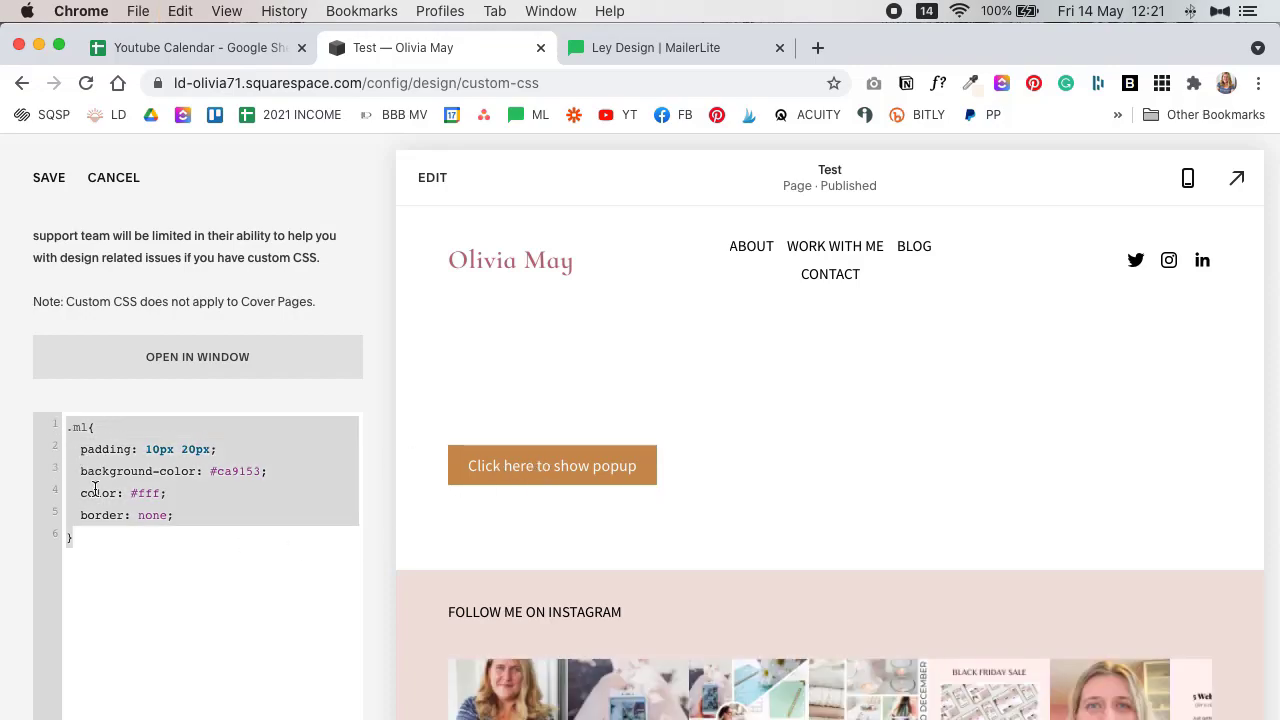
pyautogui.click(88, 544)
pyautogui.press('Return')
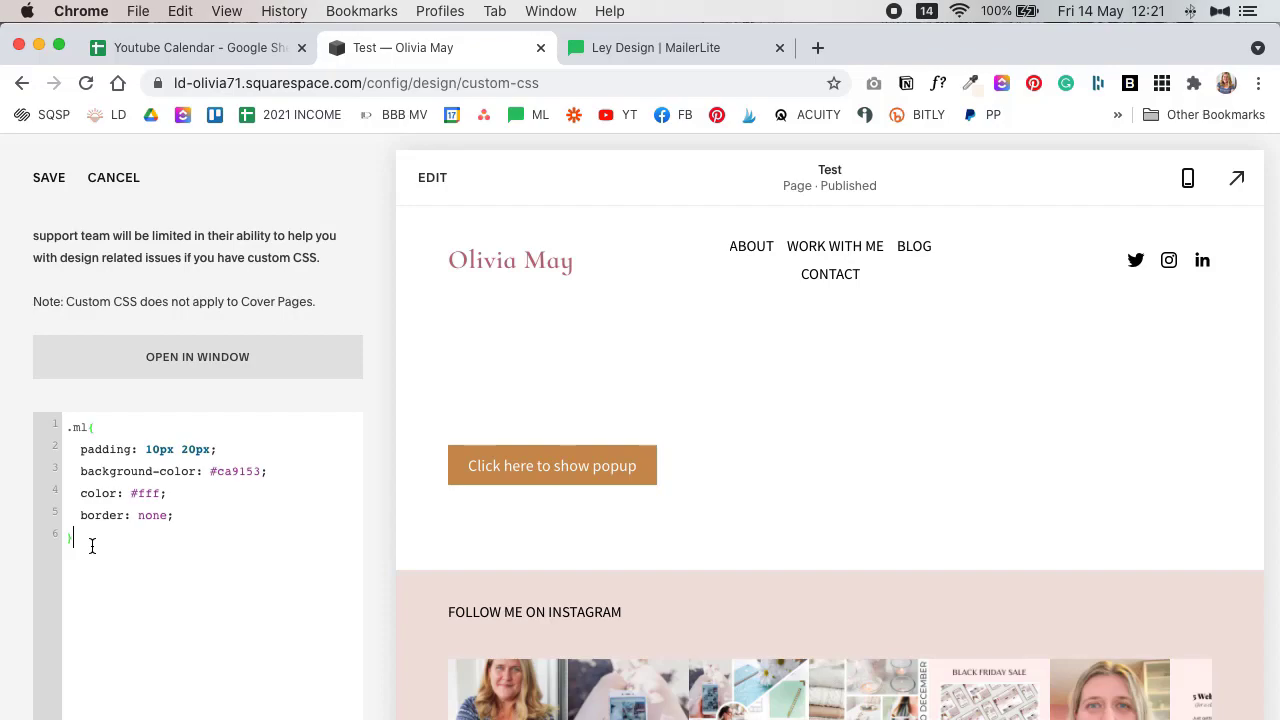
pyautogui.press('cmd+v')
pyautogui.click(89, 559)
pyautogui.write(':hover')
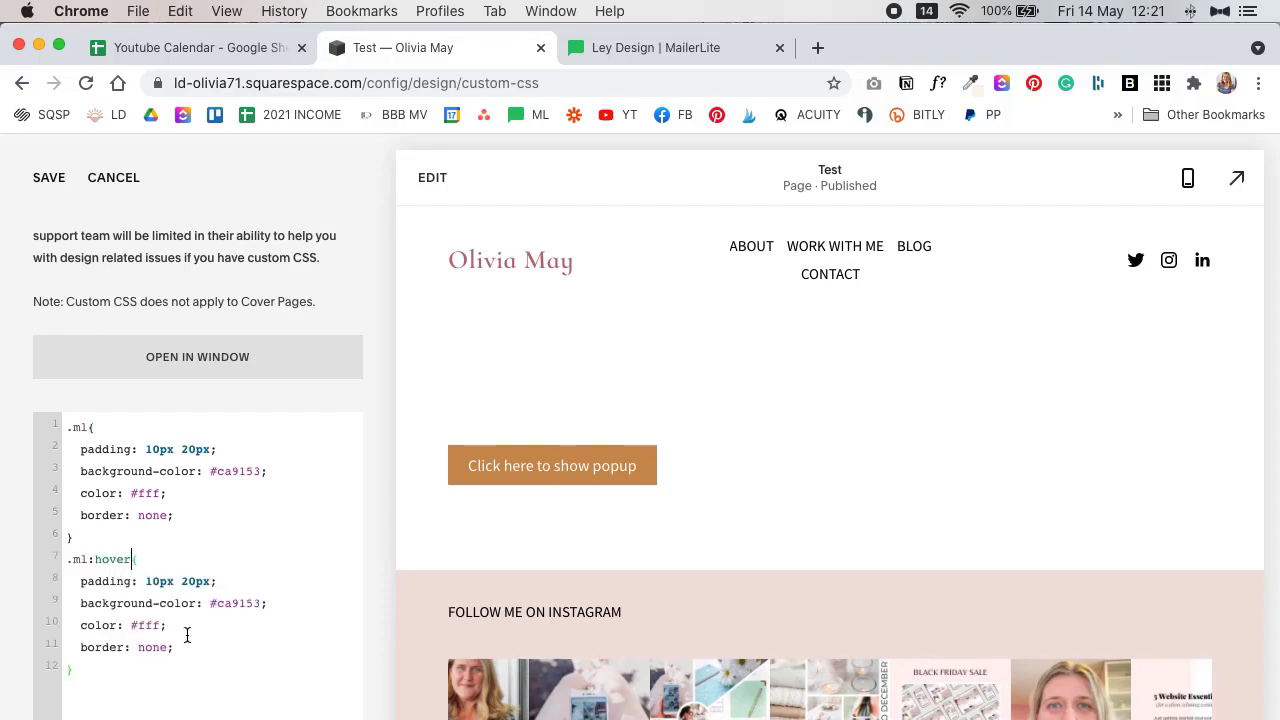
# Step: Remove the padding, border and color declarations from the .ml:hover rule, keeping only its background color
pyautogui.moveTo(218, 583); pyautogui.dragTo(55, 582)
pyautogui.press('BackSpace')
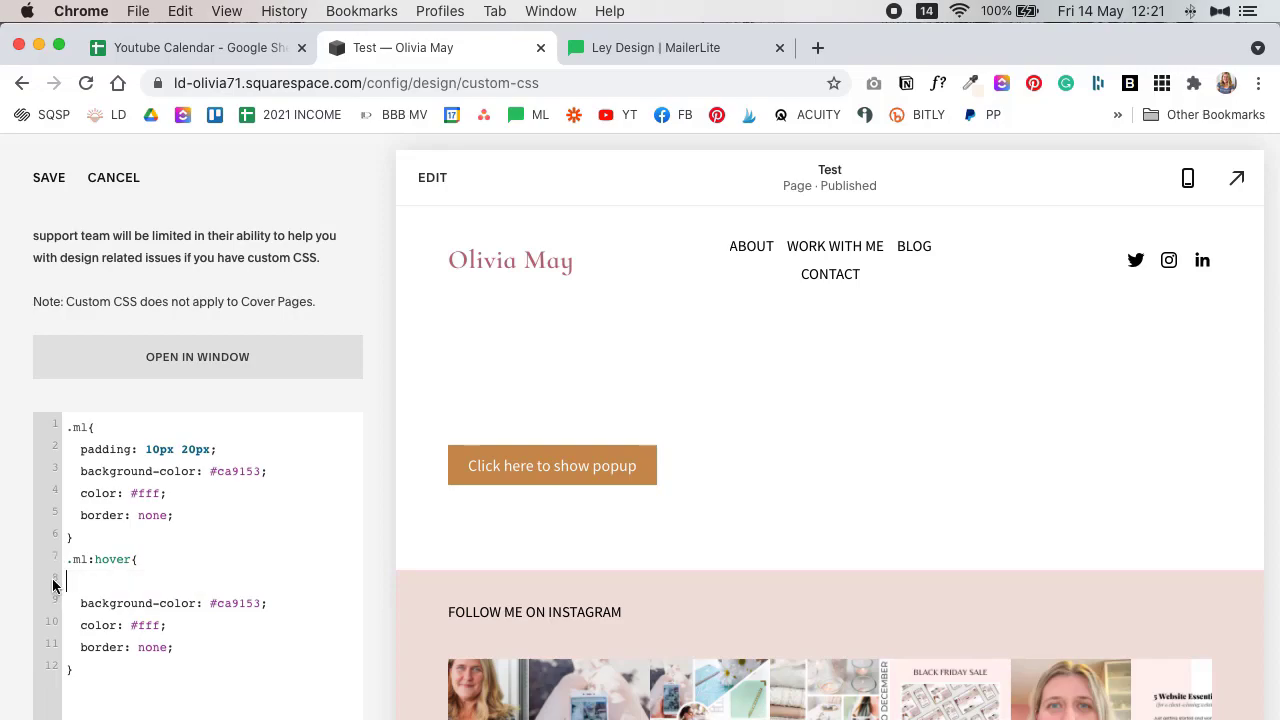
pyautogui.press('BackSpace')
pyautogui.click(46, 623)
pyautogui.press('BackSpace')
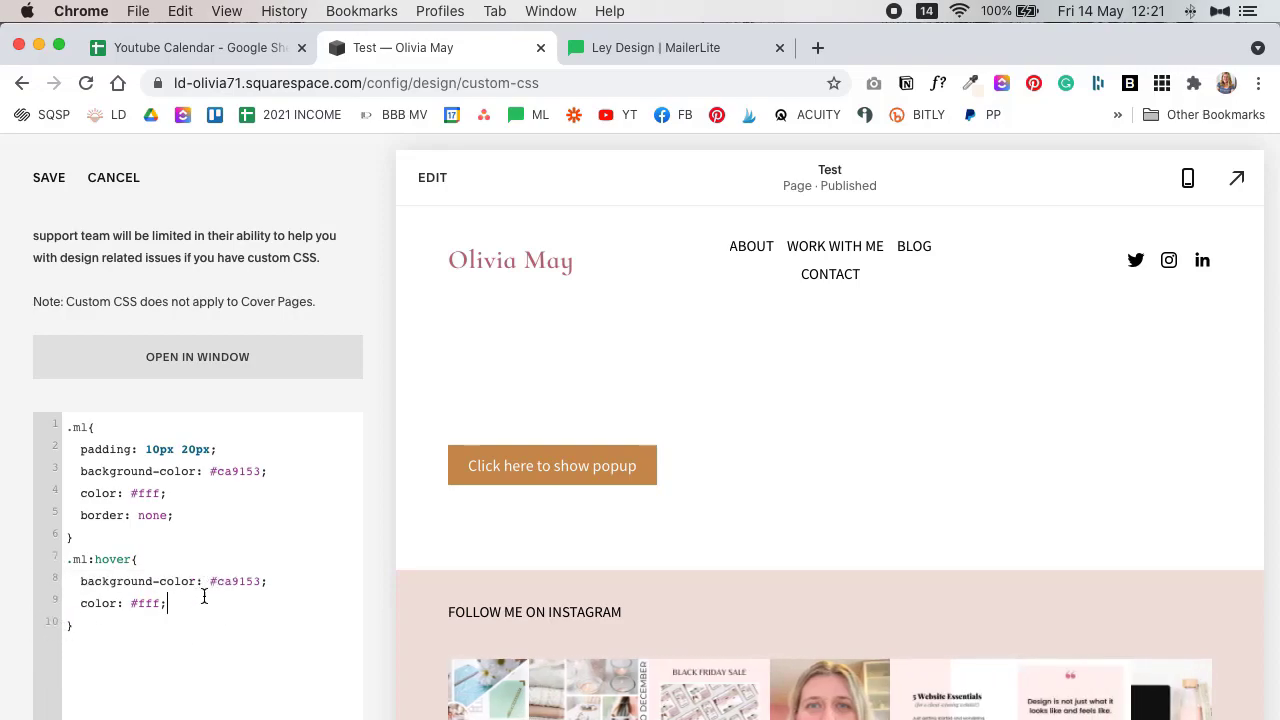
pyautogui.moveTo(192, 604); pyautogui.dragTo(60, 602)
pyautogui.press('BackSpace')
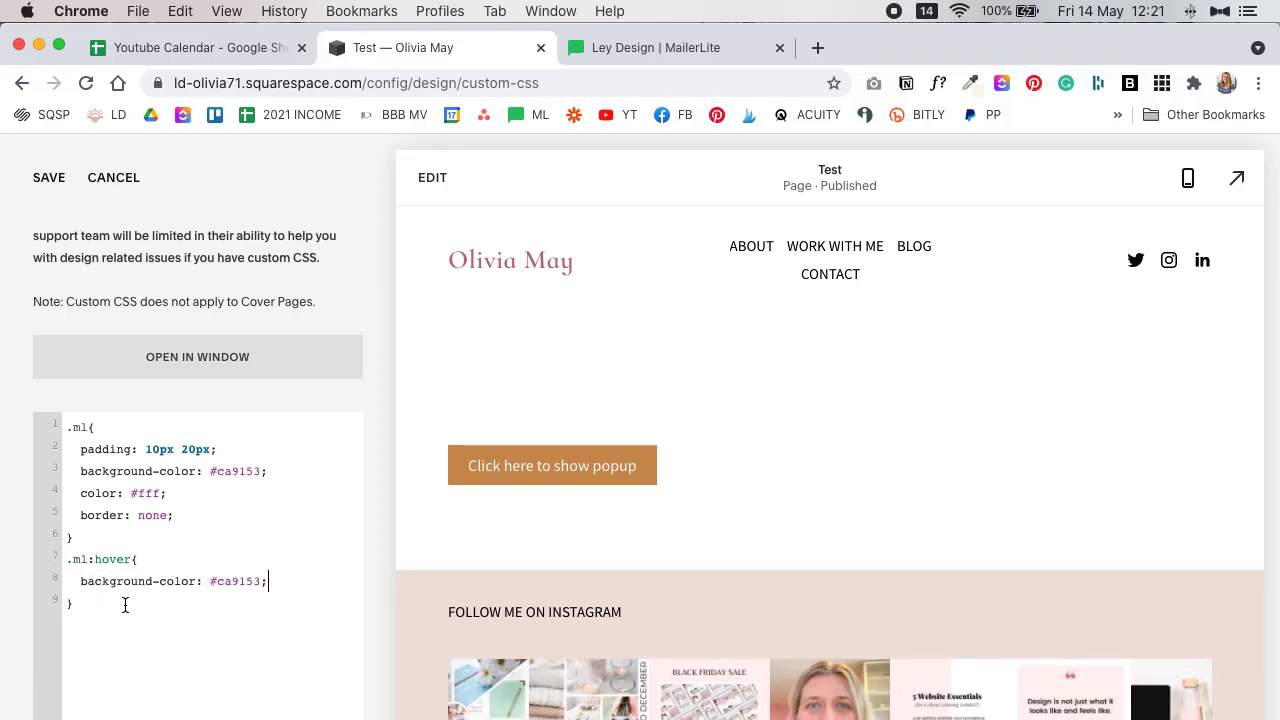
# Step: Set the .ml:hover background color to #c52078, save the custom CSS and leave the CSS editor
pyautogui.moveTo(212, 584); pyautogui.dragTo(262, 584)
pyautogui.write('c')
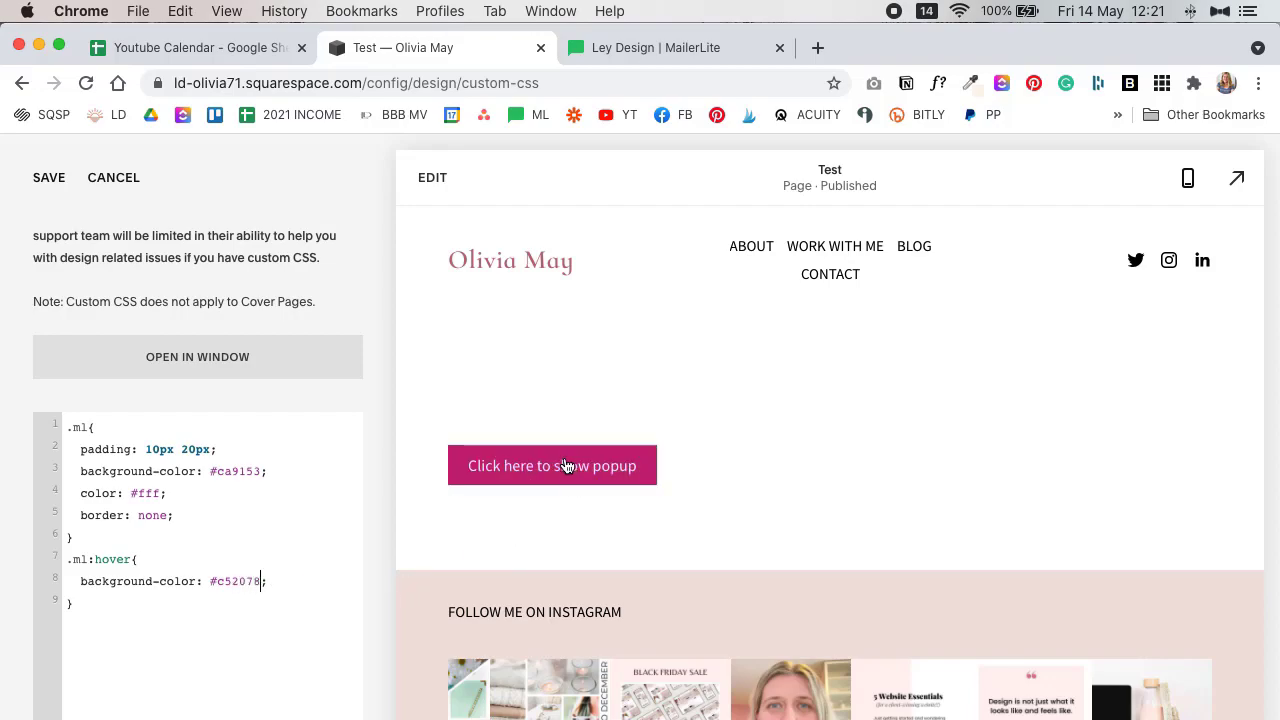
pyautogui.press('super+s')
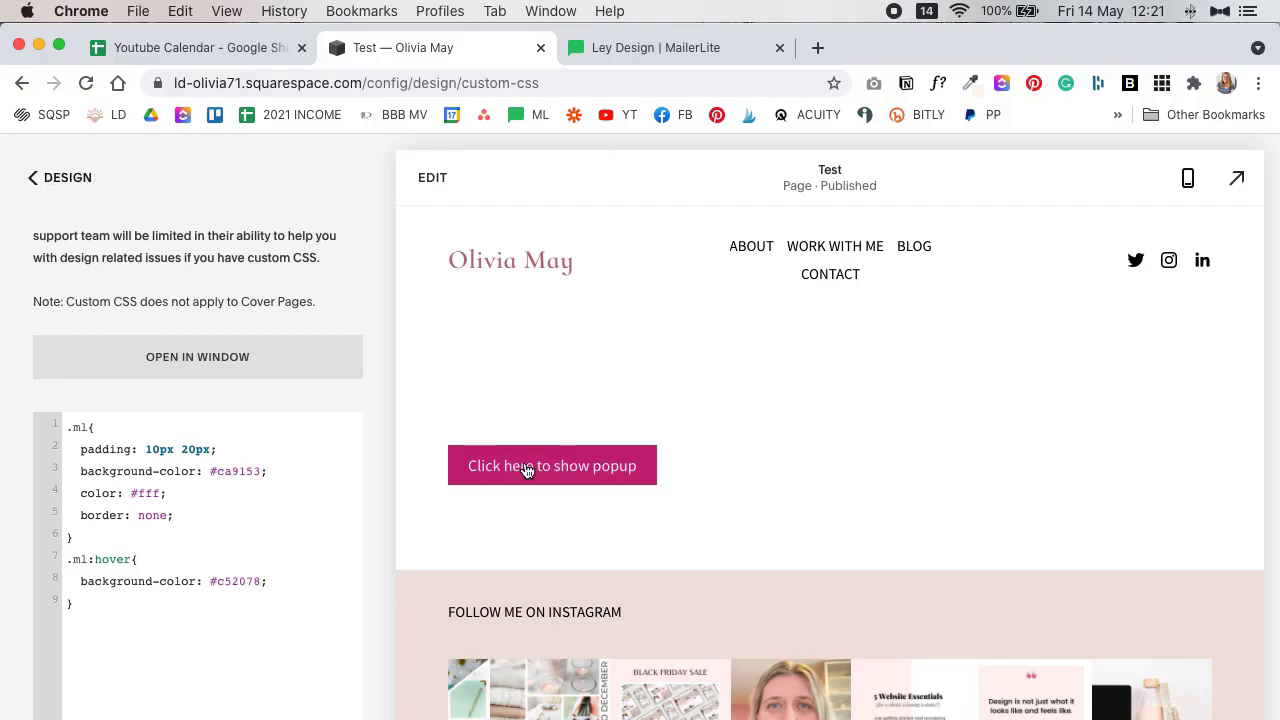
pyautogui.click(55, 177)
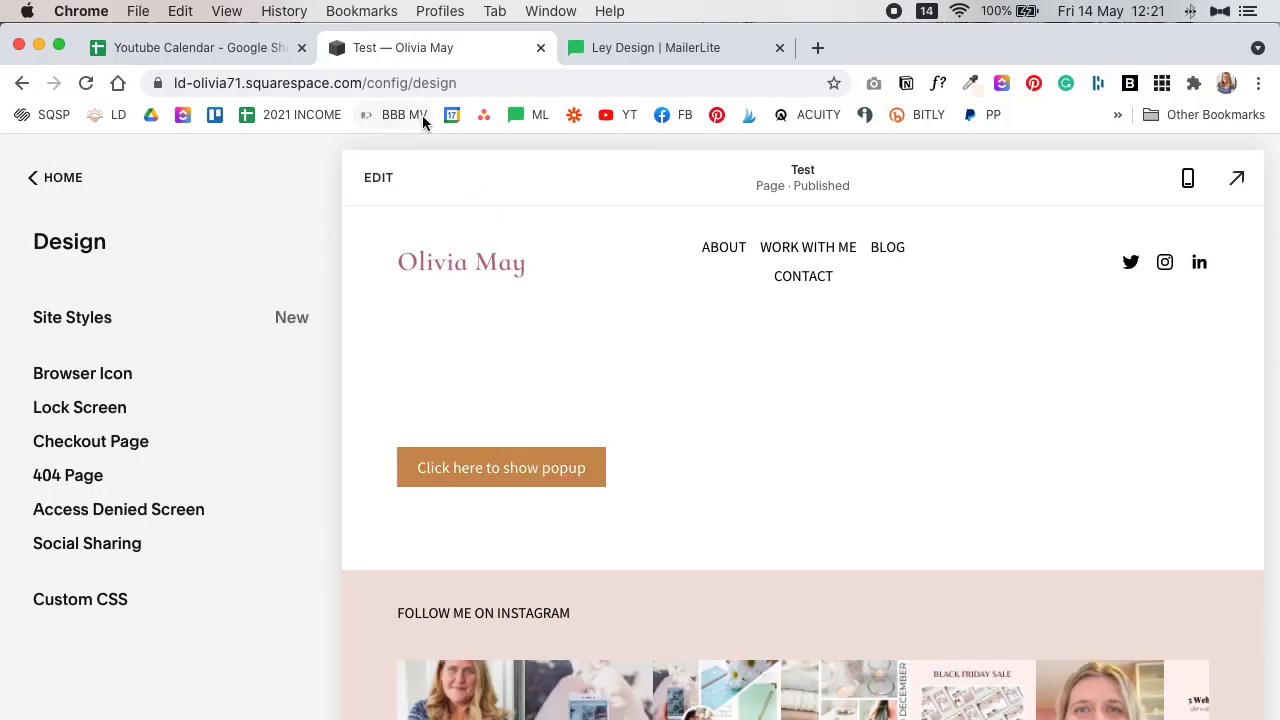
# Step: Test the styled button's pop-up in the full-page preview, close the form and return to the site editor
pyautogui.press('Escape')
pyautogui.click(251, 449)
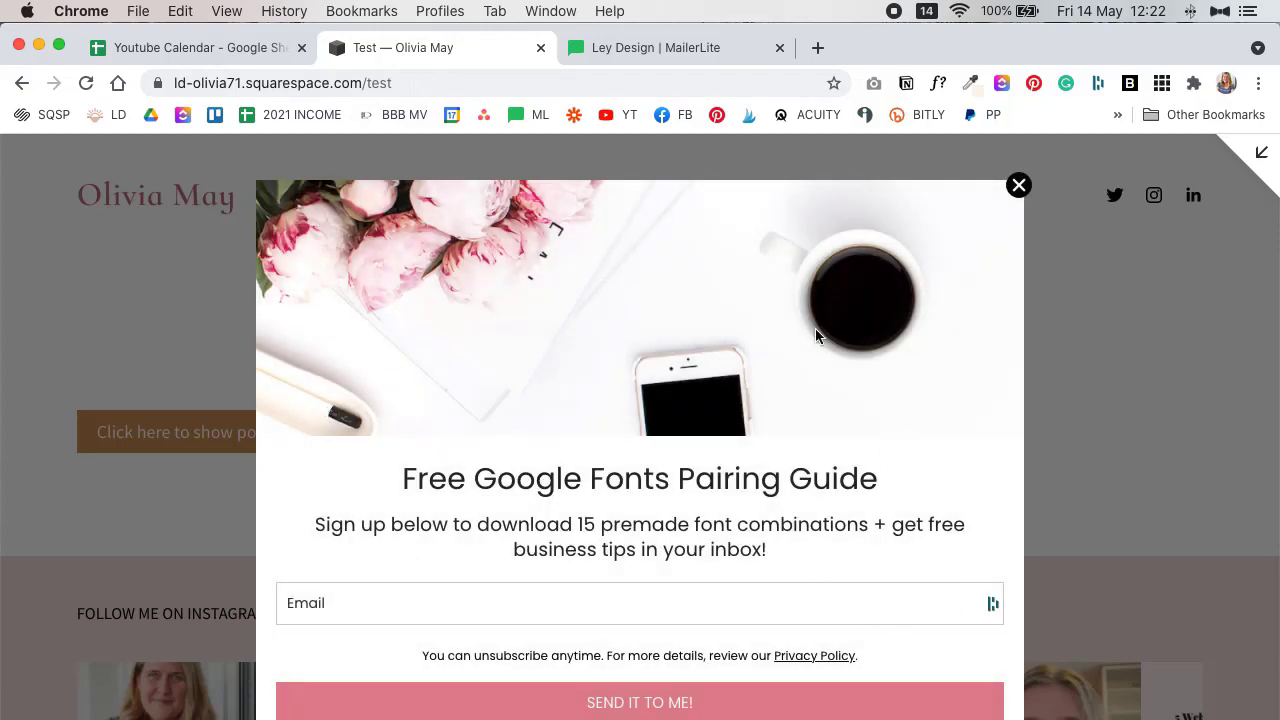
pyautogui.click(1016, 185)
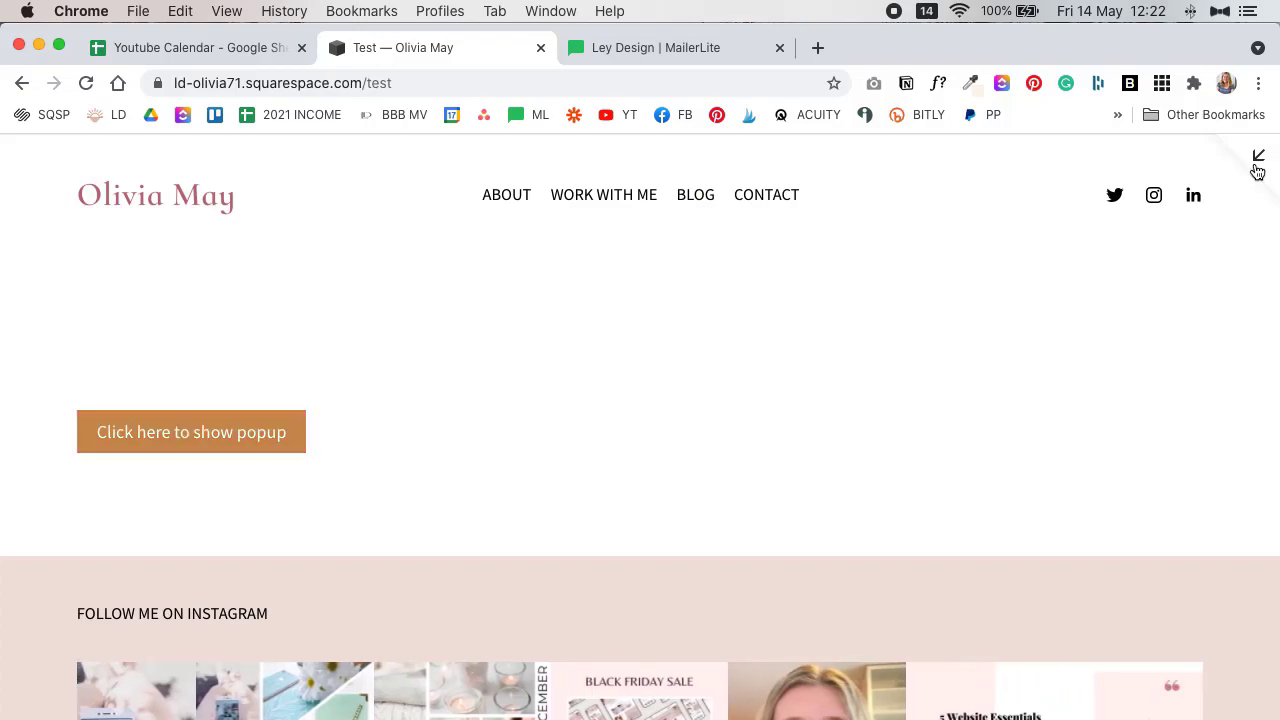
pyautogui.click(1257, 160)
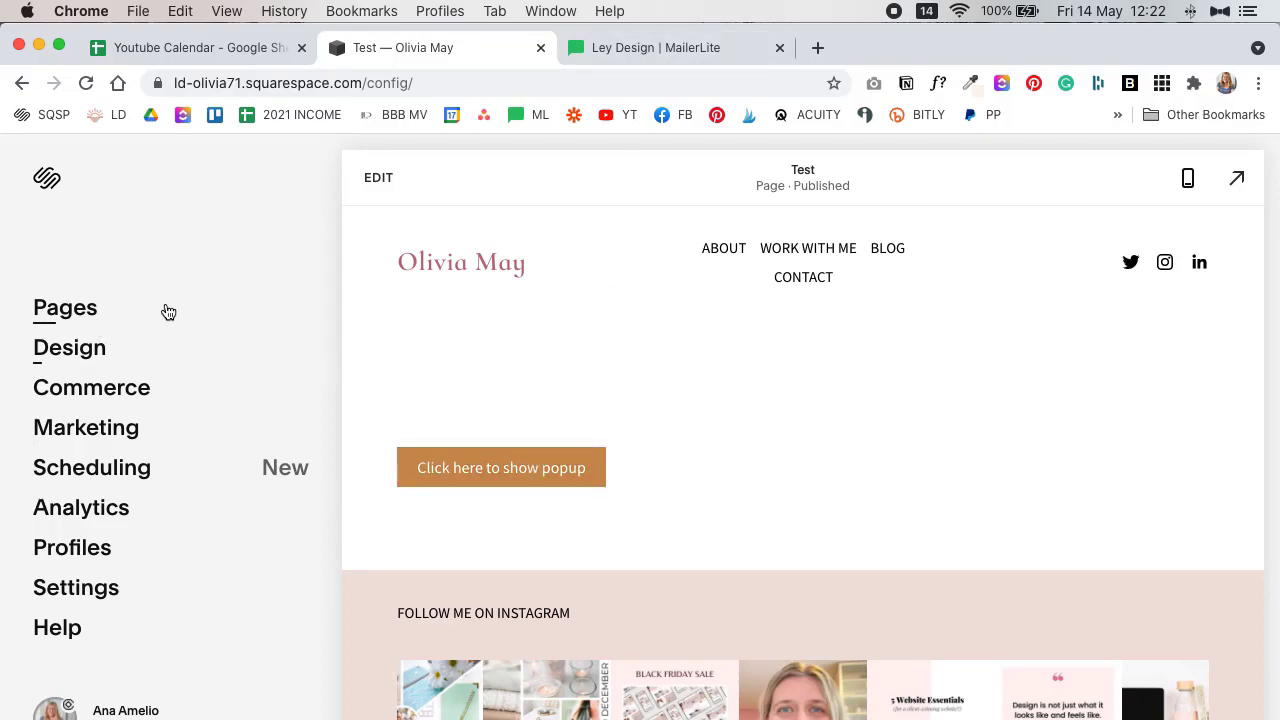
# Step: Open the Test page for editing and copy the link-click pop-up code from the MailerLite embed page
pyautogui.click(379, 181)
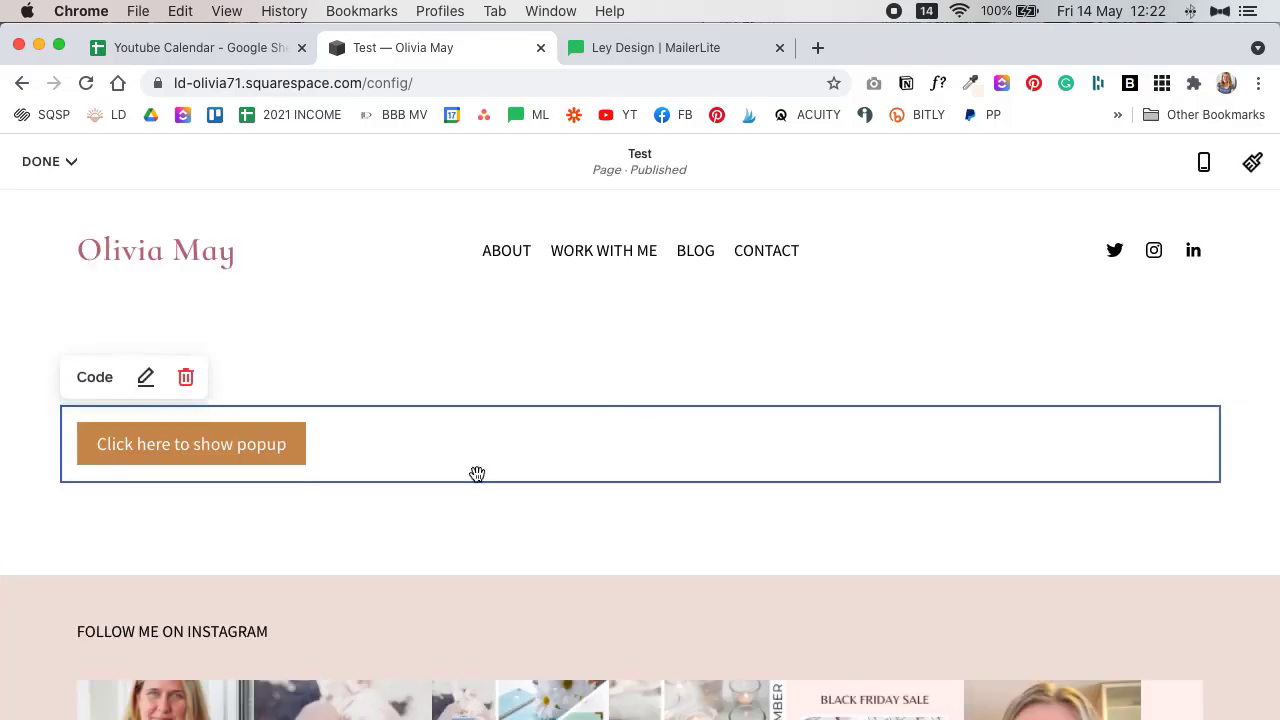
pyautogui.click(722, 48)
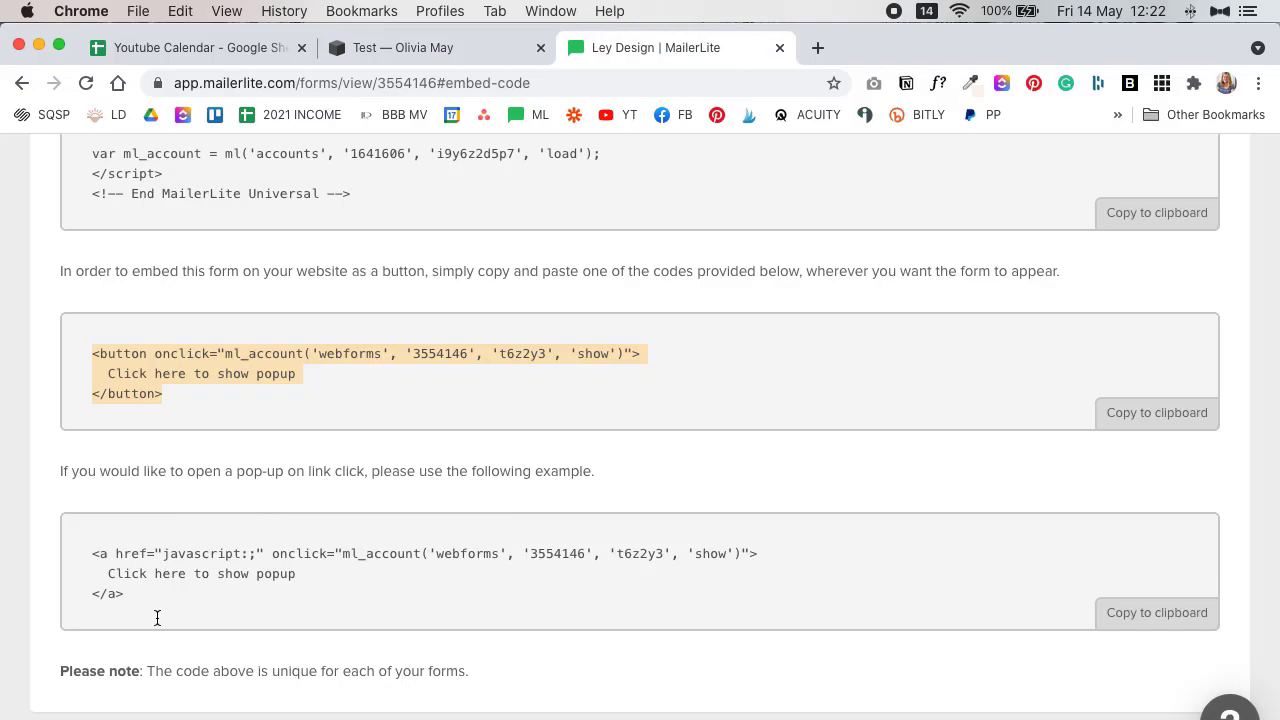
pyautogui.click(130, 593)
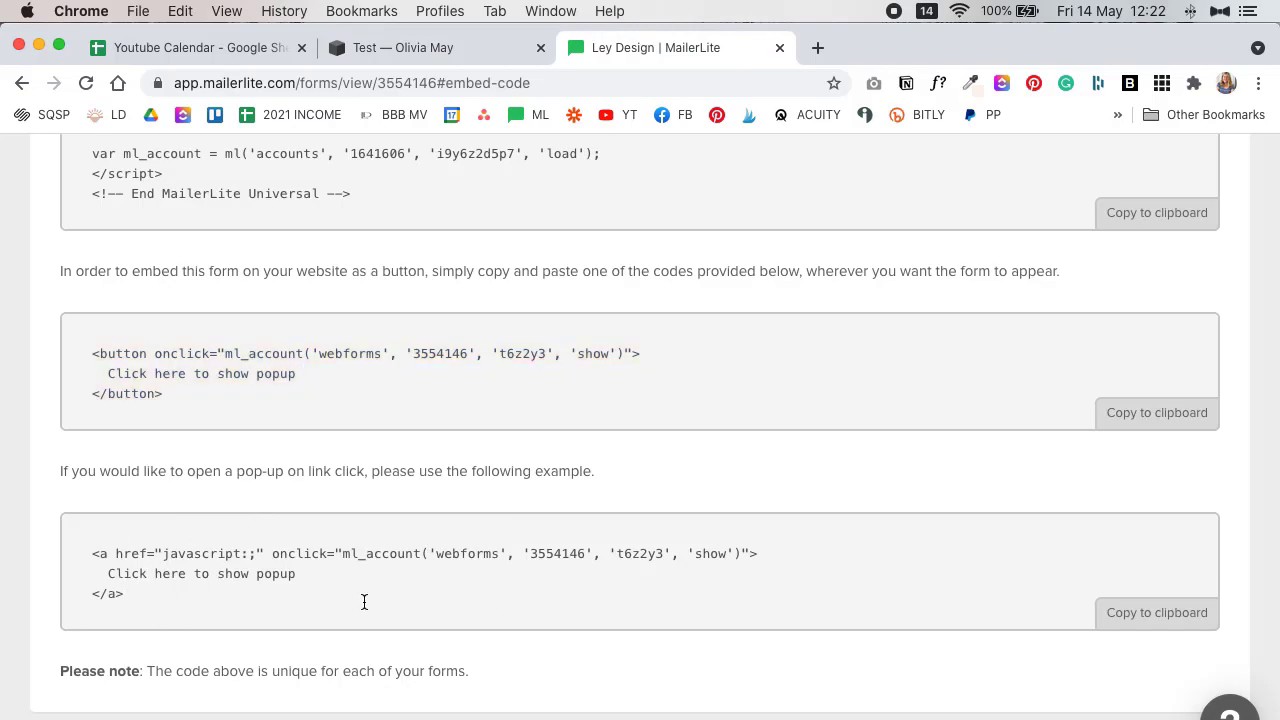
pyautogui.moveTo(150, 597); pyautogui.dragTo(91, 556)
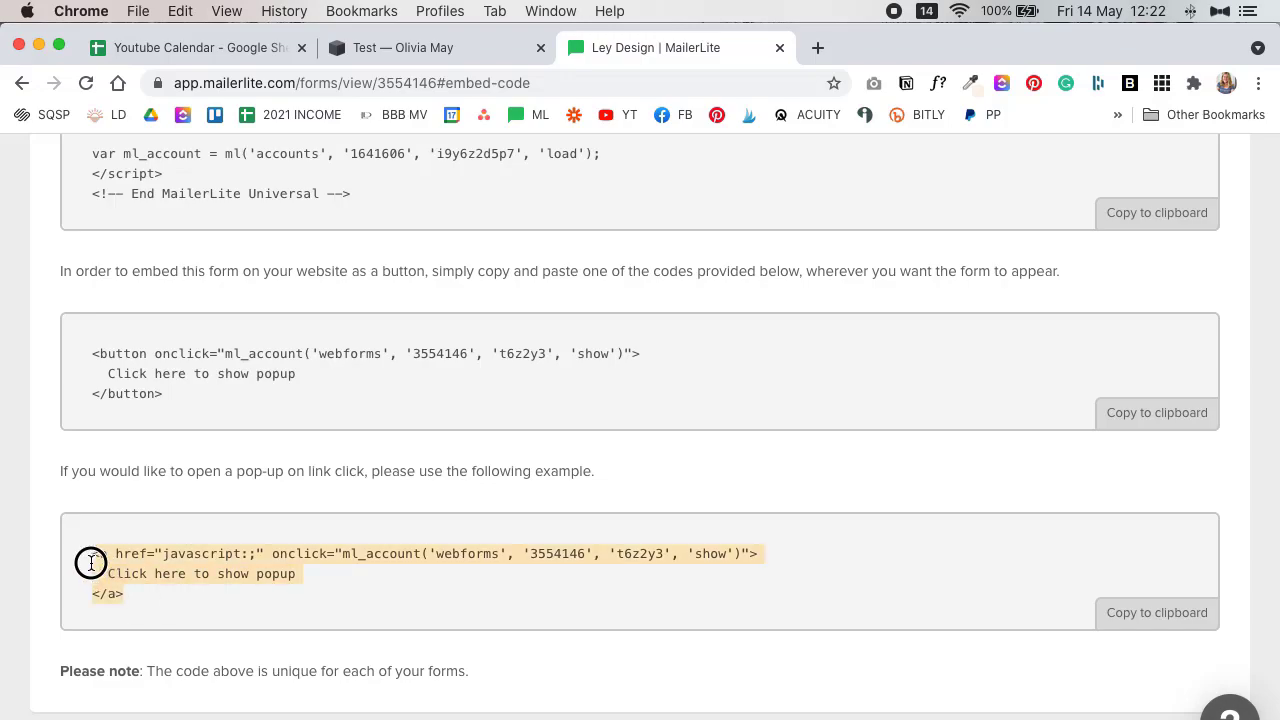
pyautogui.click(184, 612)
pyautogui.click(1172, 622)
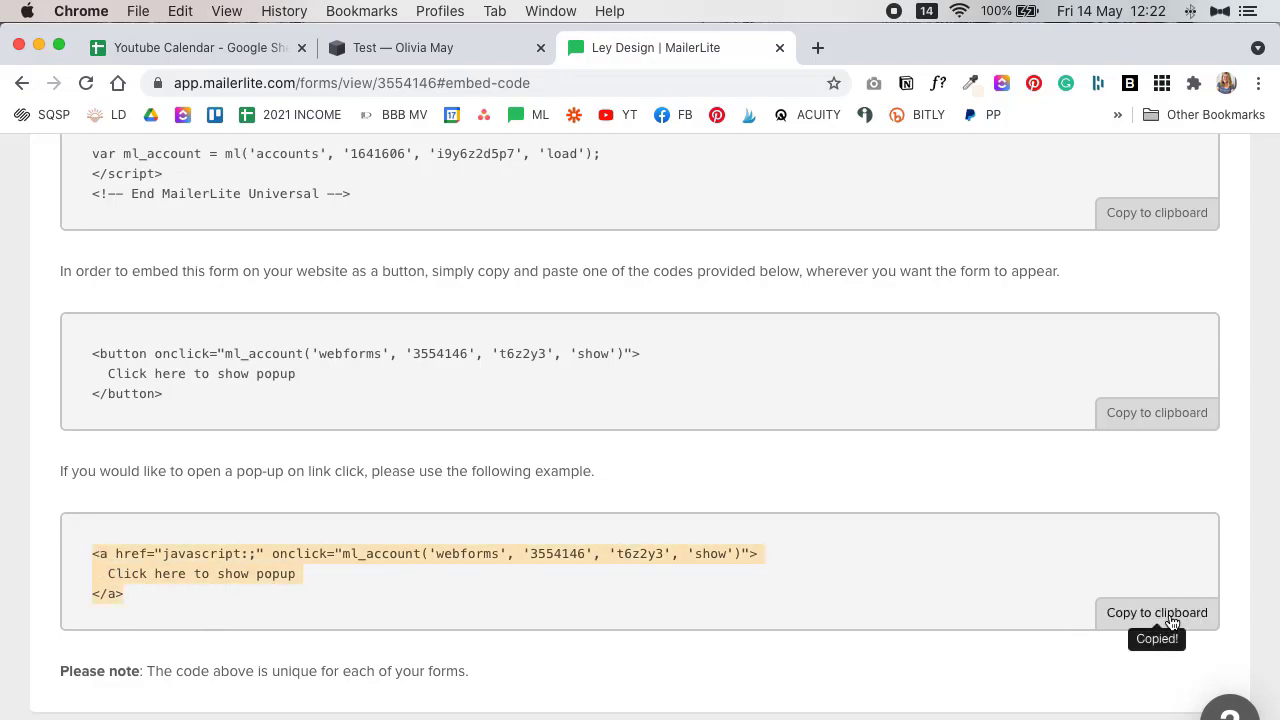
# Step: Back in Squarespace, add a code block below the popup button and replace its placeholder HTML with the copied link code
pyautogui.click(517, 52)
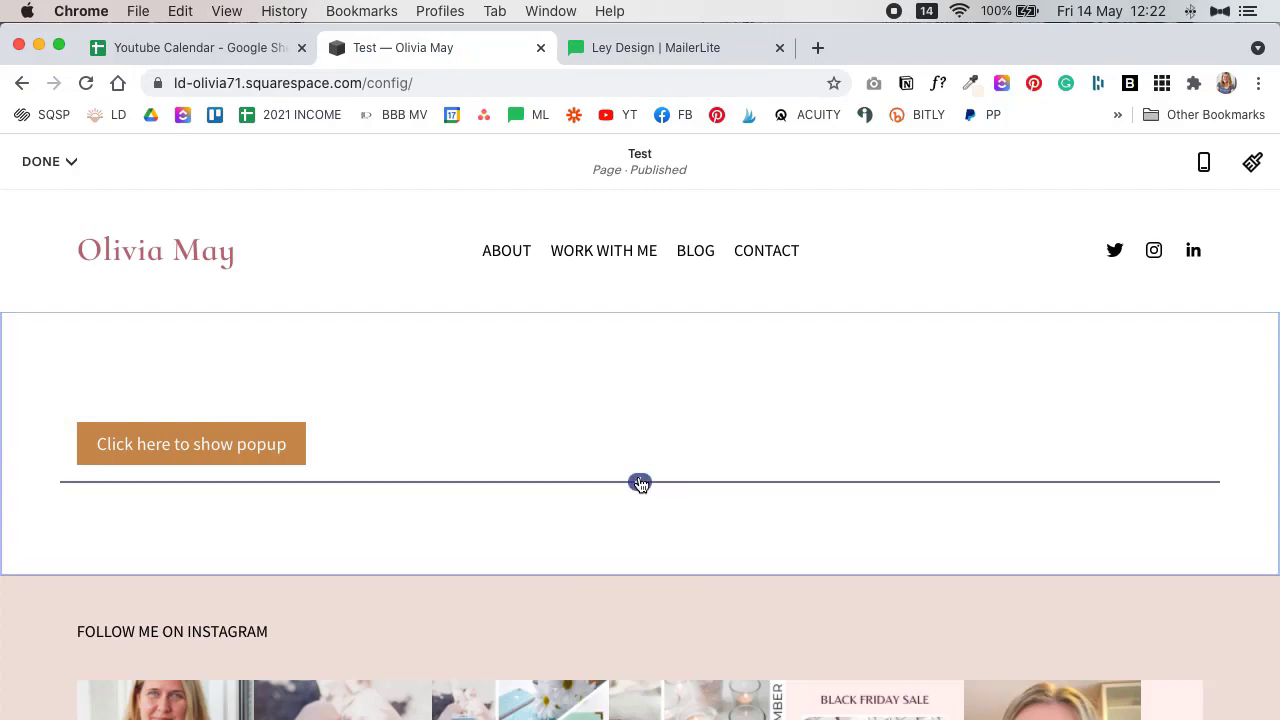
pyautogui.click(640, 480)
pyautogui.click(1160, 628)
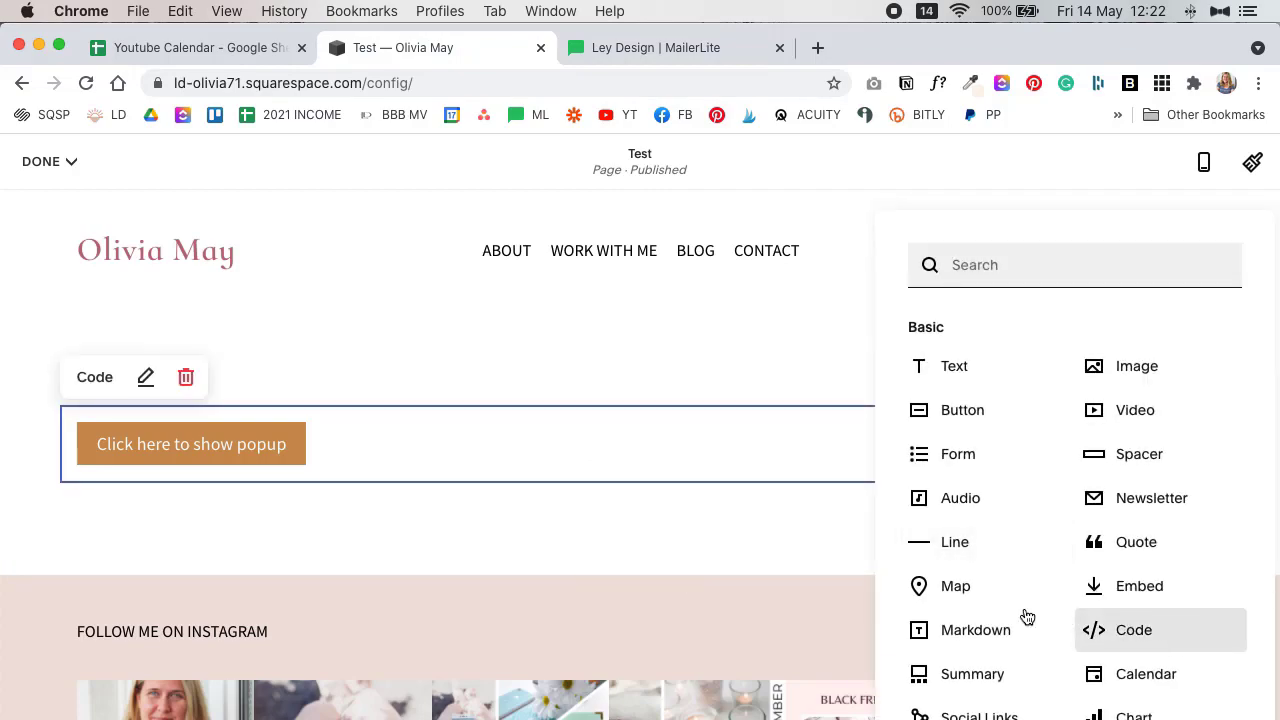
pyautogui.hotkey('ctrl', 'a')
pyautogui.hotkey('ctrl', 'v')
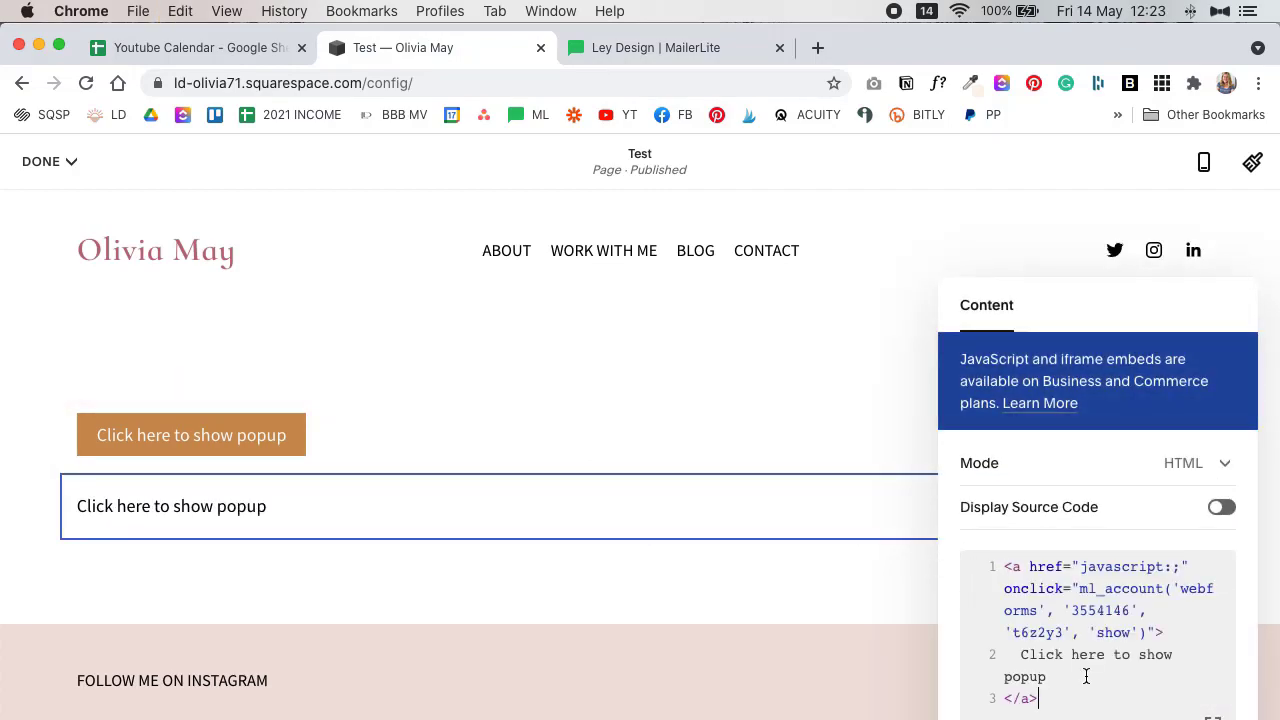
# Step: Change the link's text to "Click here to show popup on a text link" and close the block editor
pyautogui.click(1054, 677)
pyautogui.write('show popup on a text link')
pyautogui.click(866, 600)
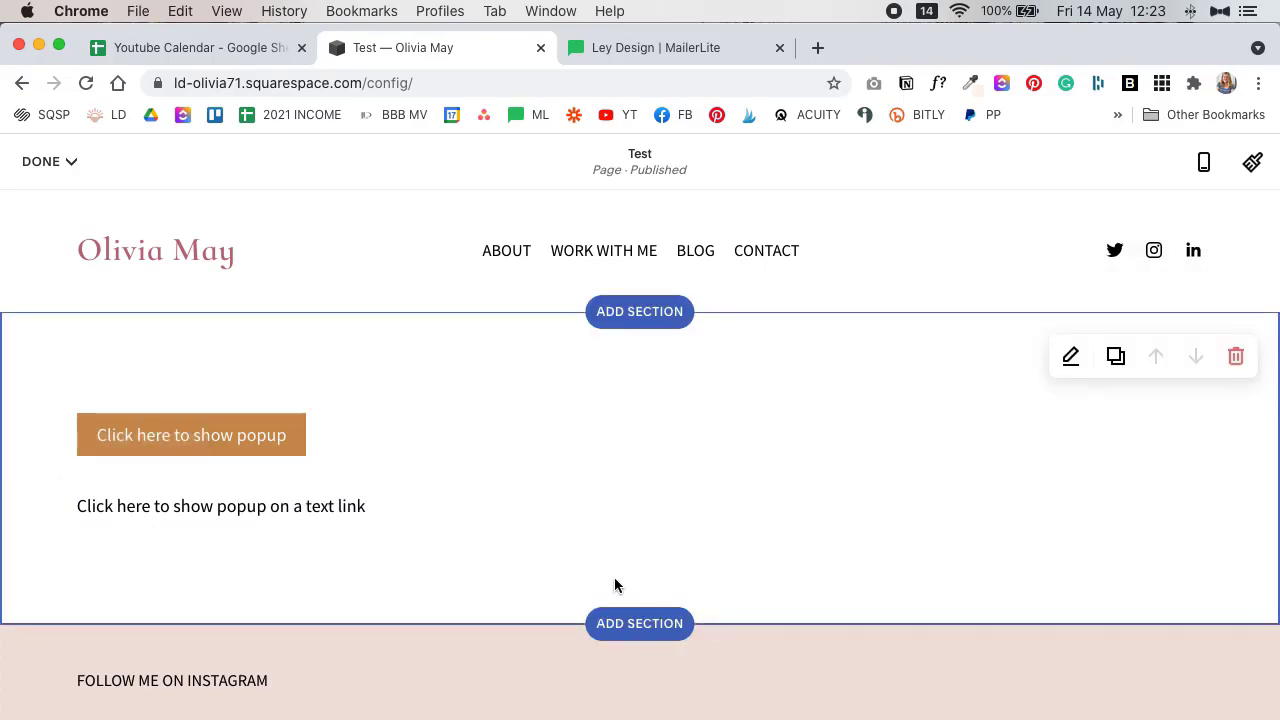
# Step: Save the Test page and test the text link's pop-up in the full-page preview before returning to the editor
pyautogui.click(48, 161)
pyautogui.click(108, 232)
pyautogui.click(338, 440)
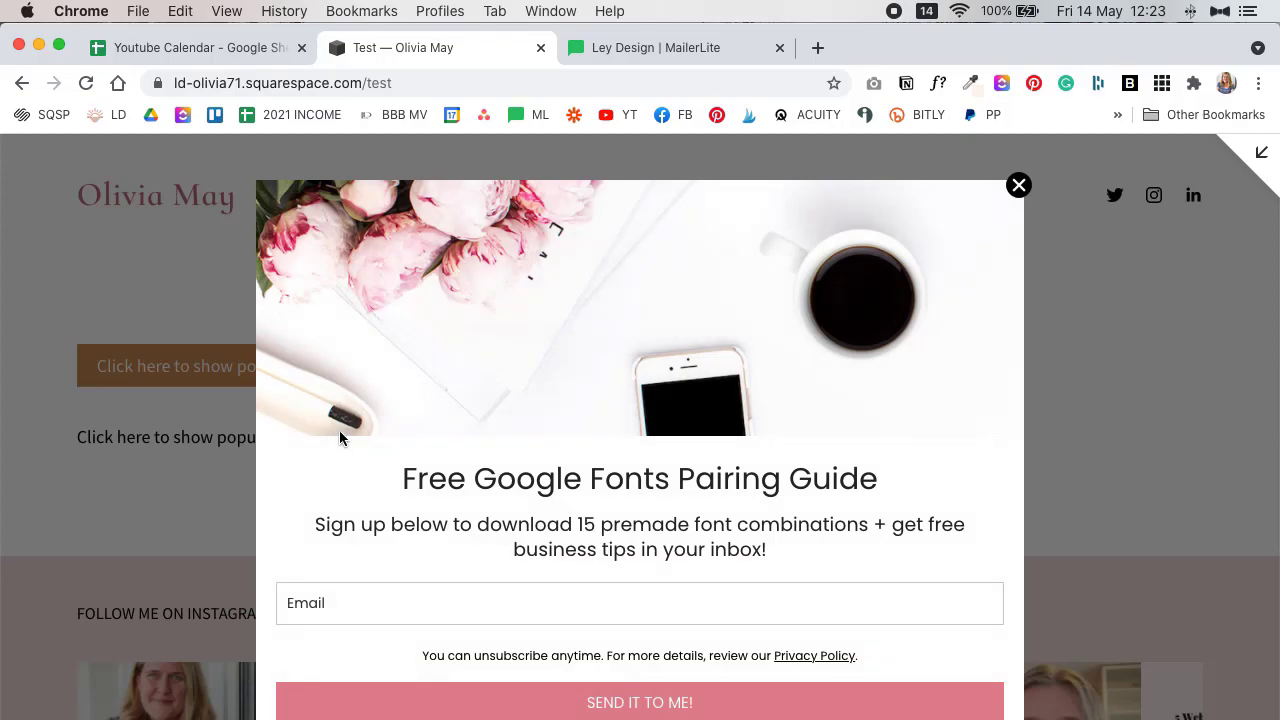
pyautogui.click(1017, 183)
pyautogui.click(1262, 155)
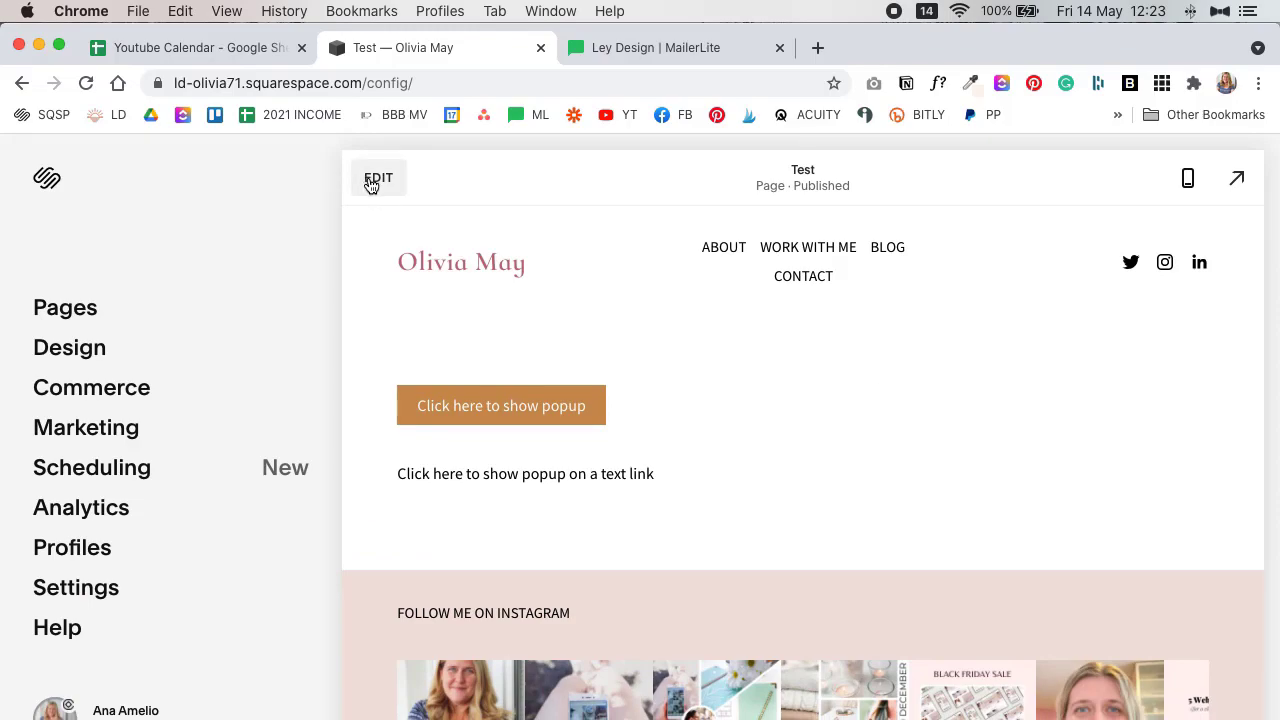
# Step: Open the site's Custom CSS editor and upload the image gradient 2.jpg to its custom files
pyautogui.click(92, 348)
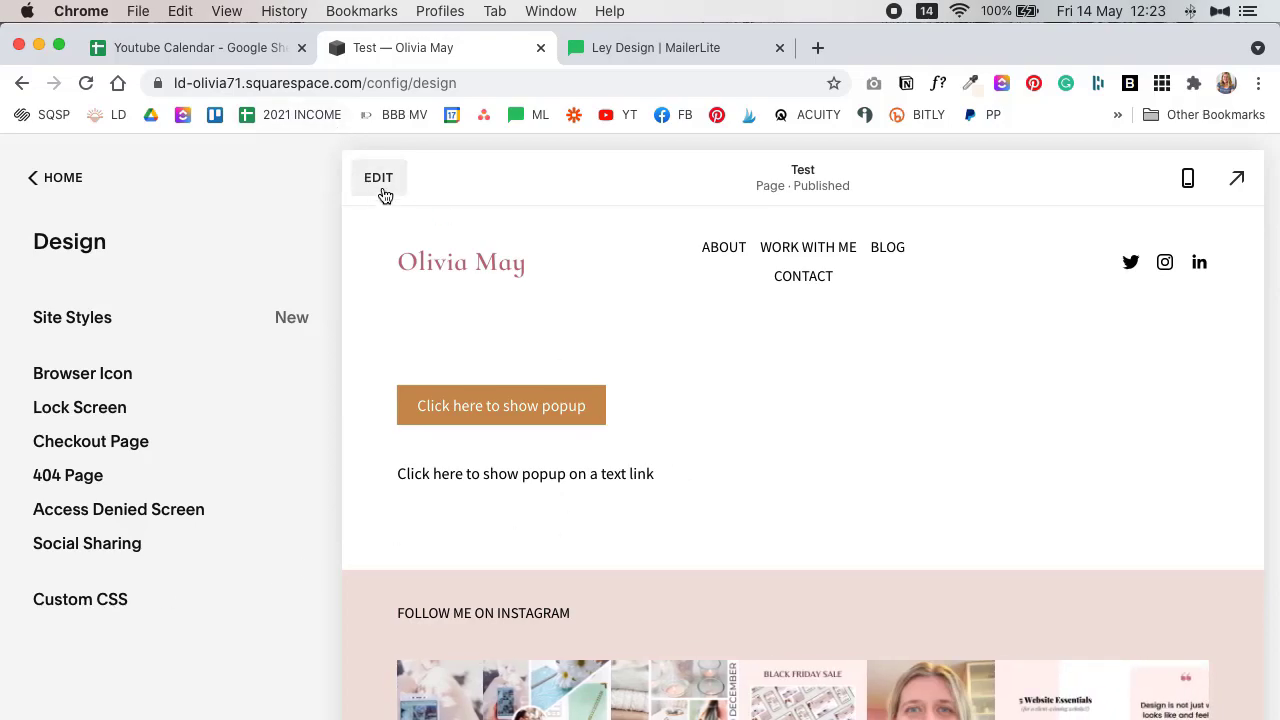
pyautogui.click(103, 608)
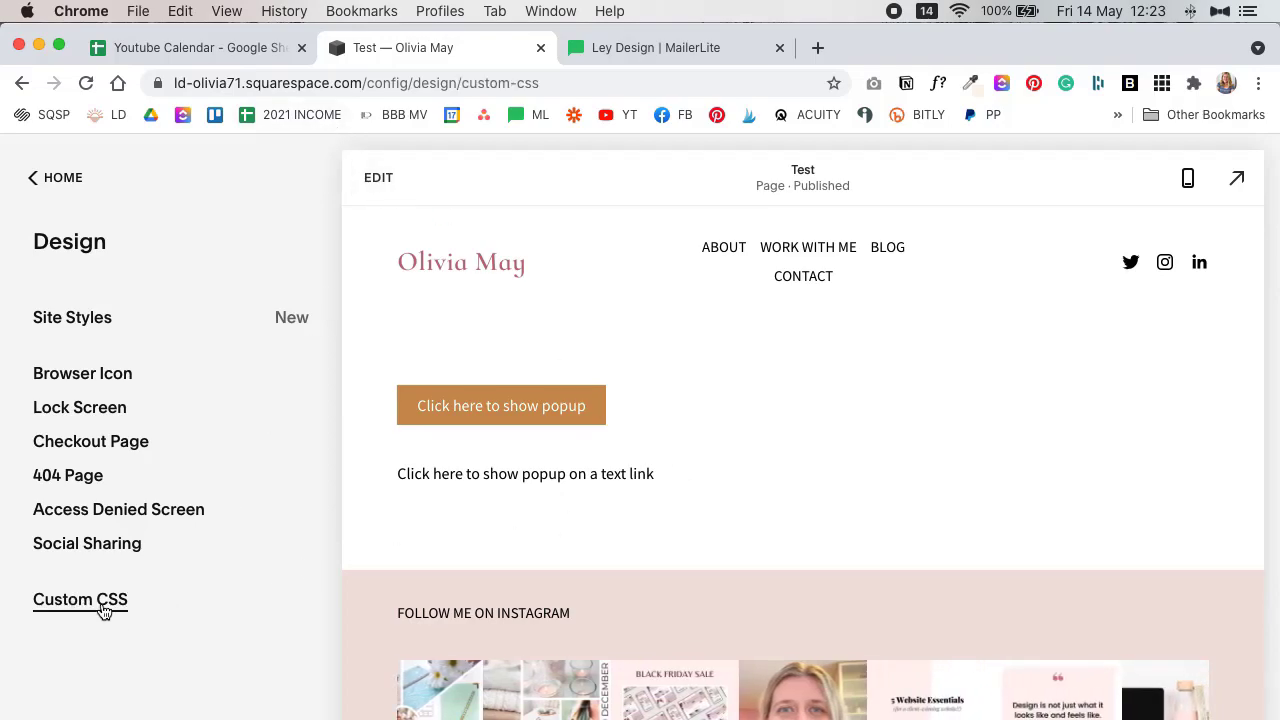
pyautogui.scroll(-5, 188, 553)
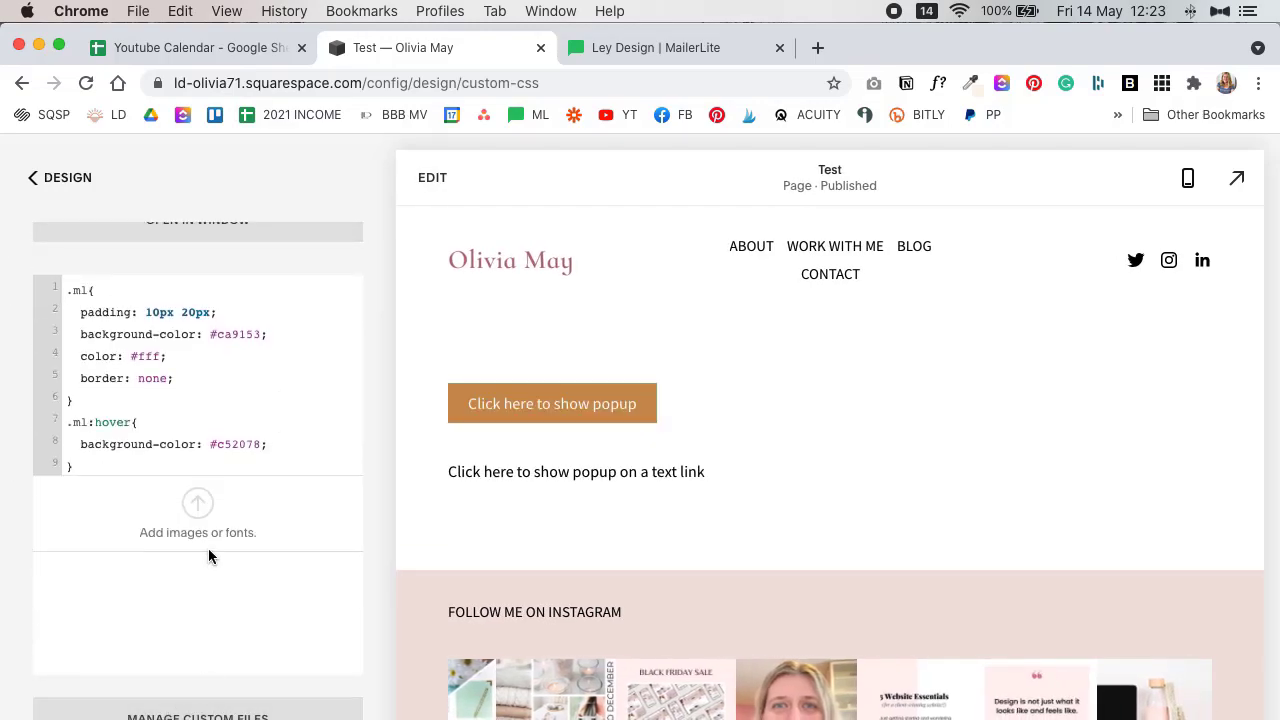
pyautogui.click(198, 507)
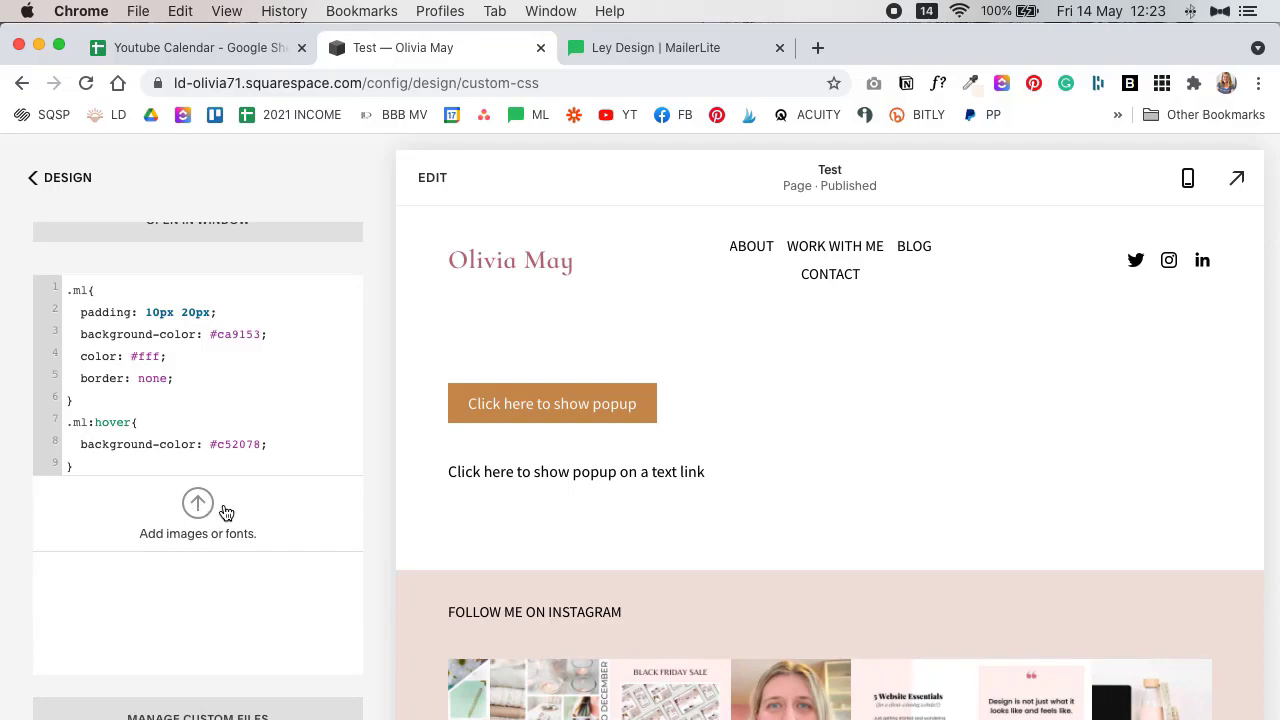
pyautogui.click(720, 306)
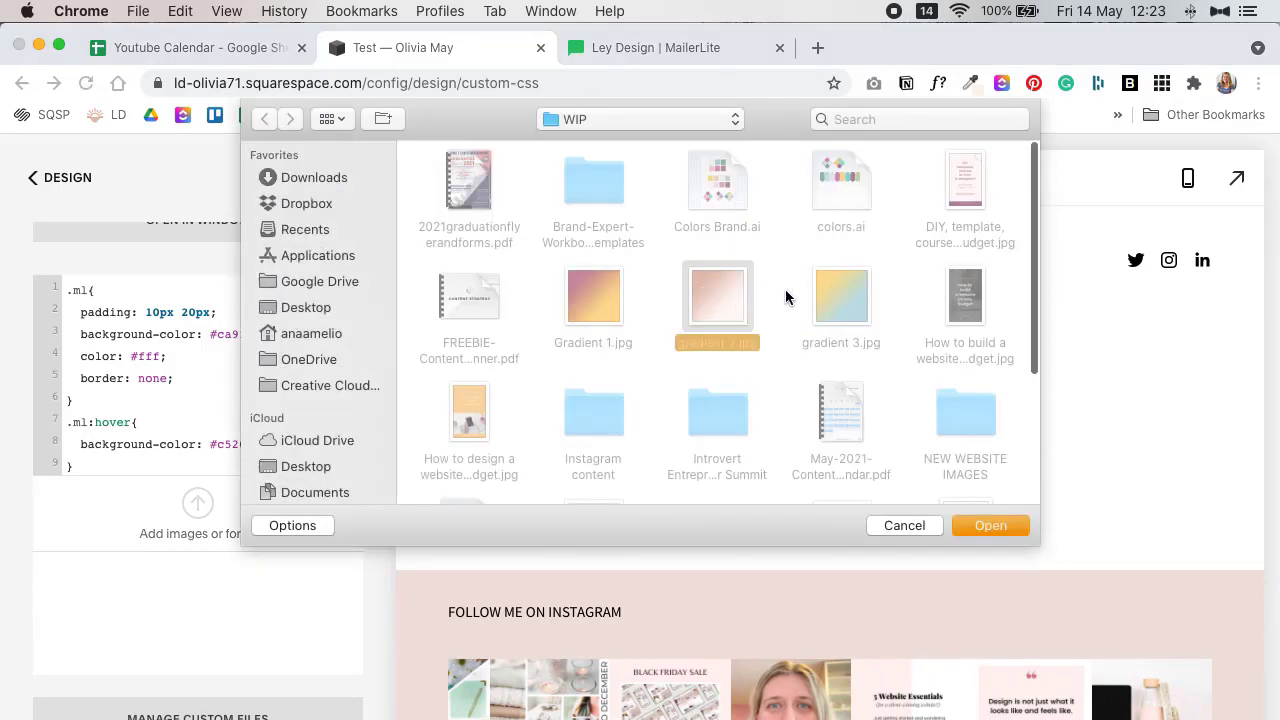
pyautogui.click(1004, 526)
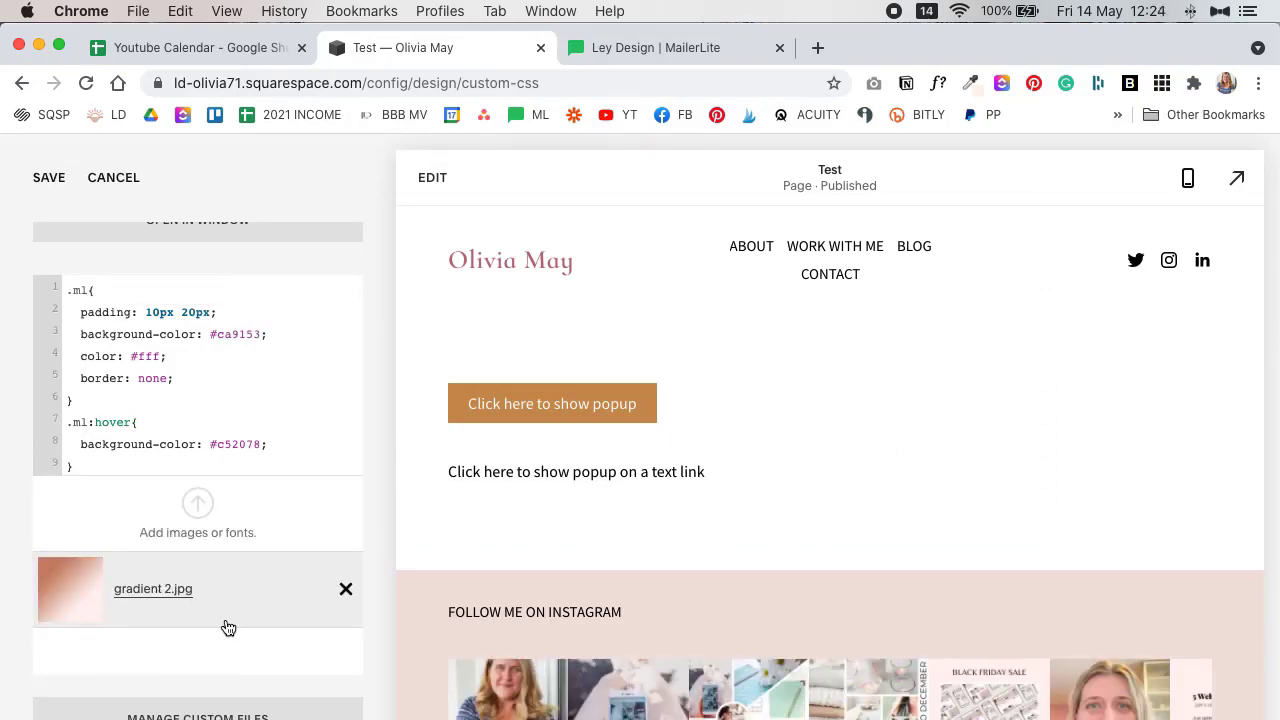
# Step: Copy the web address of gradient 2.jpg by inserting it in the CSS, remove it from the code and save the CSS
pyautogui.click(155, 590)
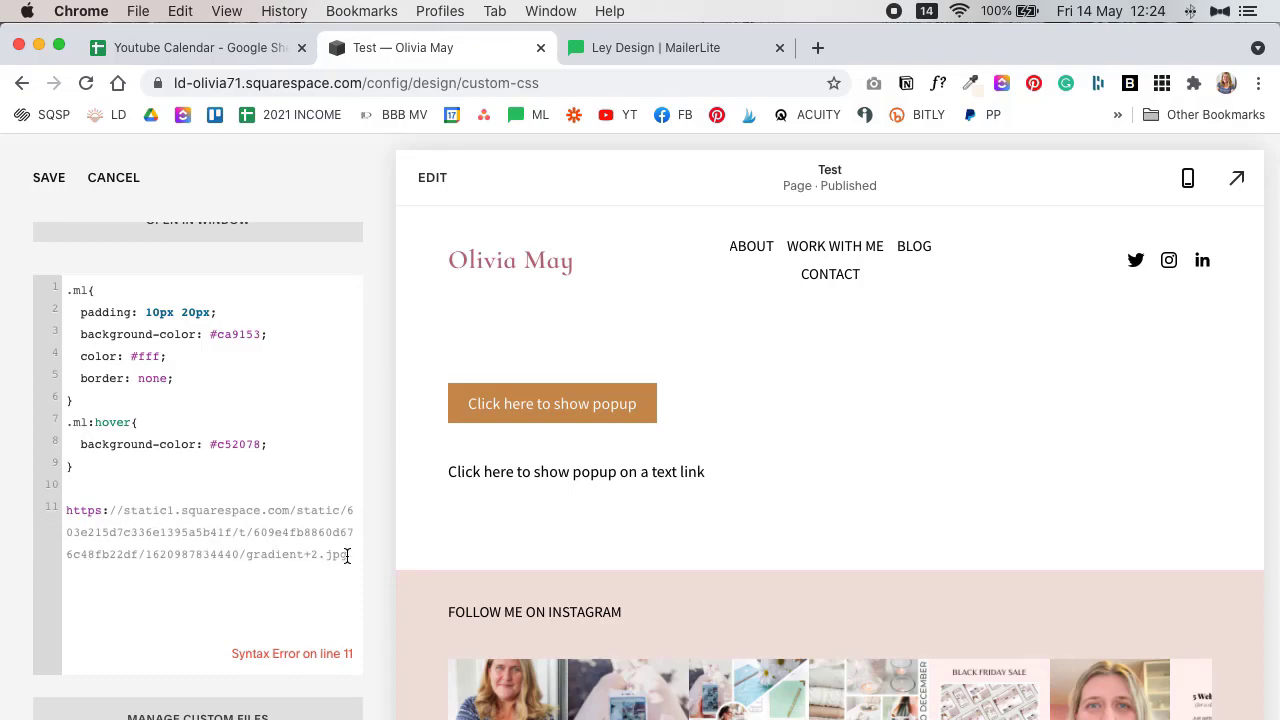
pyautogui.moveTo(353, 557); pyautogui.dragTo(54, 517)
pyautogui.press('super+c')
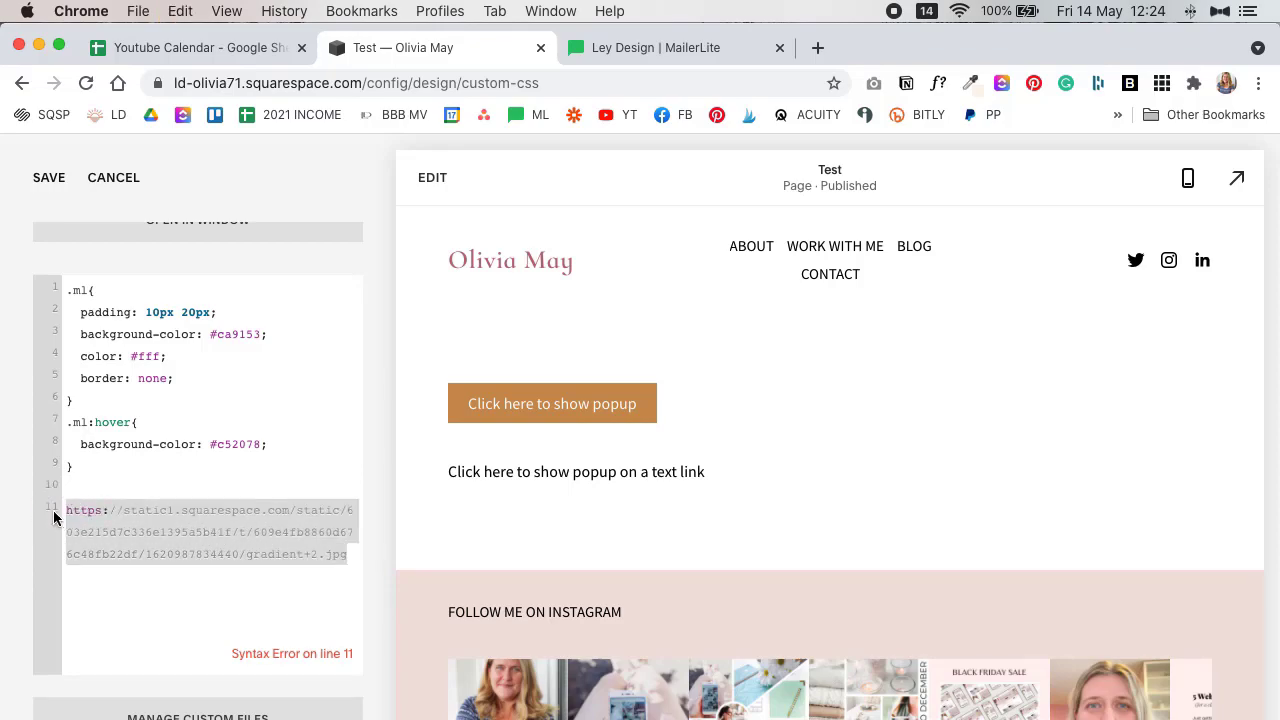
pyautogui.press('super+x')
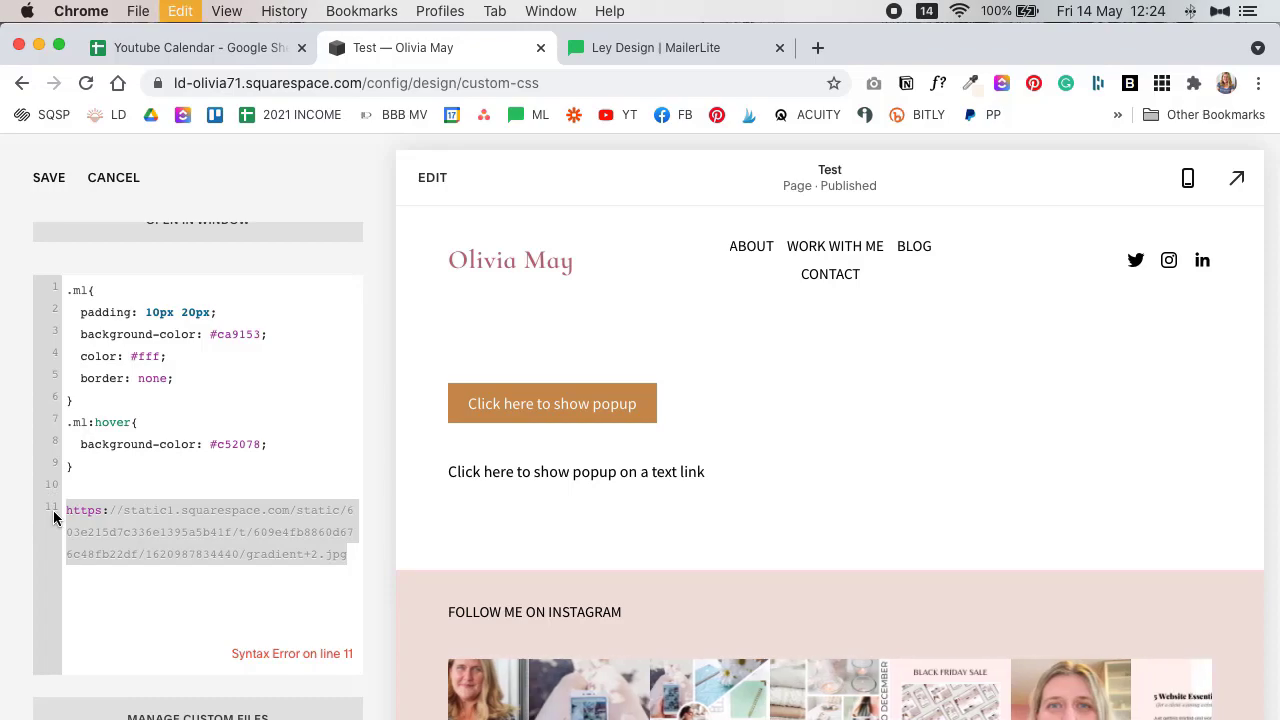
pyautogui.press('BackSpace')
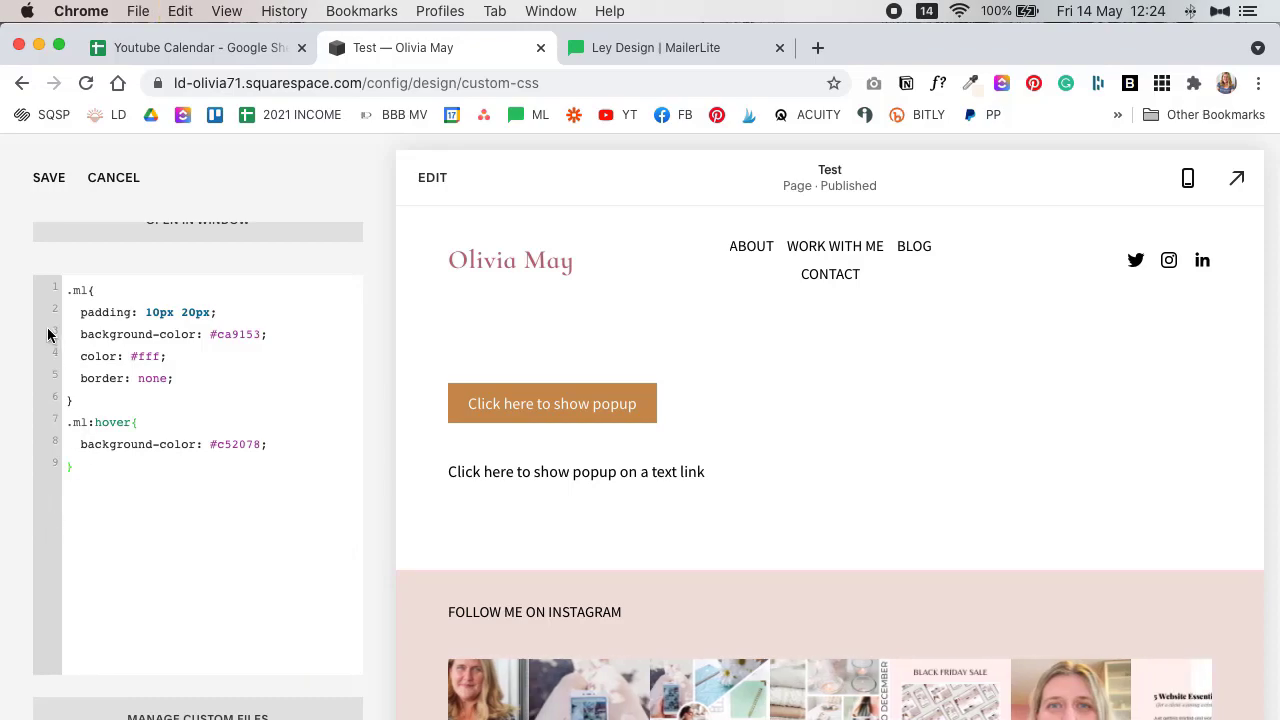
pyautogui.click(40, 178)
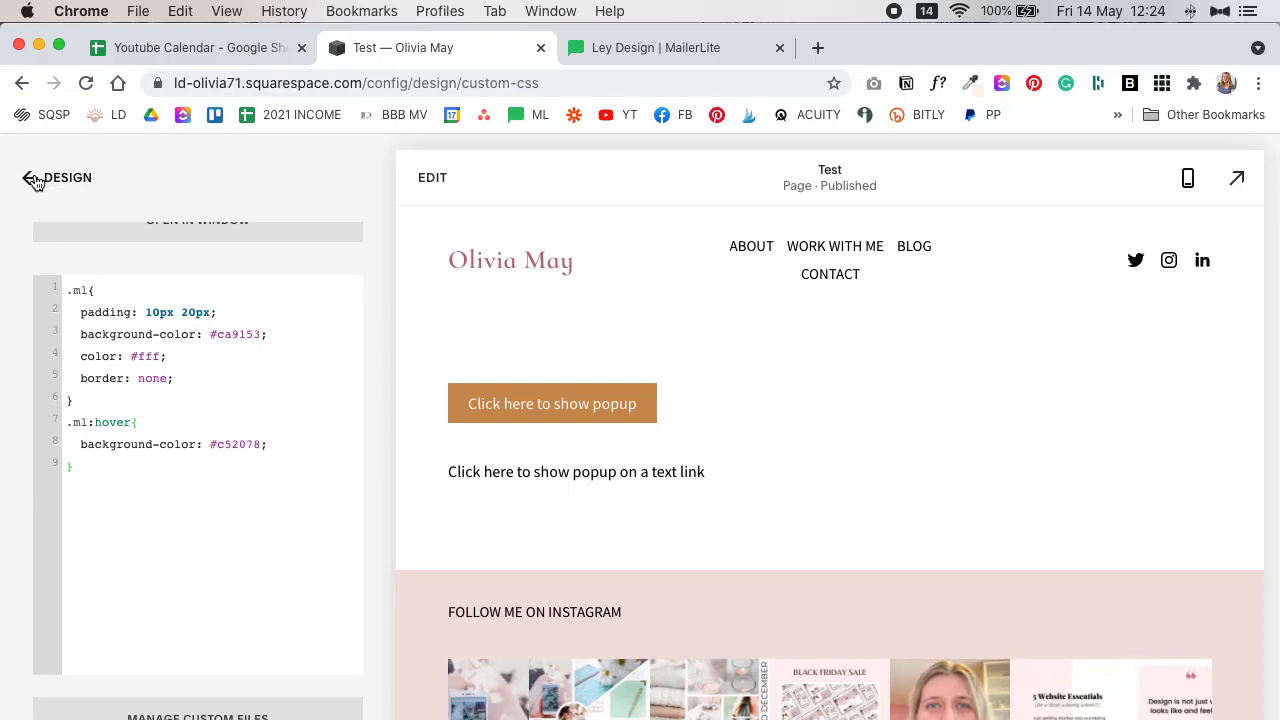
pyautogui.click(33, 179)
# Step: Edit the Test page, add a code block below the text link and clear its placeholder HTML
pyautogui.click(372, 187)
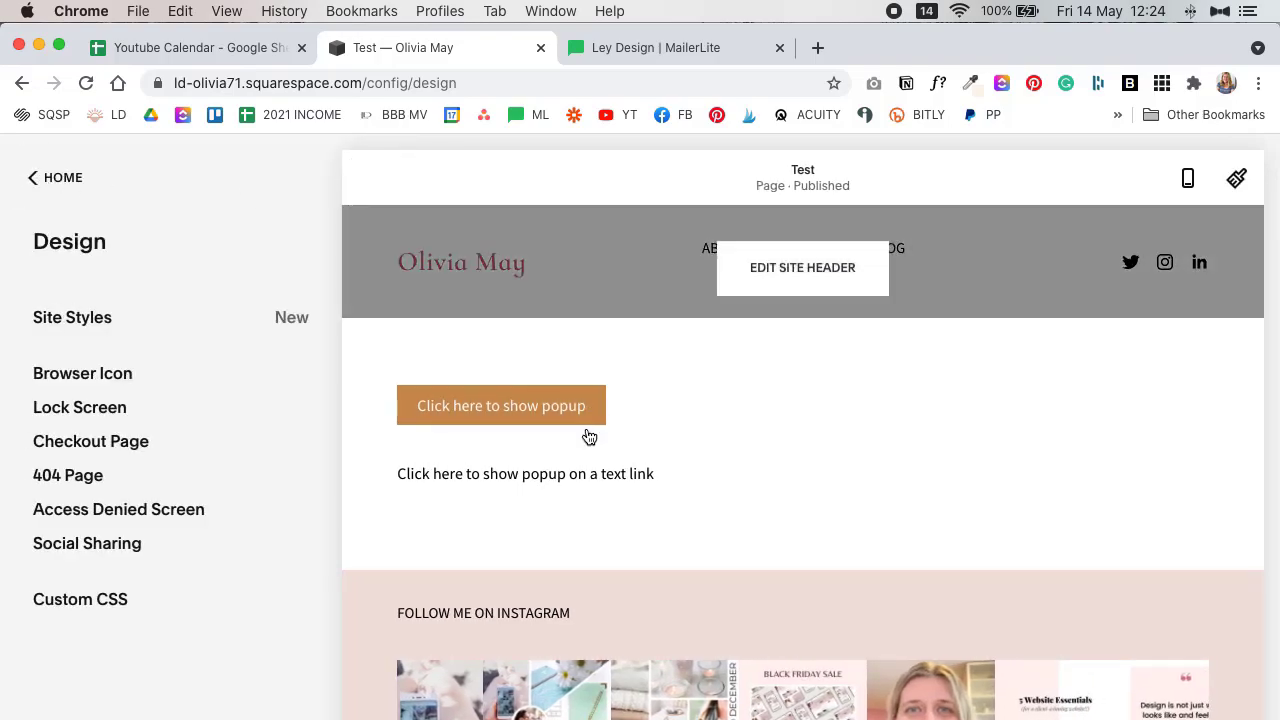
pyautogui.click(405, 522)
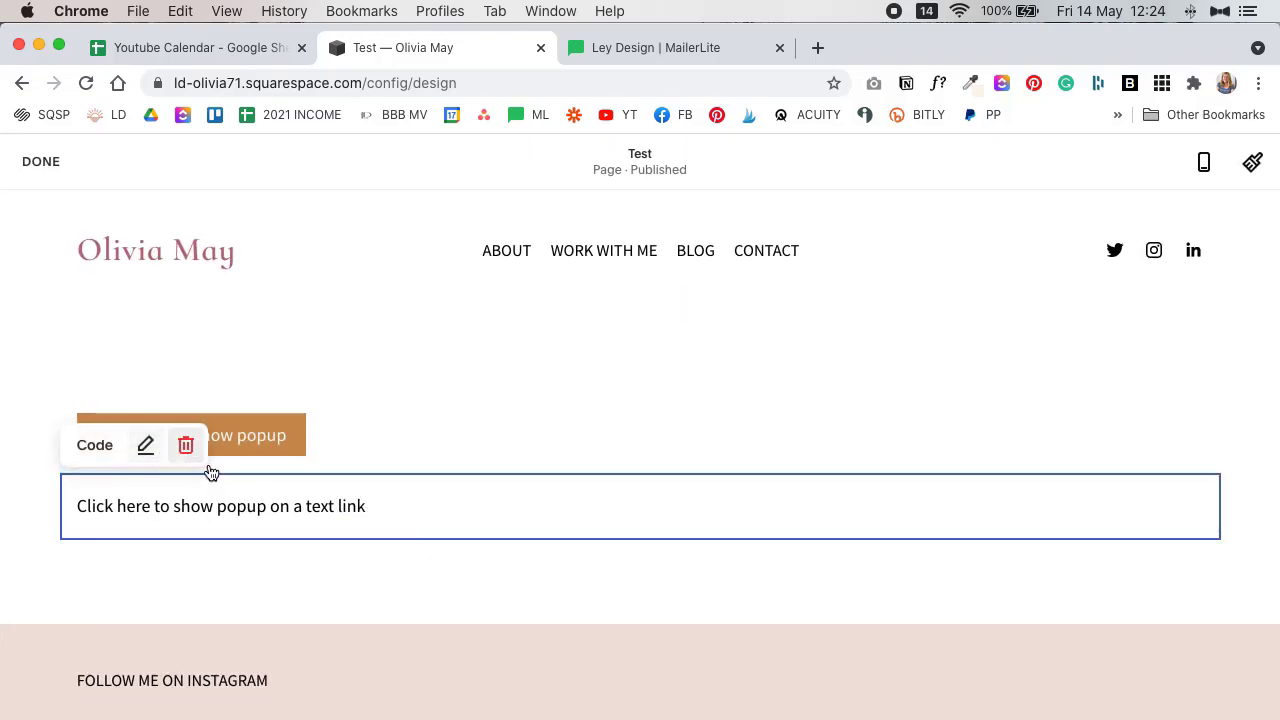
pyautogui.click(557, 571)
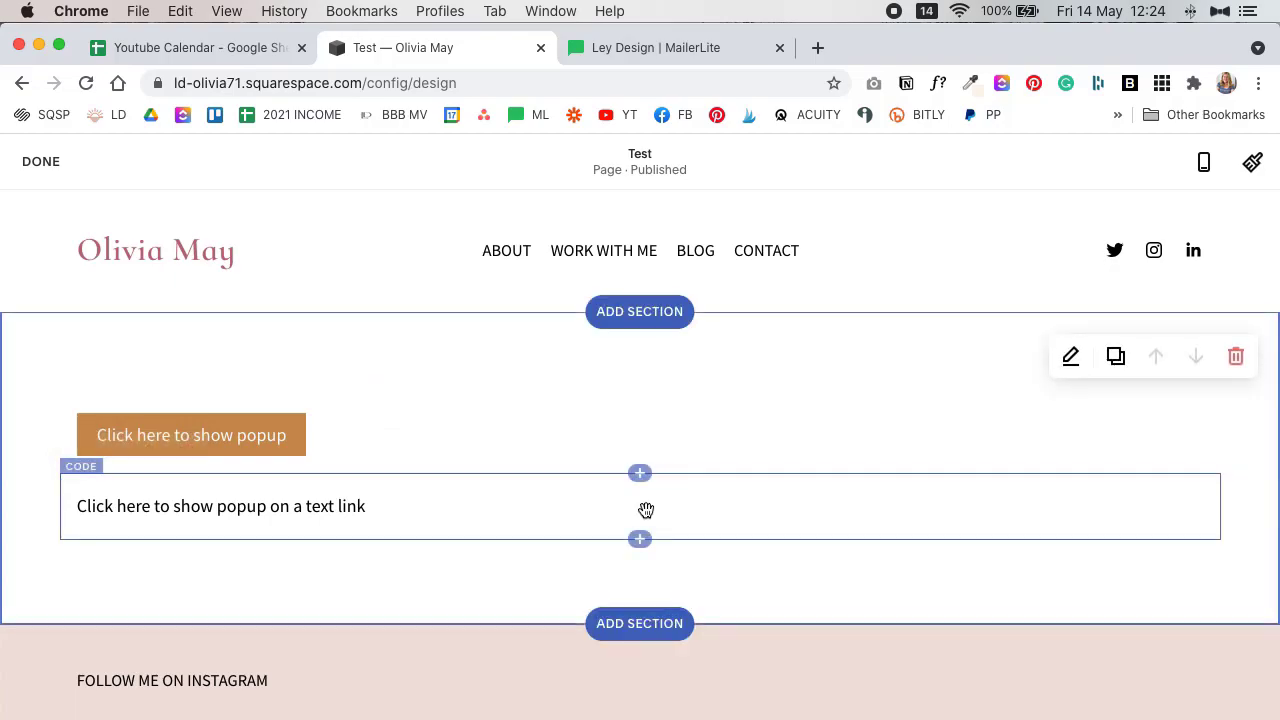
pyautogui.click(721, 544)
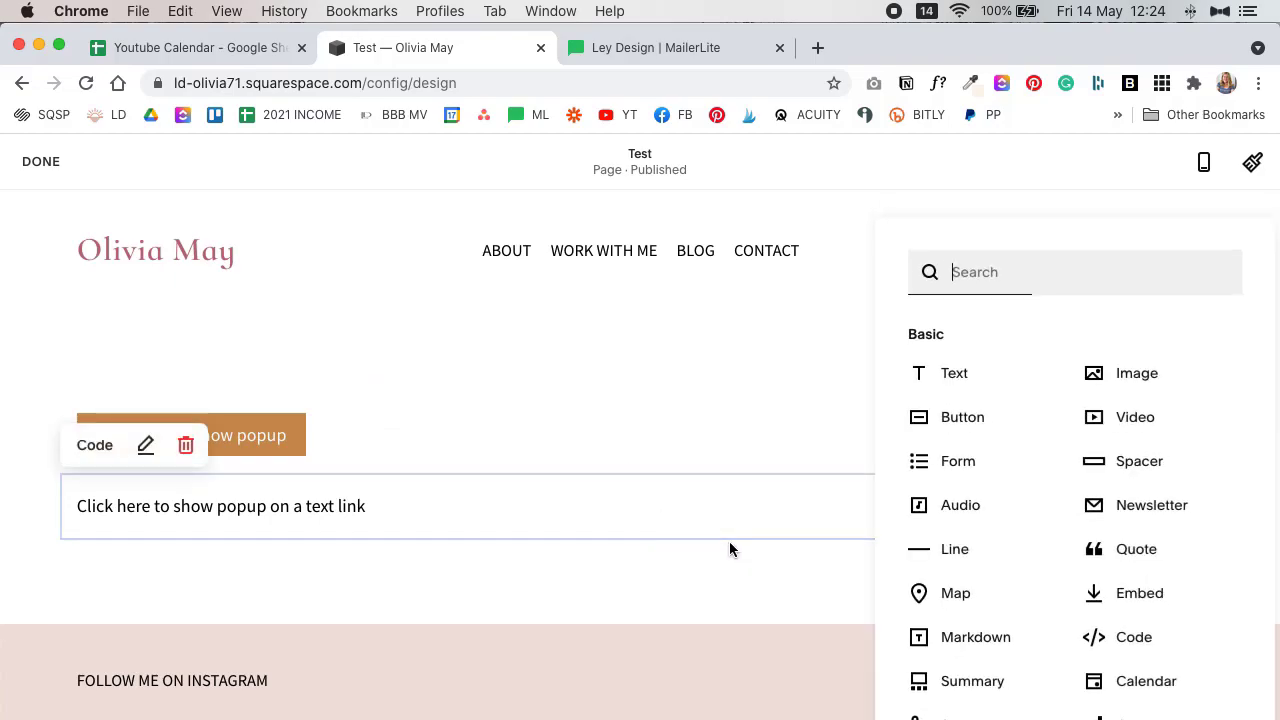
pyautogui.click(1160, 634)
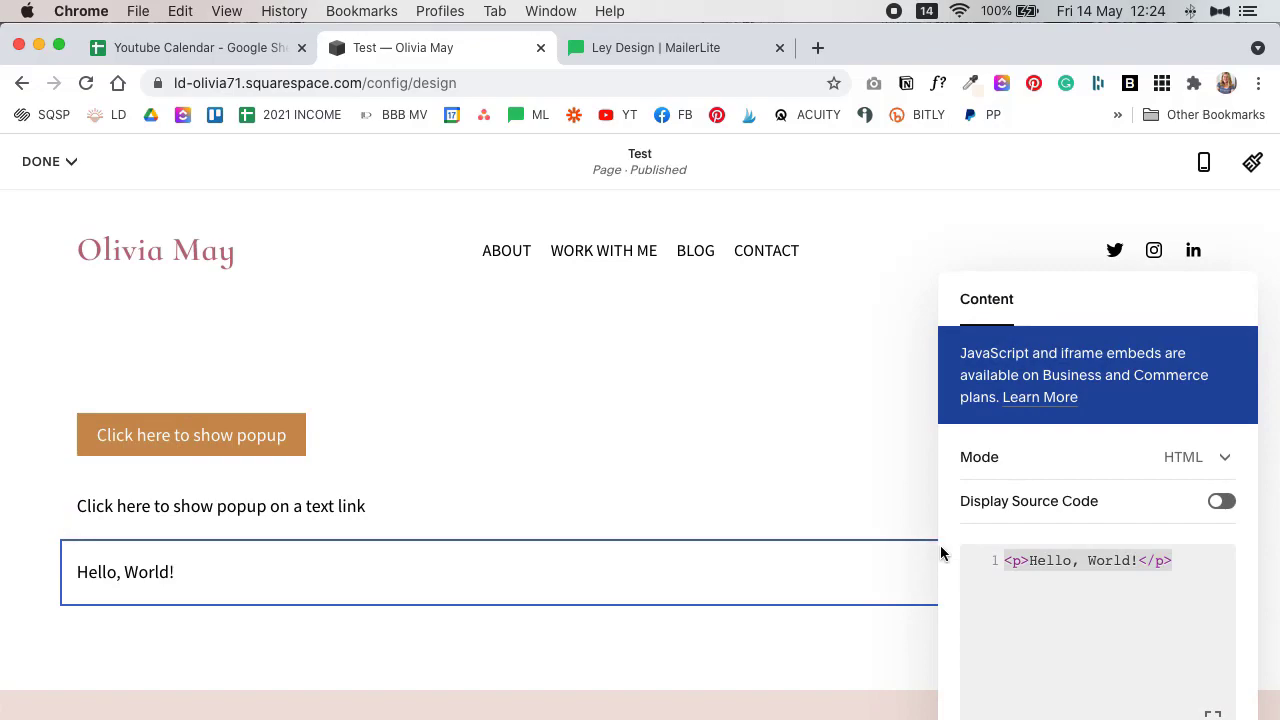
pyautogui.press('BackSpace')
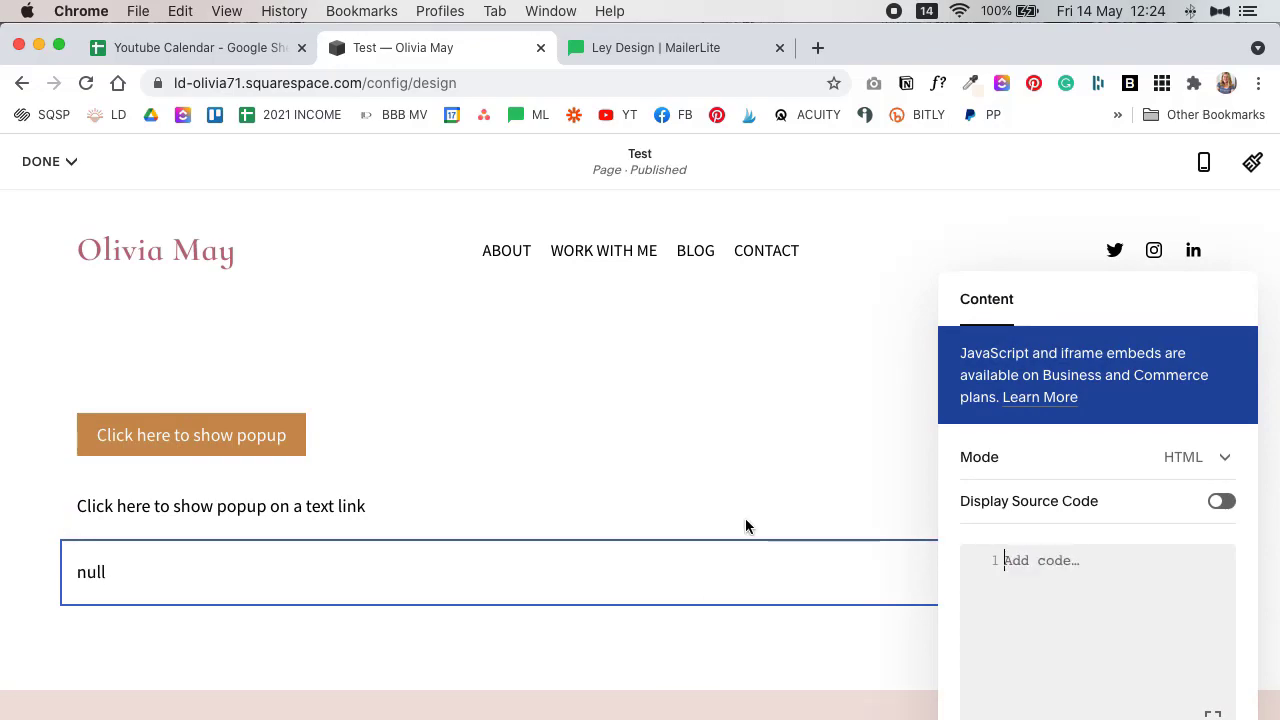
# Step: Keep the image URL in a note and copy MailerLite's link-click pop-up code into the empty Squarespace code block
pyautogui.press('super+Tab')
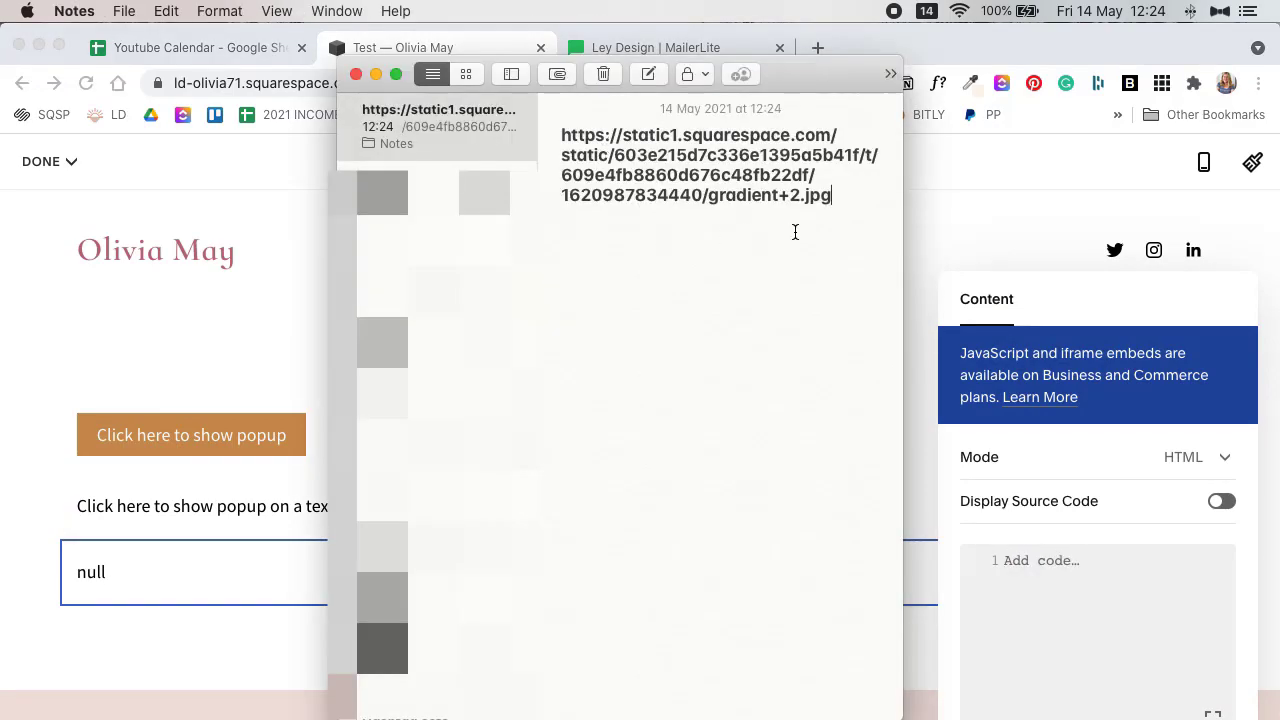
pyautogui.click(619, 46)
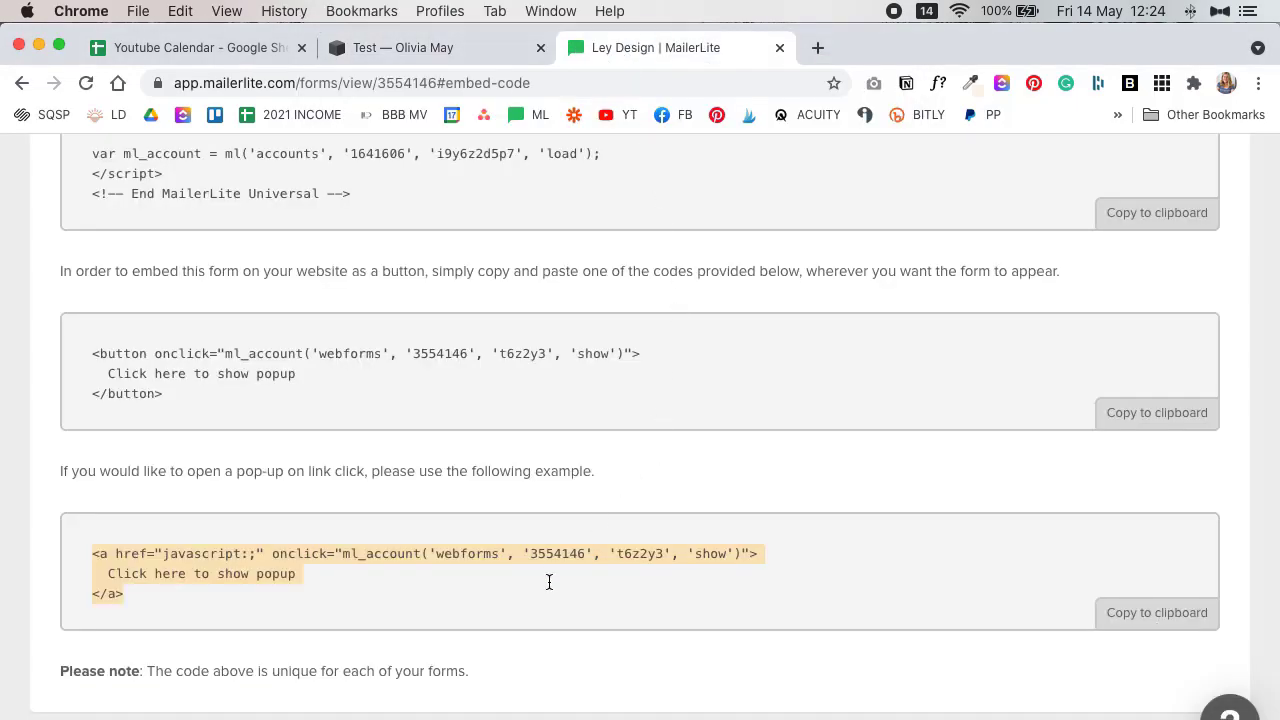
pyautogui.click(1150, 613)
pyautogui.click(1153, 622)
pyautogui.click(400, 47)
pyautogui.press('super+v')
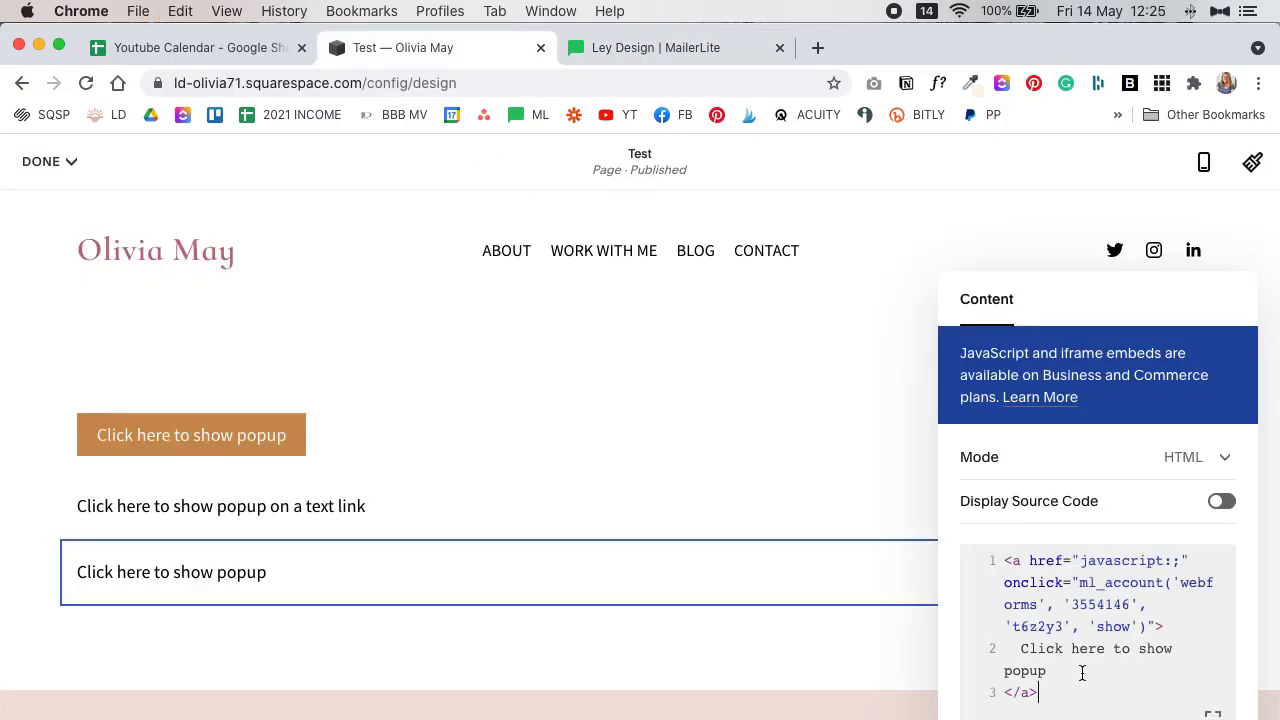
# Step: Replace the link text in the code block with an img tag whose src is the gradient 2.jpg URL from Notes
pyautogui.moveTo(1055, 674); pyautogui.dragTo(1020, 654)
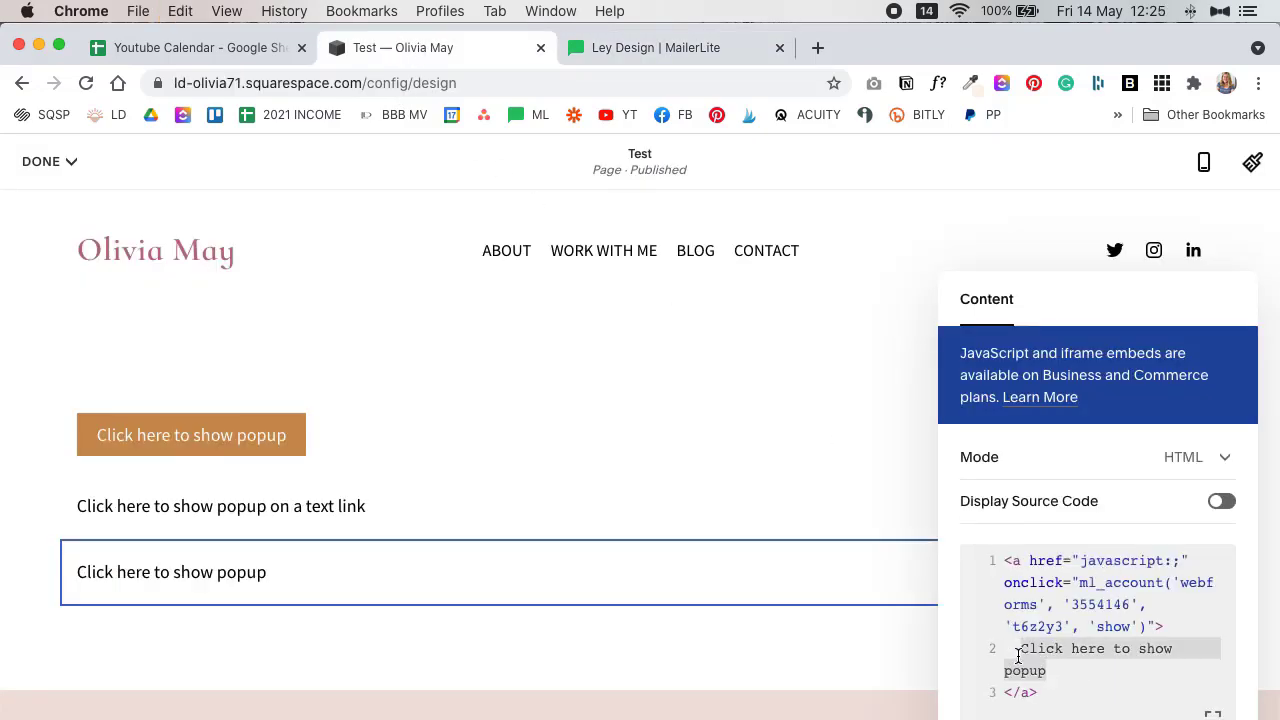
pyautogui.write('<img src')
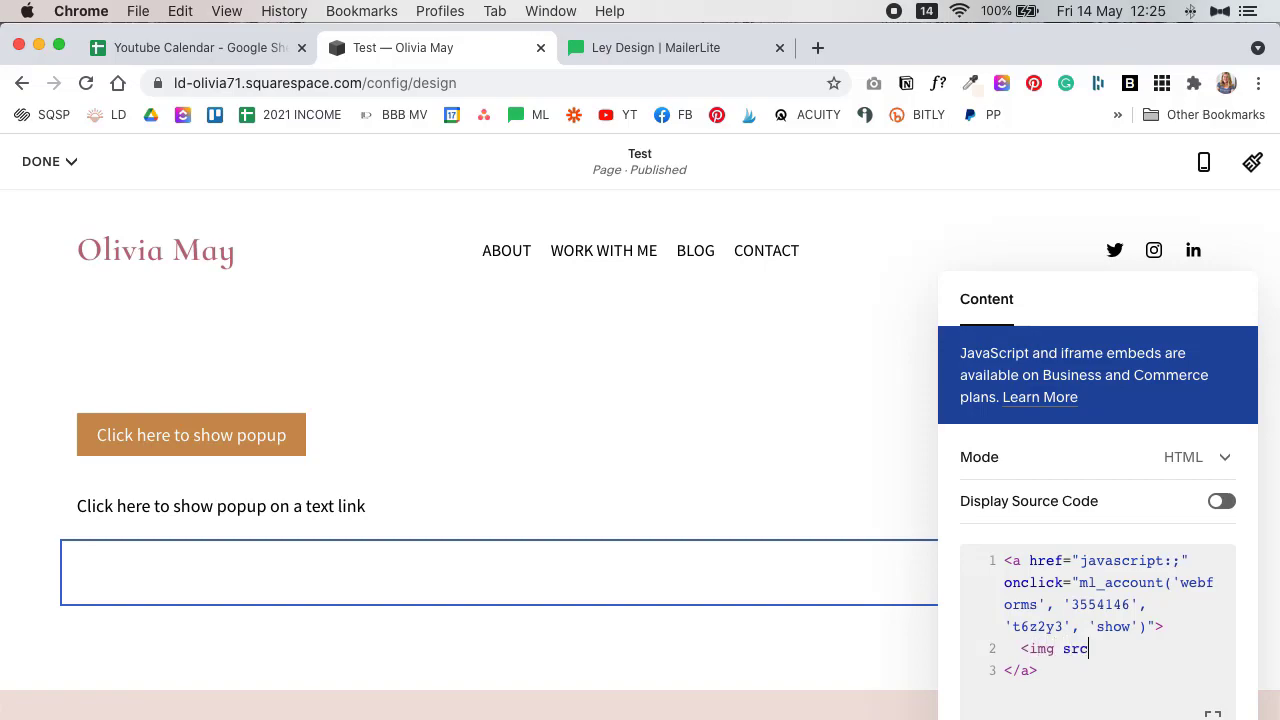
pyautogui.write('="')
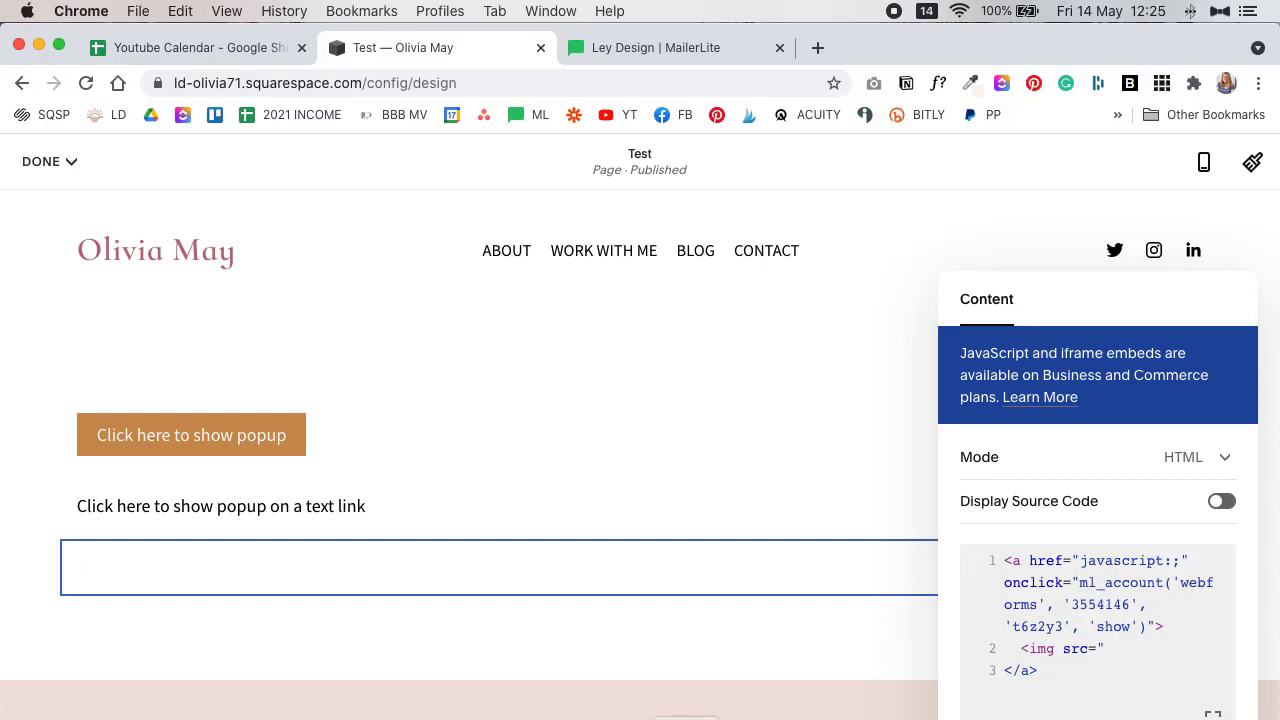
pyautogui.click(736, 716)
pyautogui.moveTo(829, 232); pyautogui.dragTo(561, 171)
pyautogui.press('super+c')
pyautogui.press('super+Tab')
pyautogui.press('super+v')
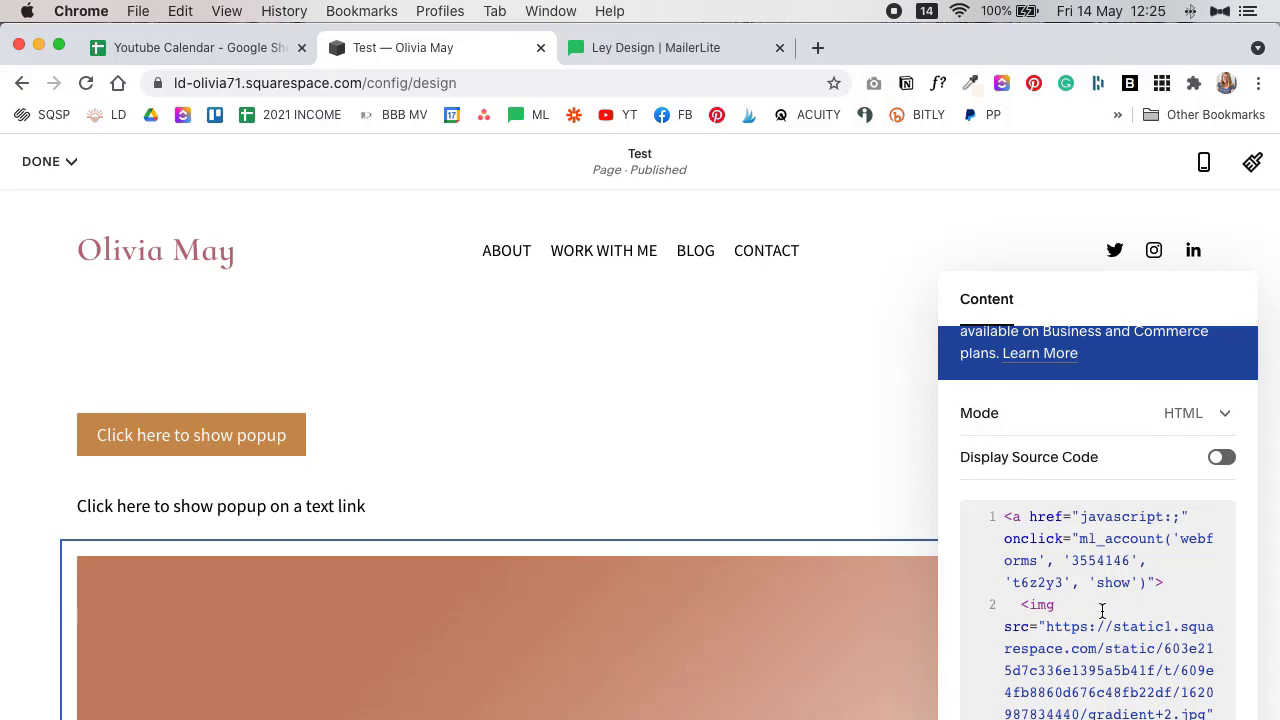
# Step: Close the image code block's editor and save the Test page
pyautogui.scroll(-1, 1084, 616)
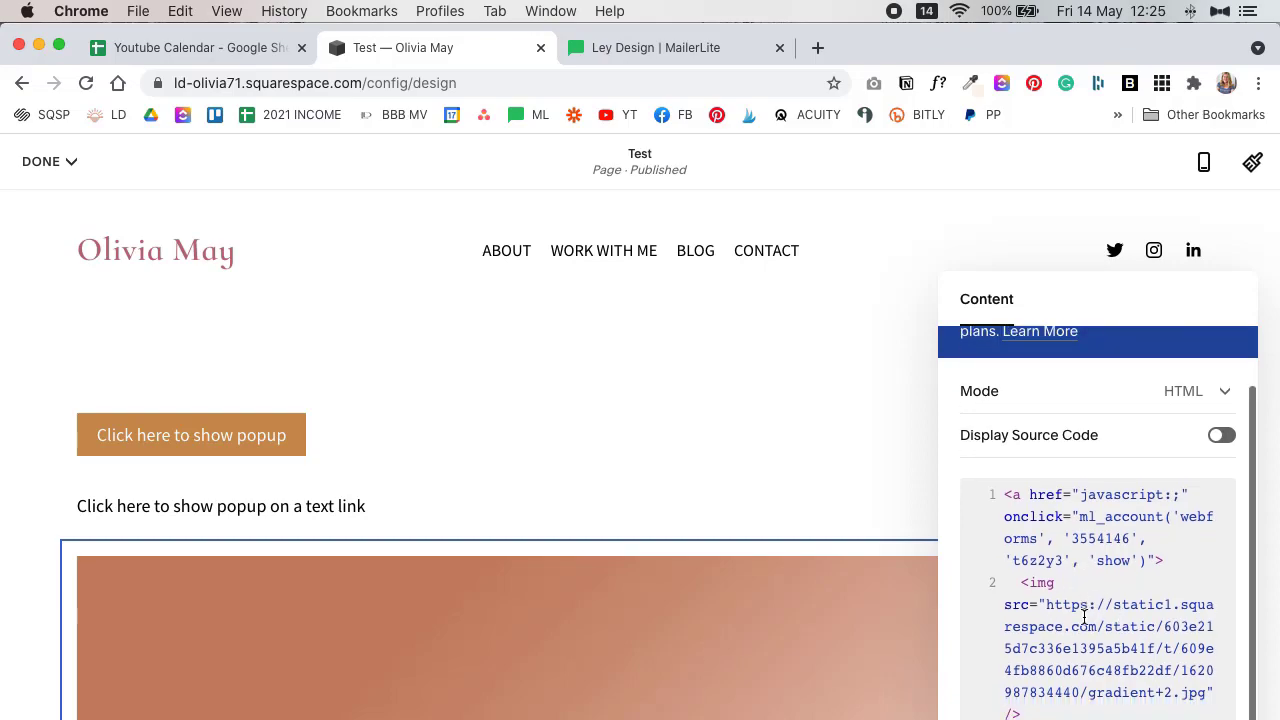
pyautogui.click(680, 494)
pyautogui.click(50, 160)
pyautogui.click(48, 203)
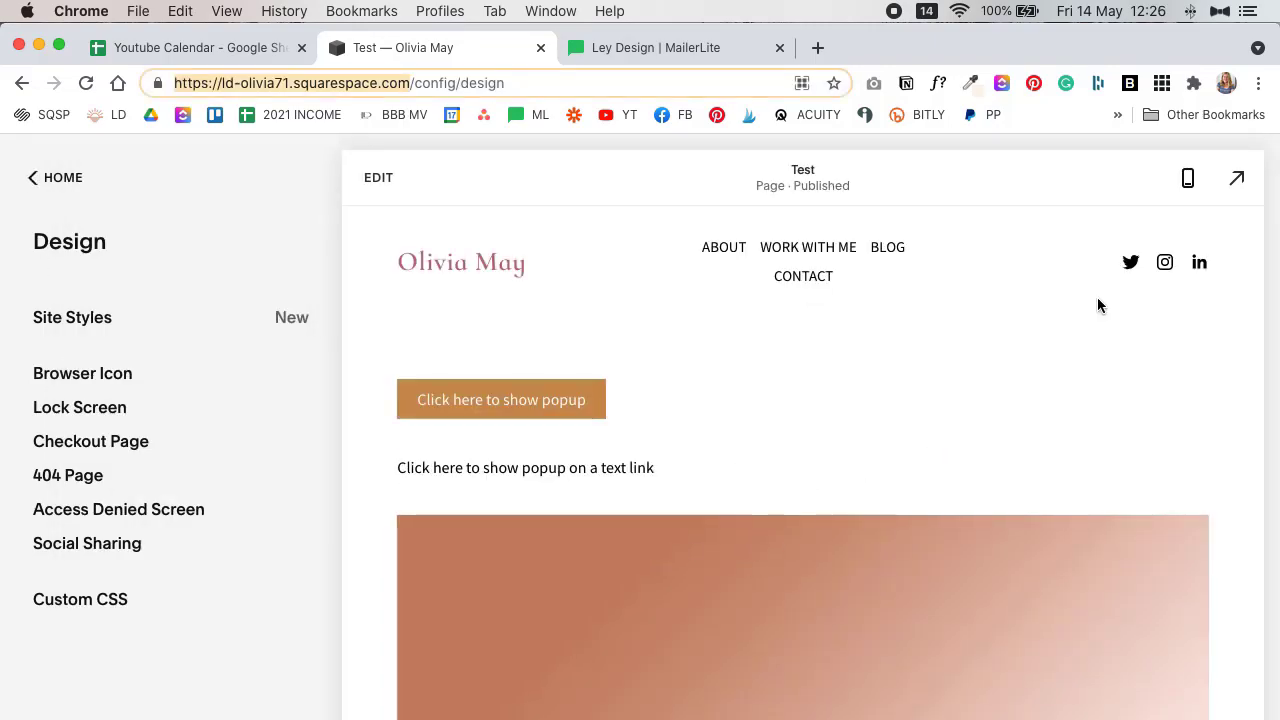
# Step: Open the site's live /test page in a new incognito window
pyautogui.press('super+shift+n')
pyautogui.press('super+alt+c')
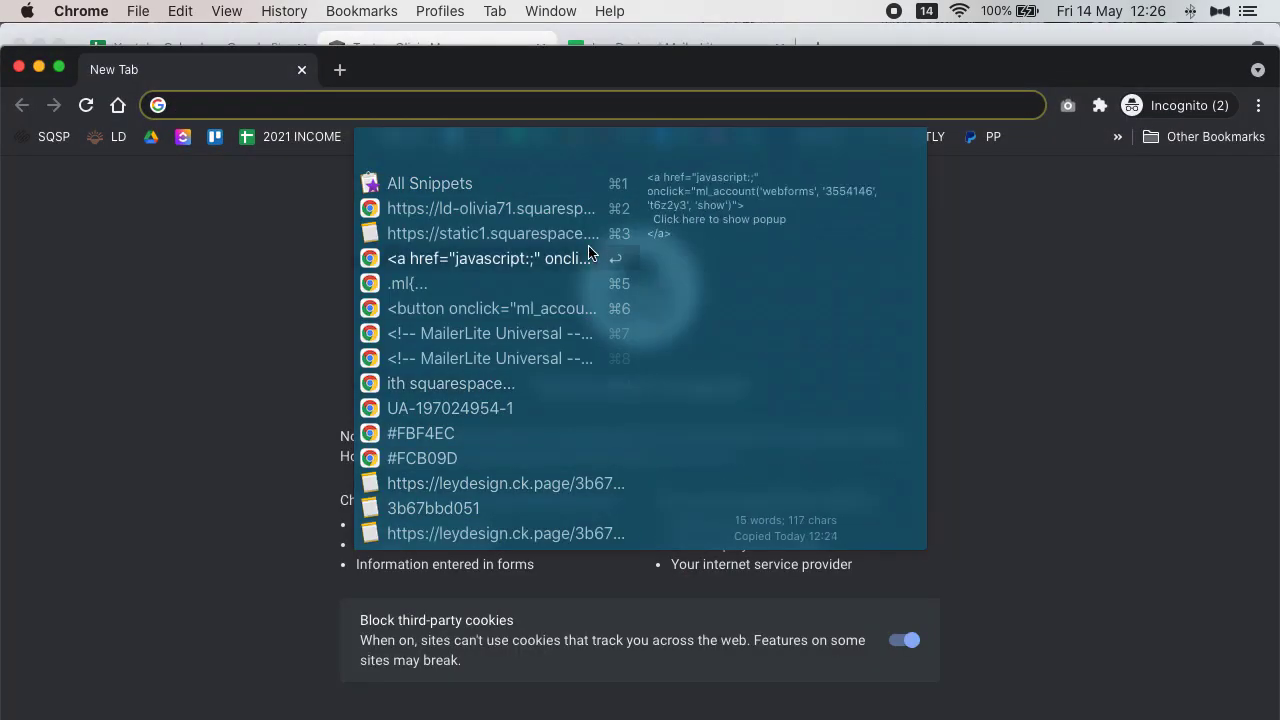
pyautogui.click(546, 210)
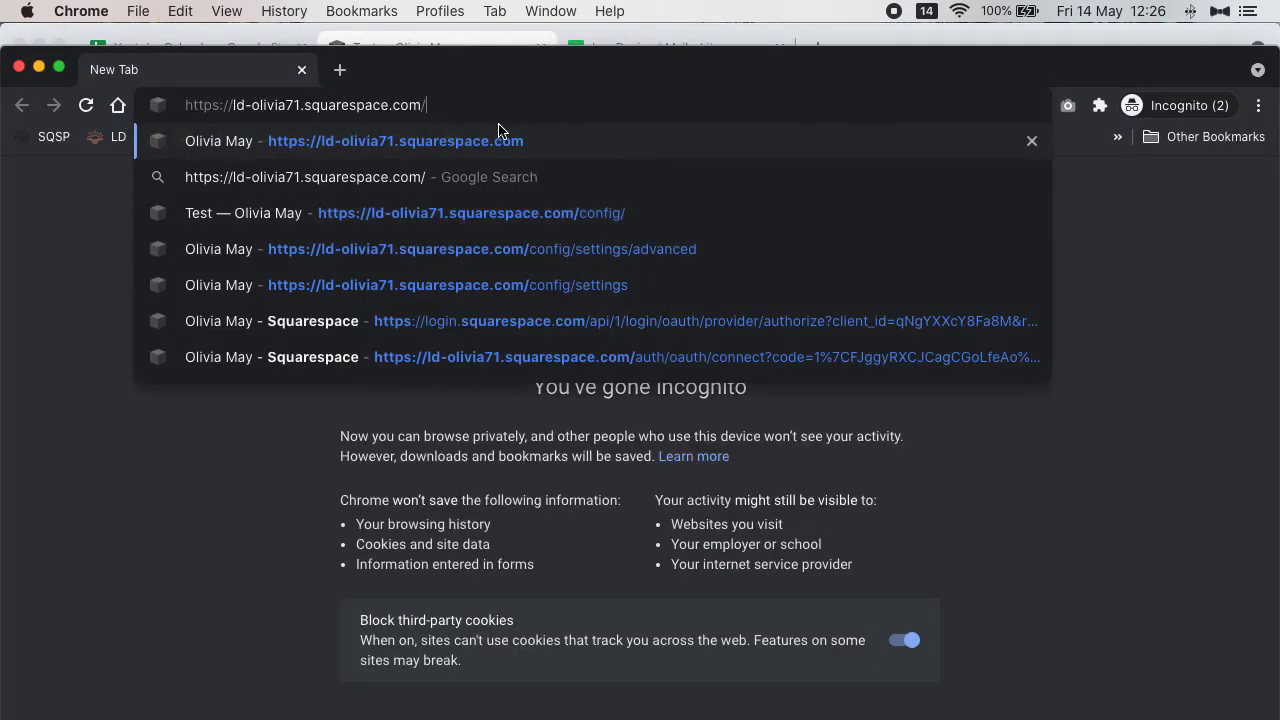
pyautogui.write('test')
pyautogui.press('Return')
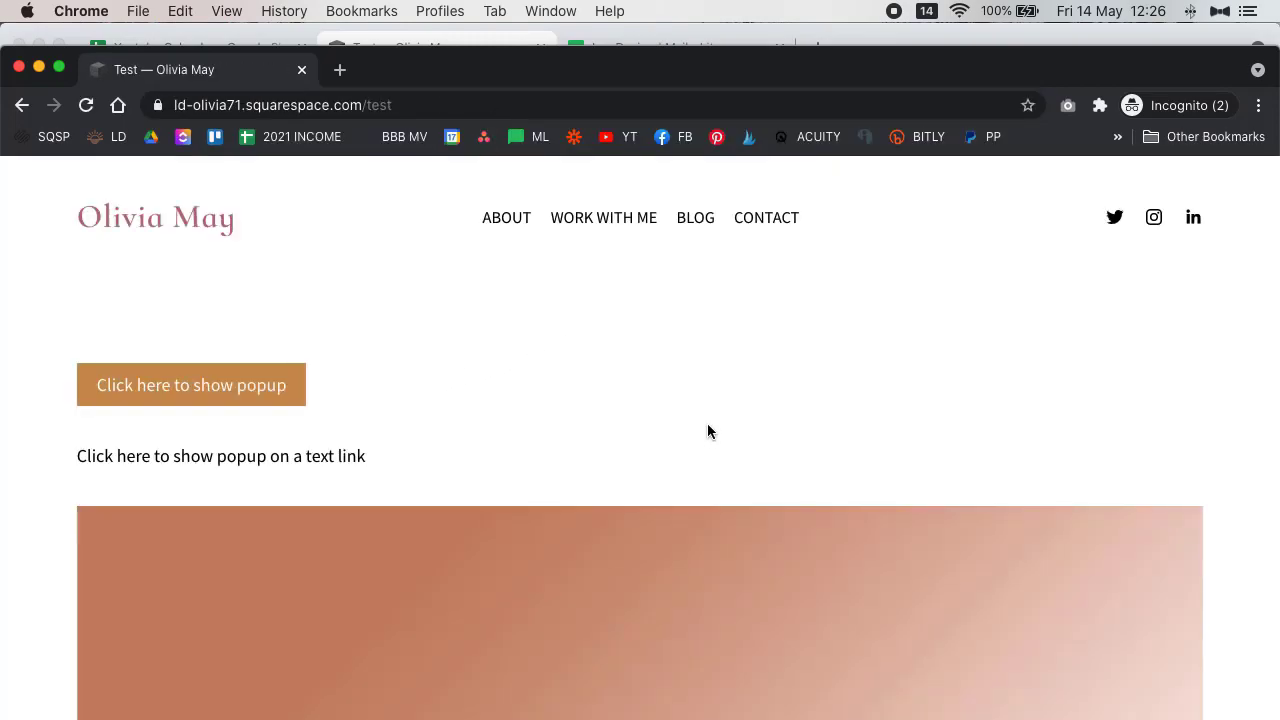
# Step: Test the pop-up on the gradient image and close the form
pyautogui.scroll(-3, 482, 566)
pyautogui.scroll(-3, 482, 566)
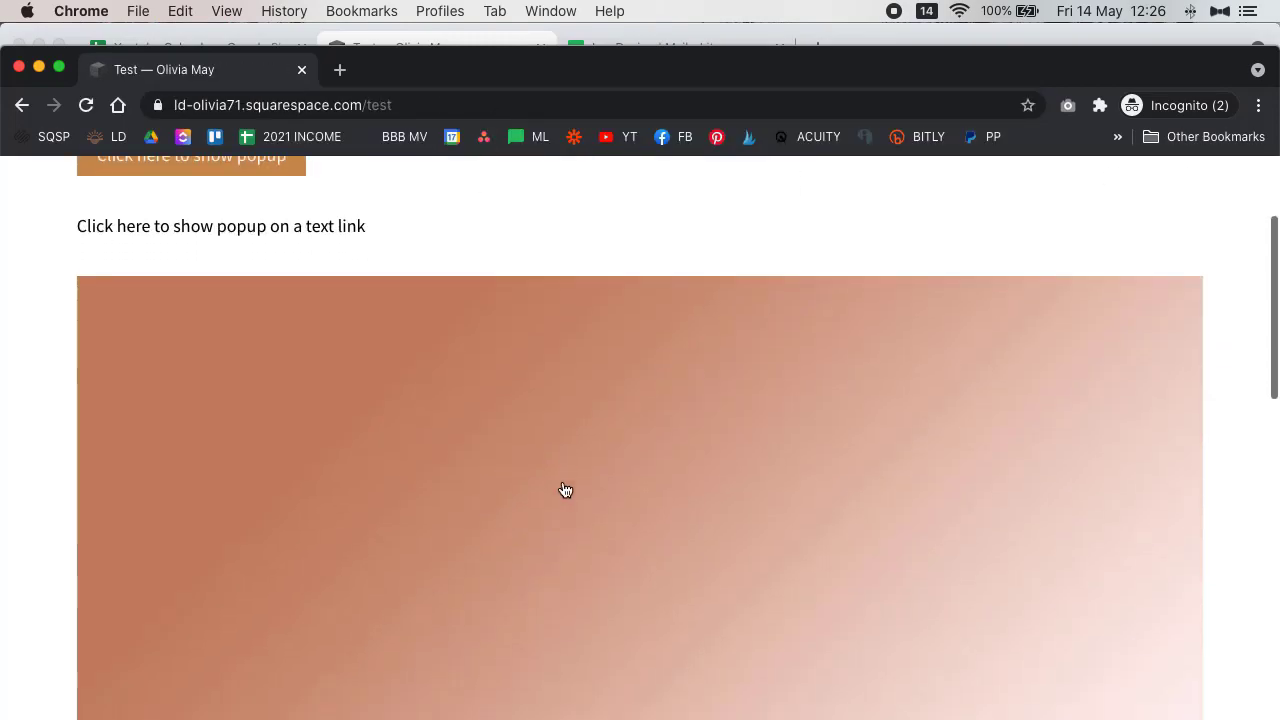
pyautogui.click(597, 440)
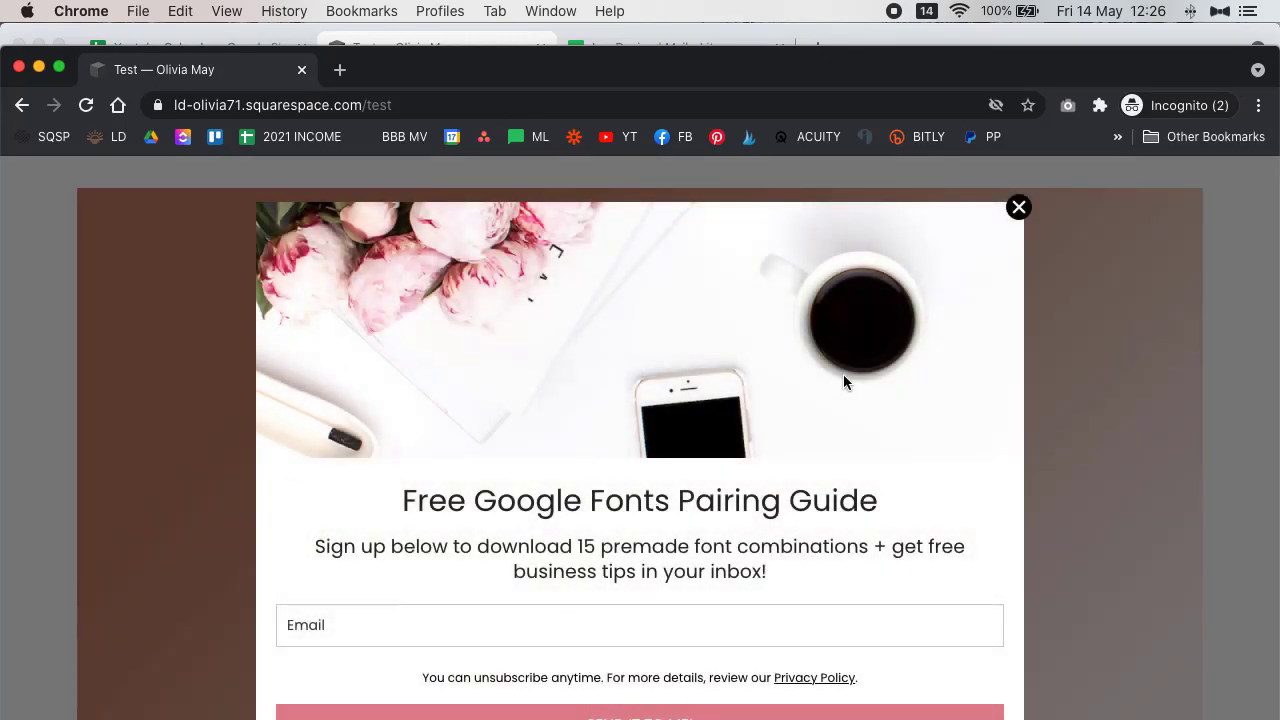
pyautogui.click(1018, 207)
# Step: Test the pop-ups of the text link and the styled button, and close the incognito window
pyautogui.scroll(3, 560, 500)
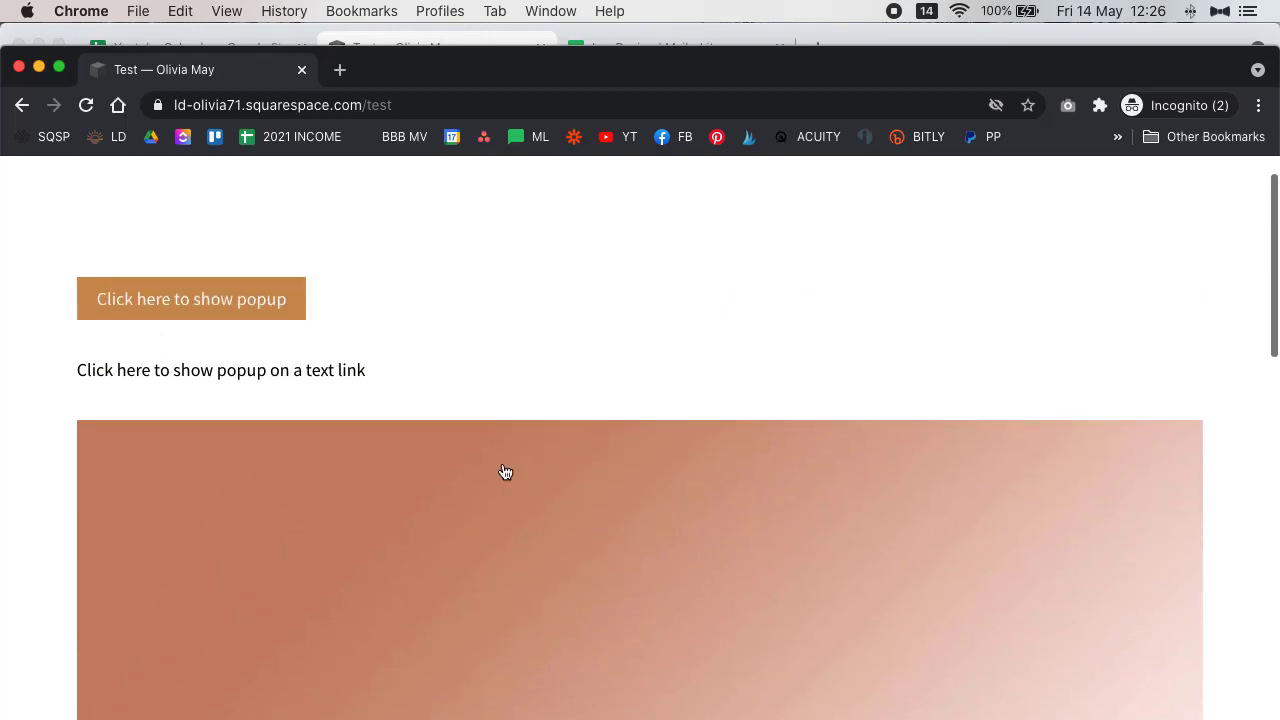
pyautogui.click(328, 373)
pyautogui.click(1018, 208)
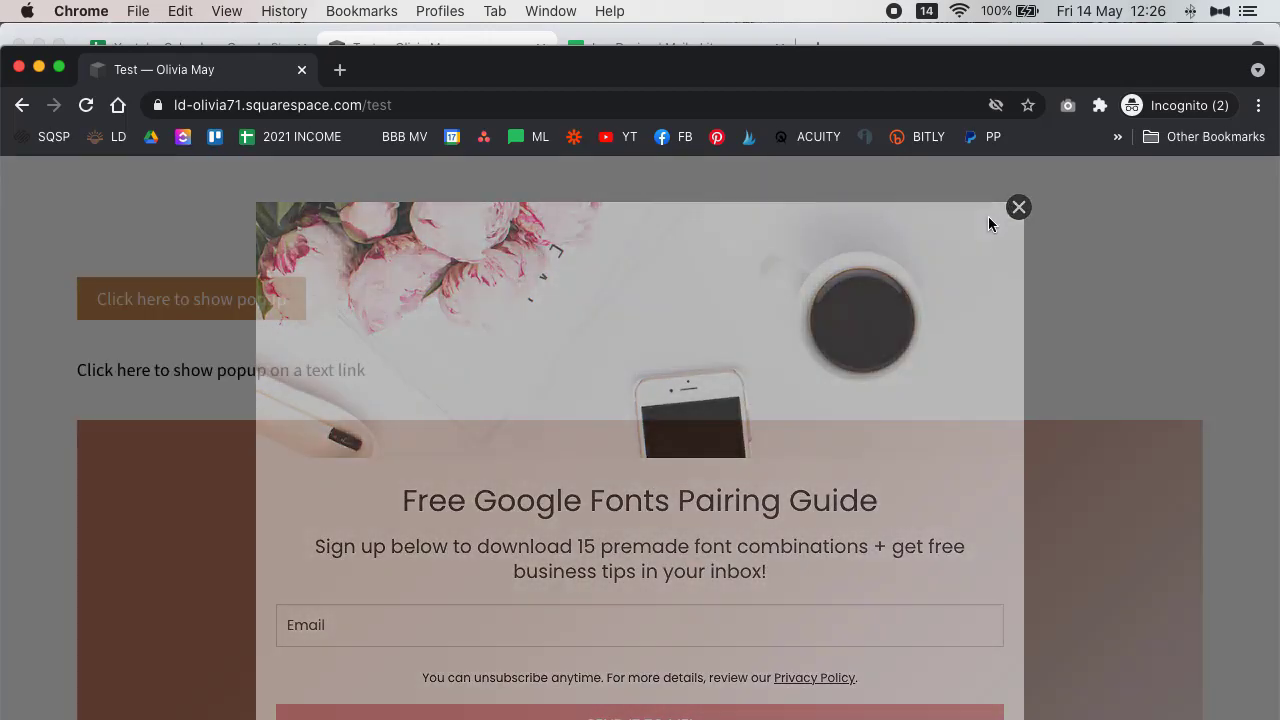
pyautogui.click(277, 307)
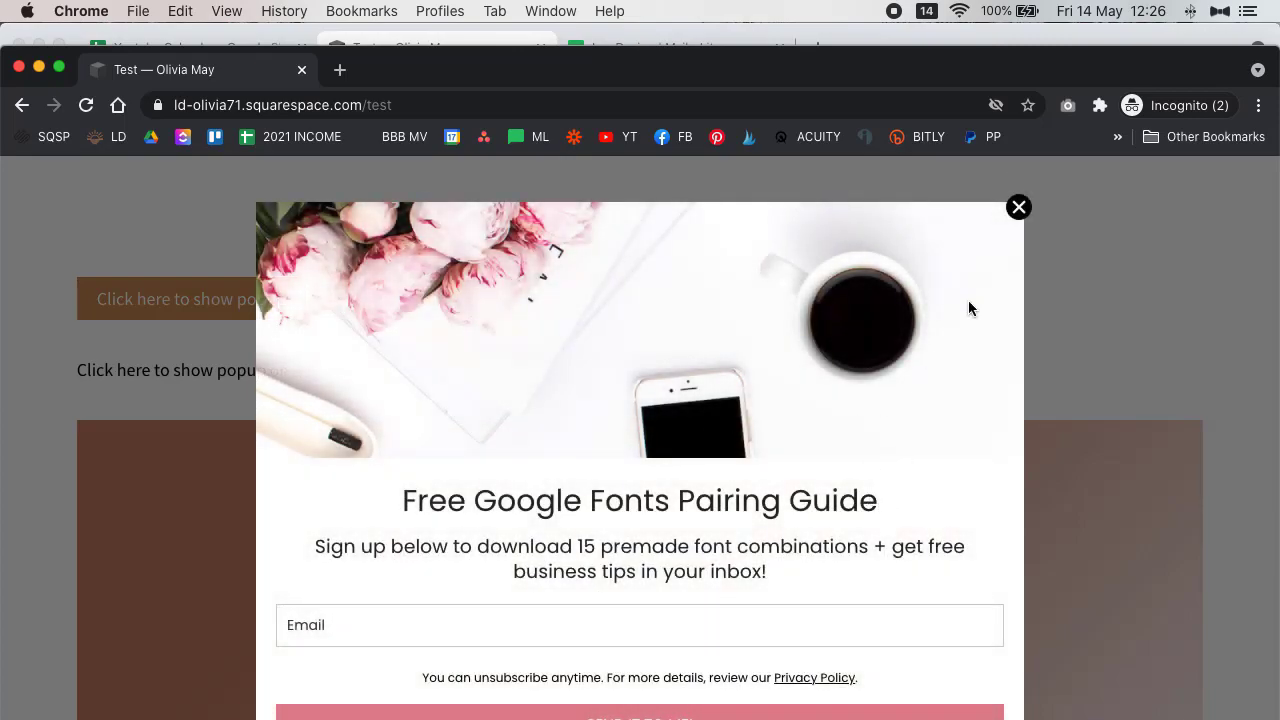
pyautogui.click(1018, 207)
pyautogui.scroll(-5, 640, 612)
pyautogui.scroll(-3, 640, 613)
pyautogui.scroll(12, 640, 613)
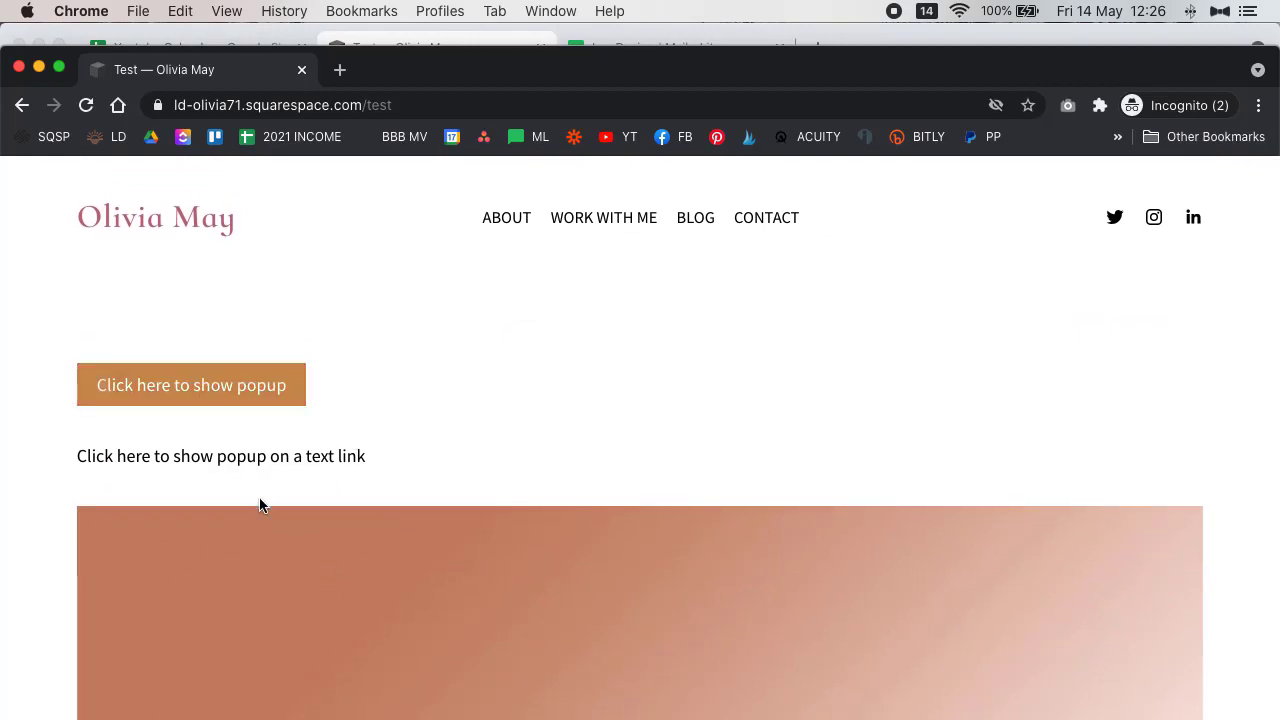
pyautogui.scroll(-4, 512, 612)
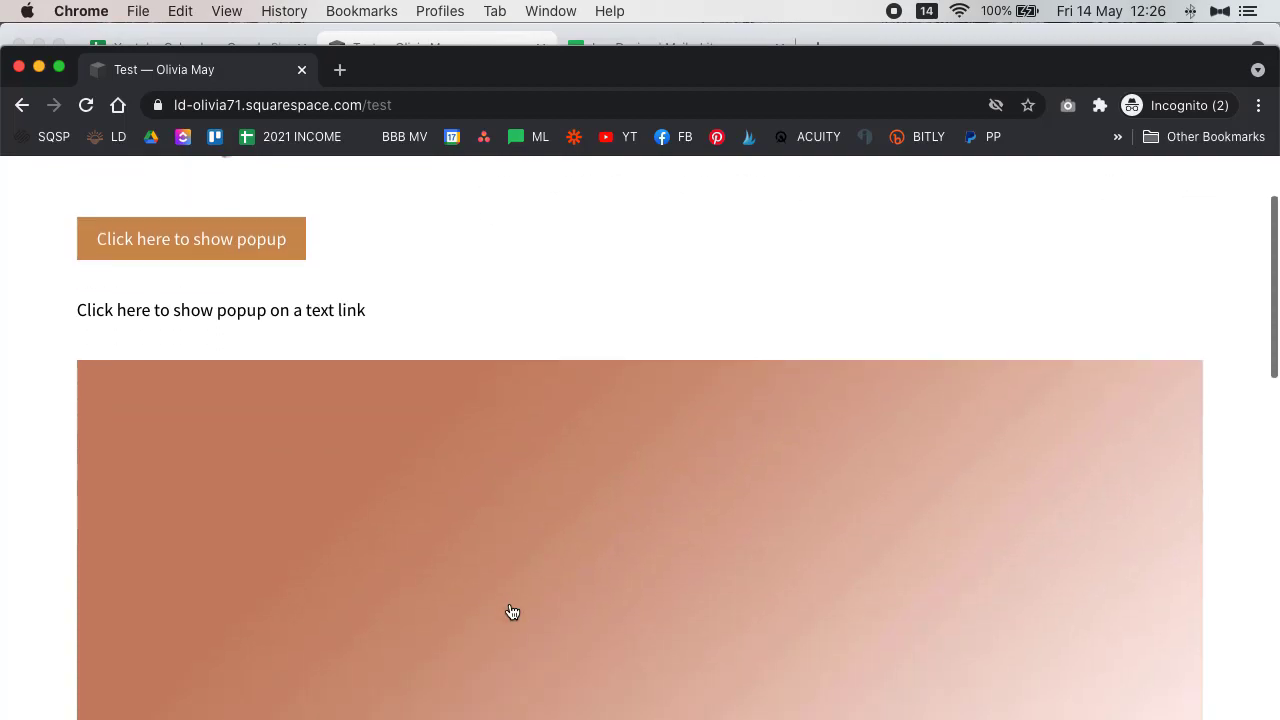
pyautogui.click(18, 67)
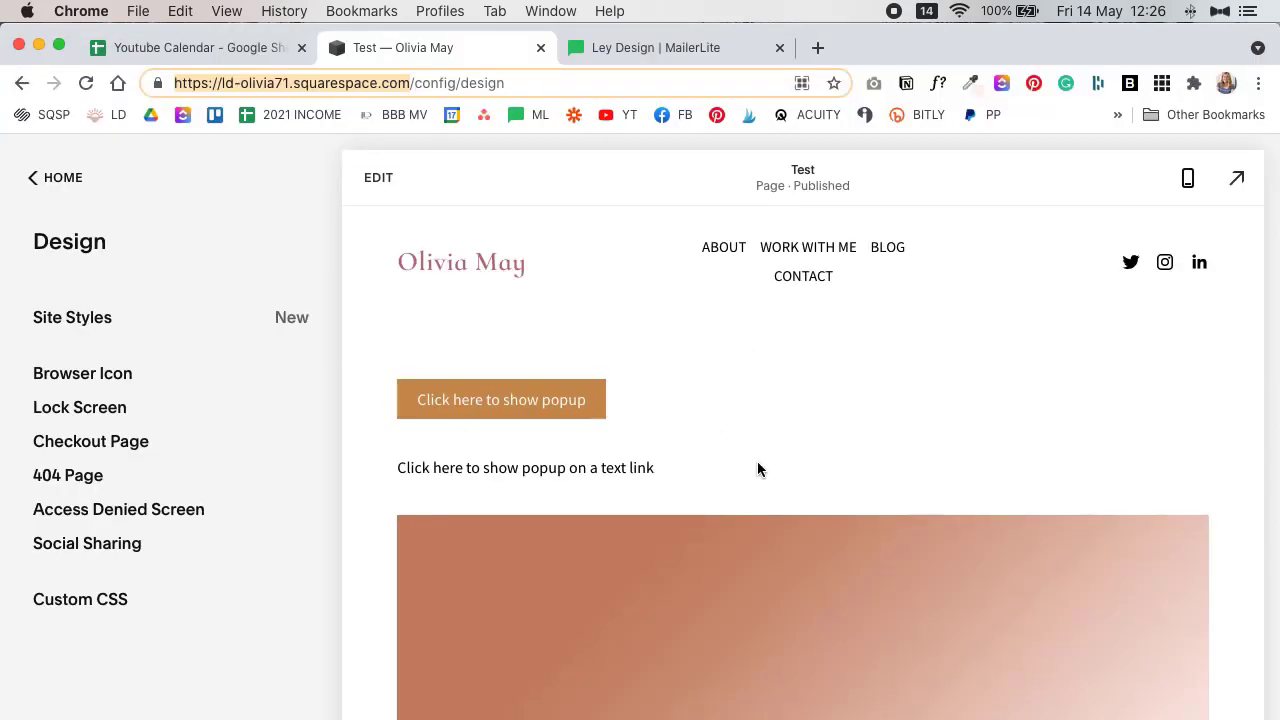